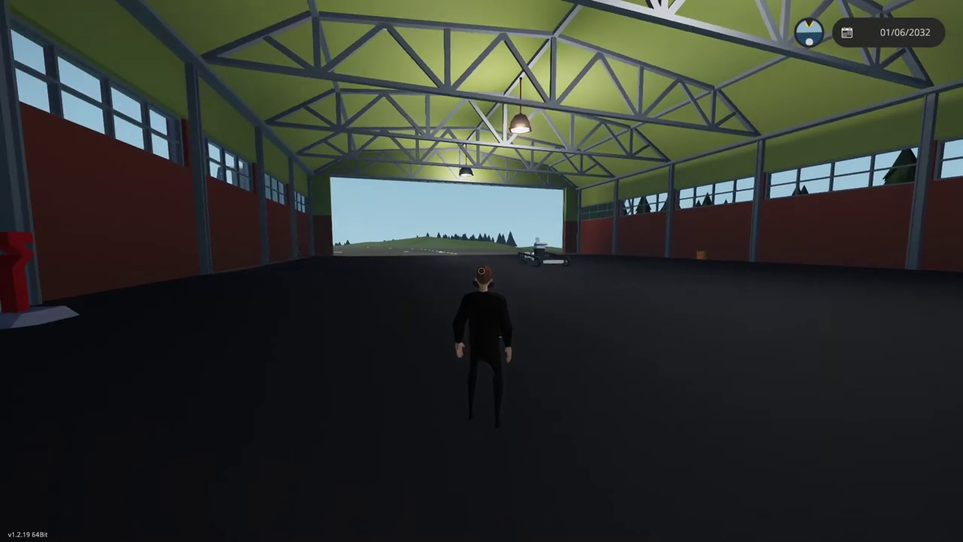
Step: Walk around the tracked vehicle in the hangar and examine its tracks, seat and front end from several sides
key("Tab")
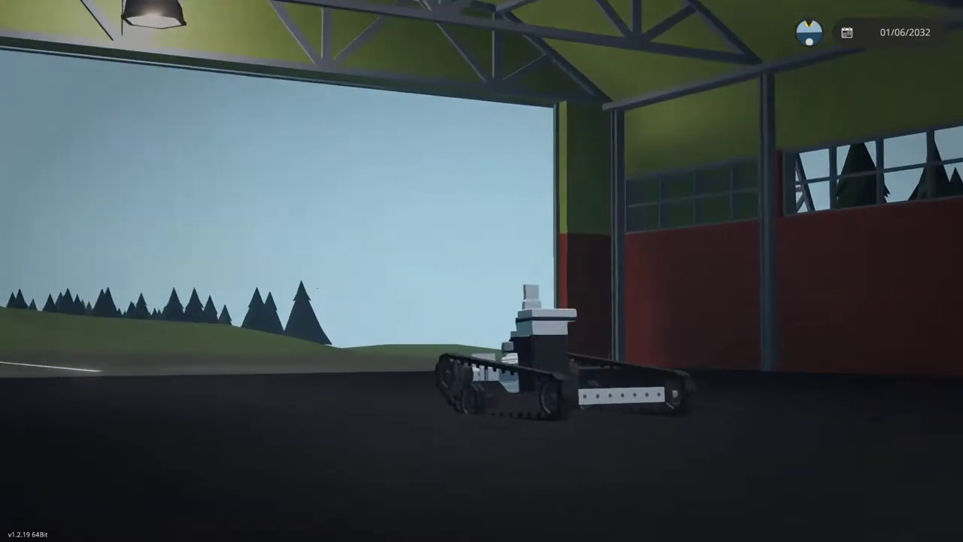
key("w")
key("w")
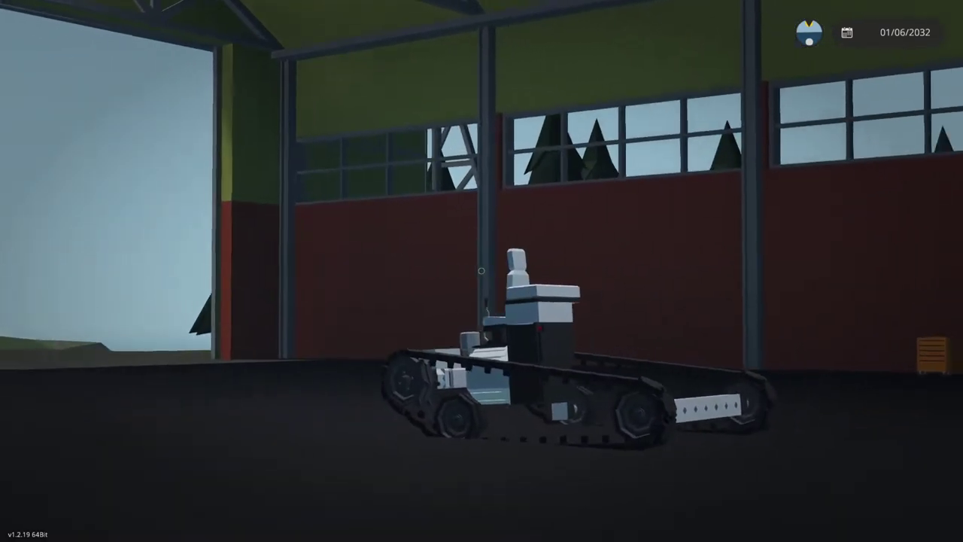
key("w")
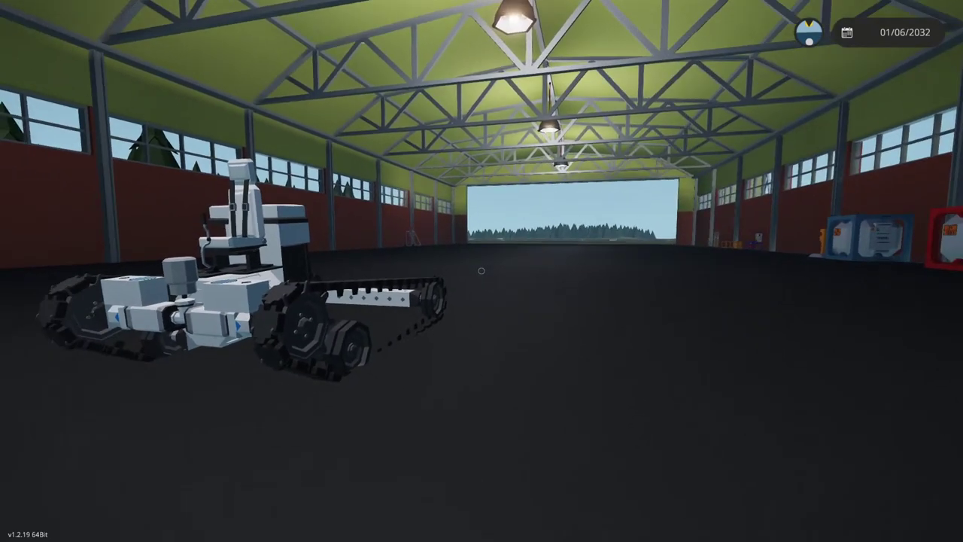
key("a")
key("a")
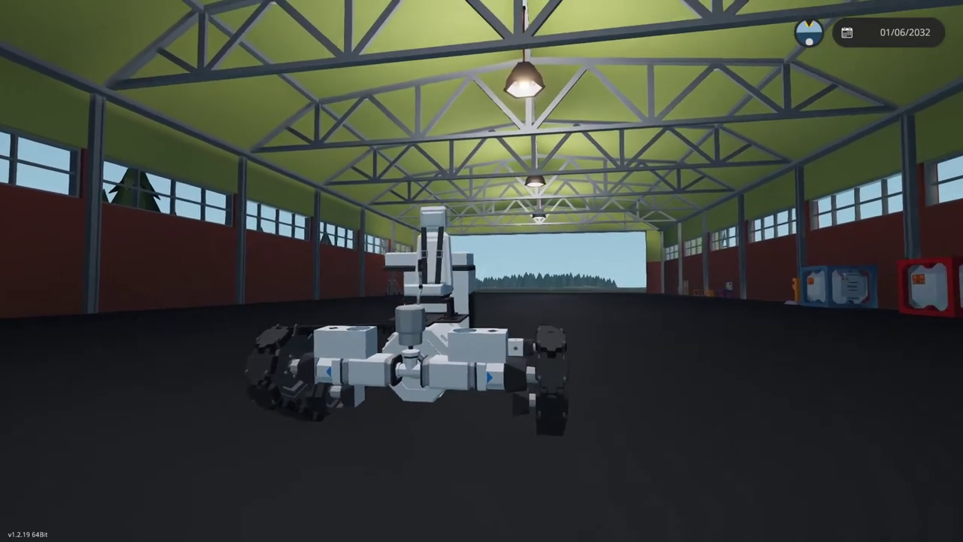
key("w")
key("d")
key("s")
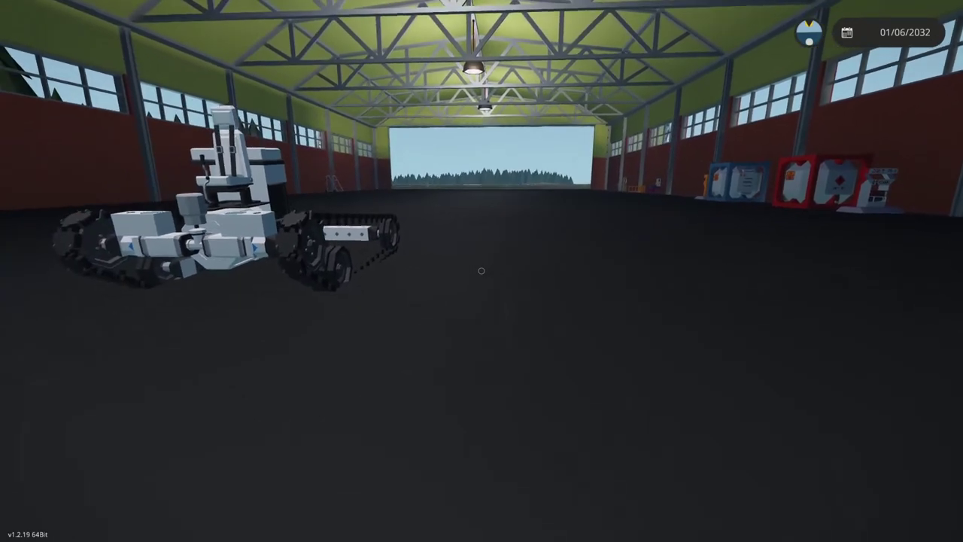
Step: Circle the tracked vehicle in third-person view to look at it from a distance
key("Tab")
key("w")
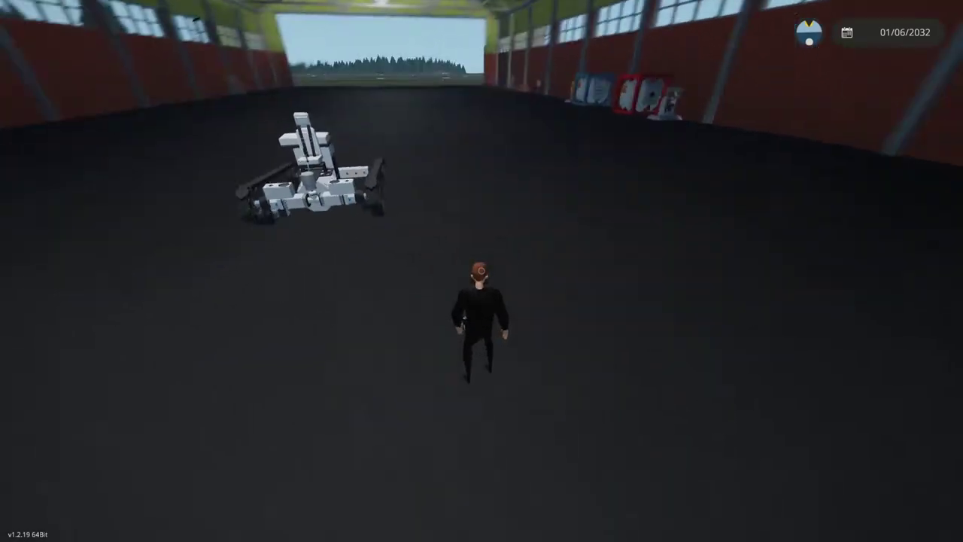
key("w")
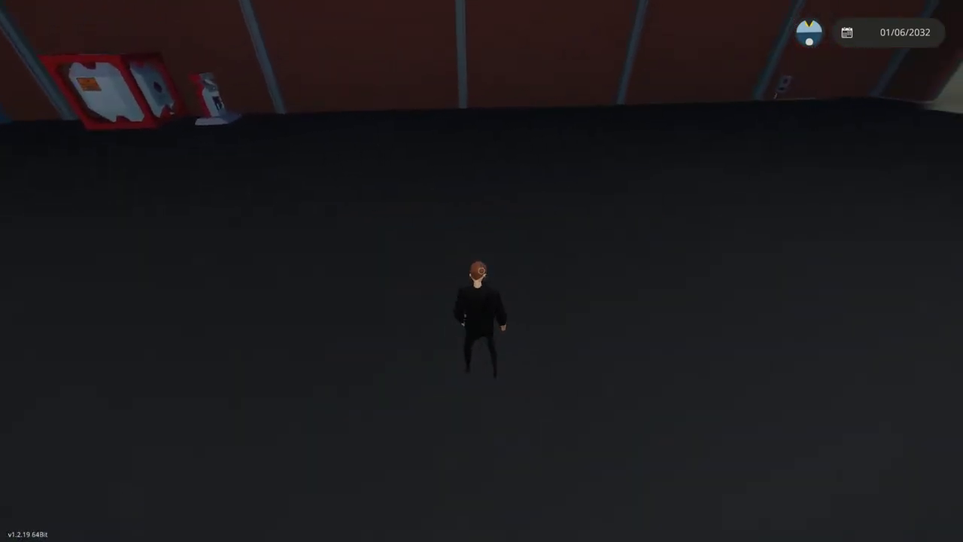
key("w")
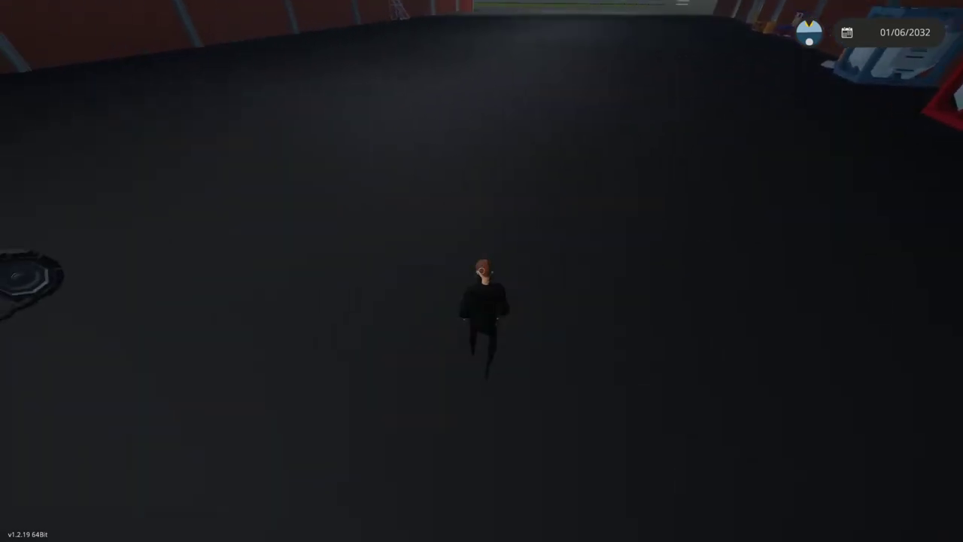
key("w")
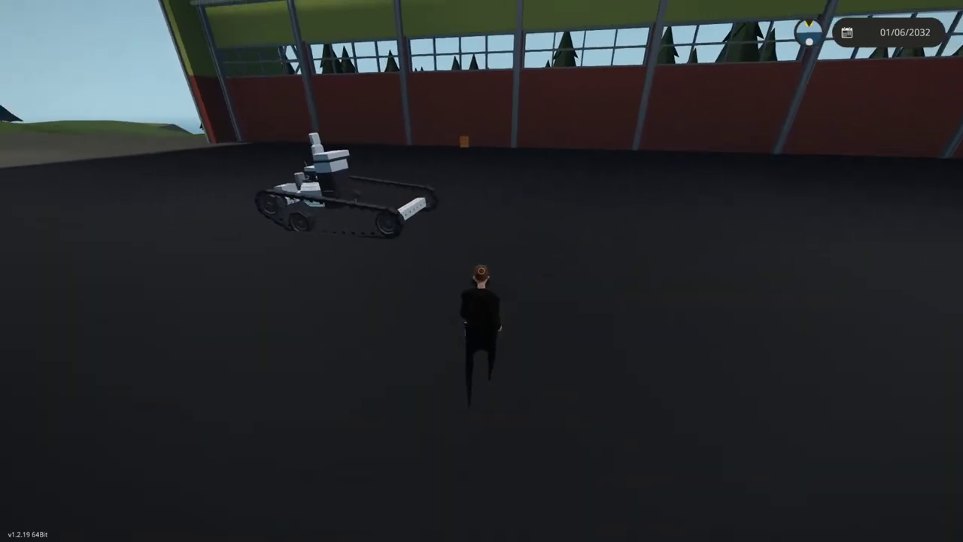
key("w")
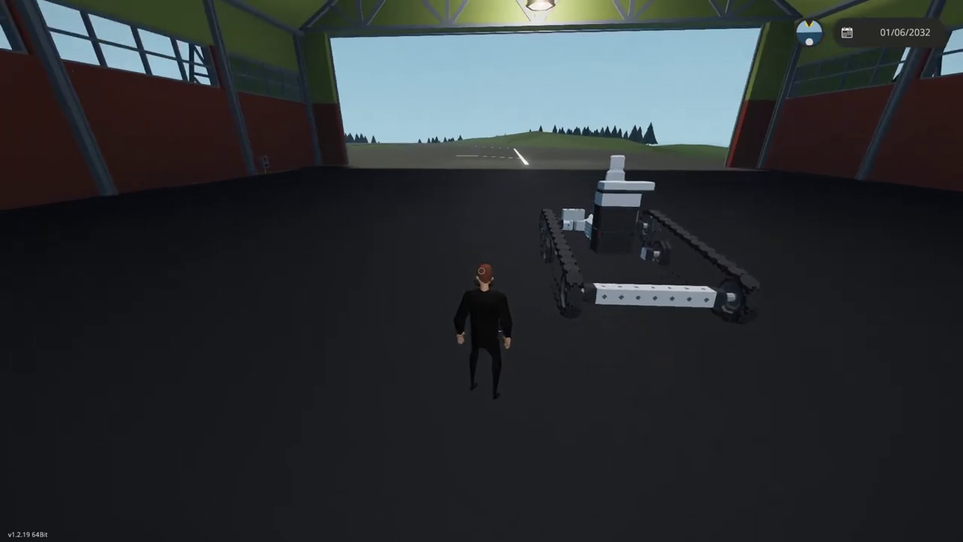
key("w")
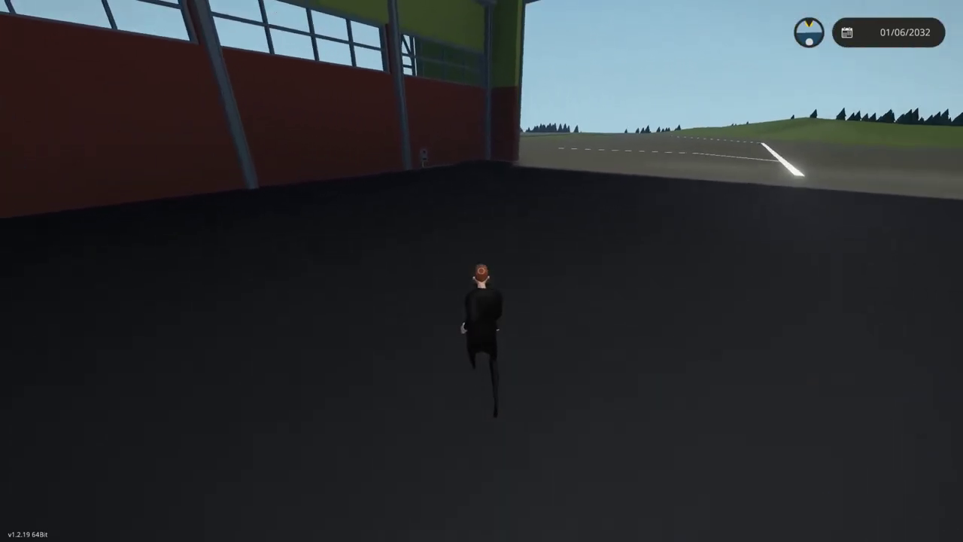
key("w")
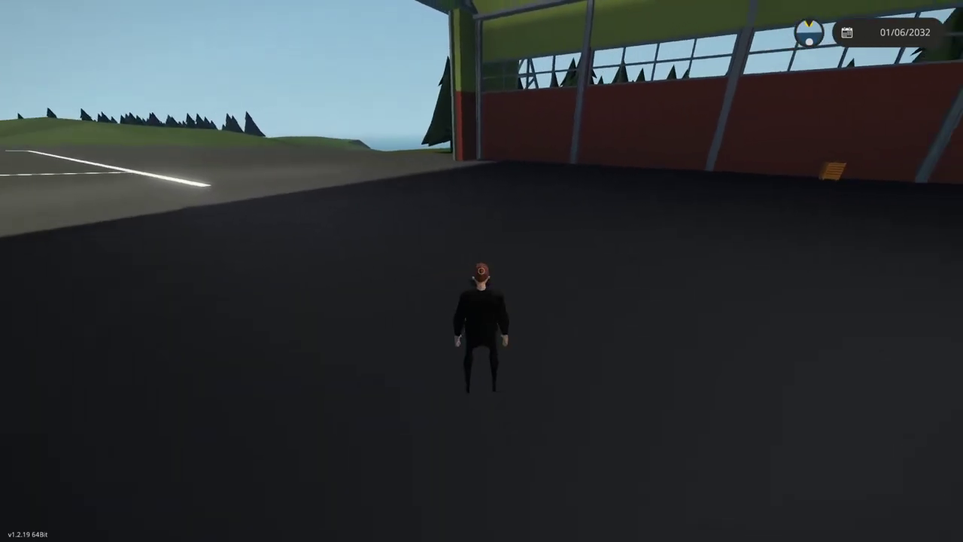
key("w")
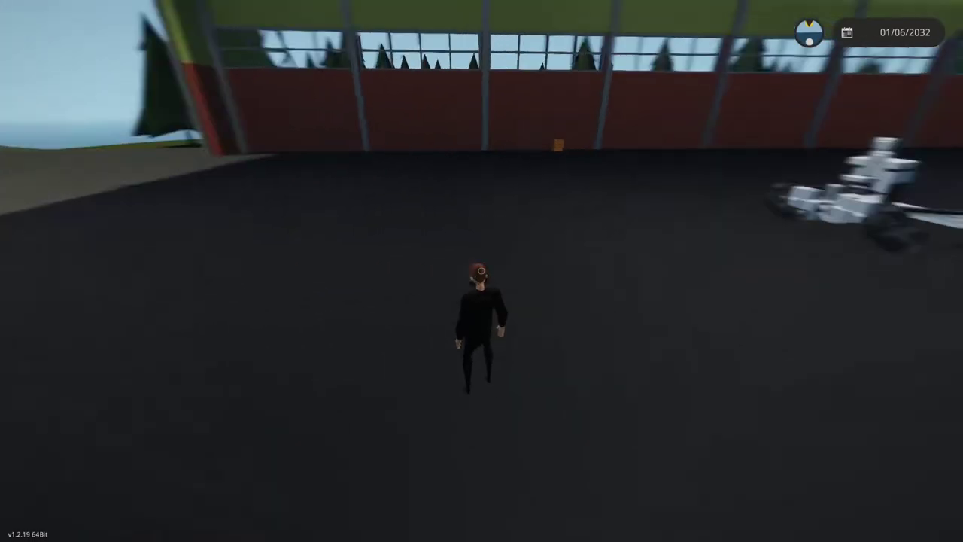
Step: Return to first-person view, board the tracked vehicle's seat and view it from outside
key("Tab")
key("w")
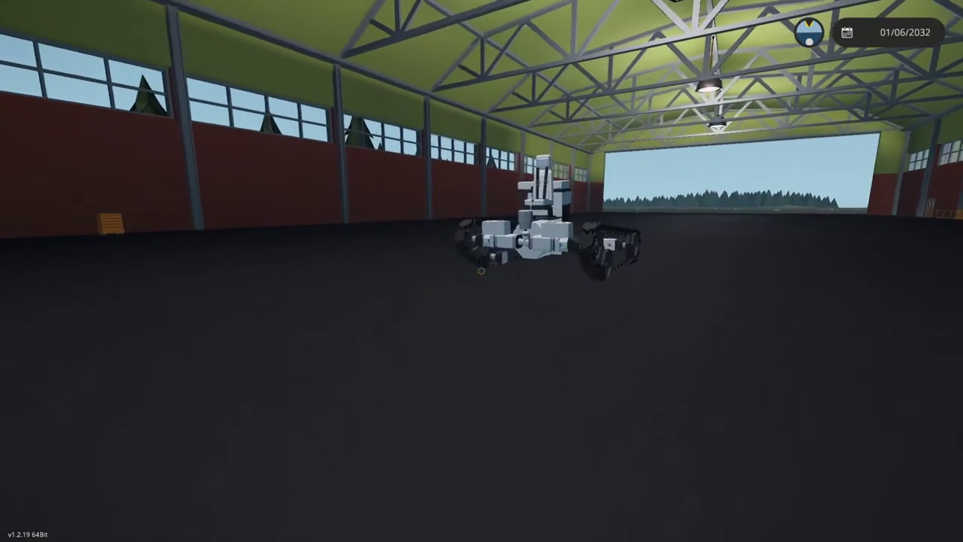
key("w")
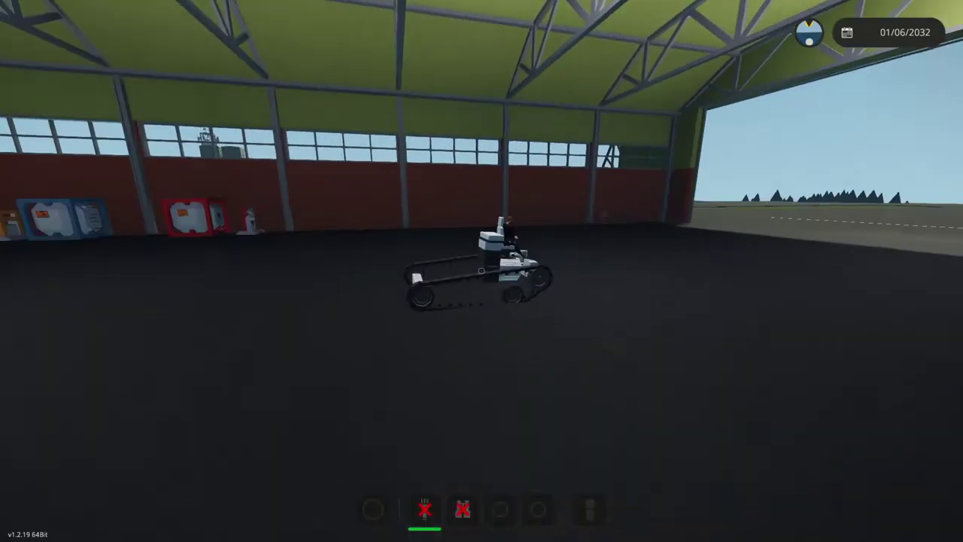
scroll(481, 271, "up", 5)
scroll(482, 270, "down", 10)
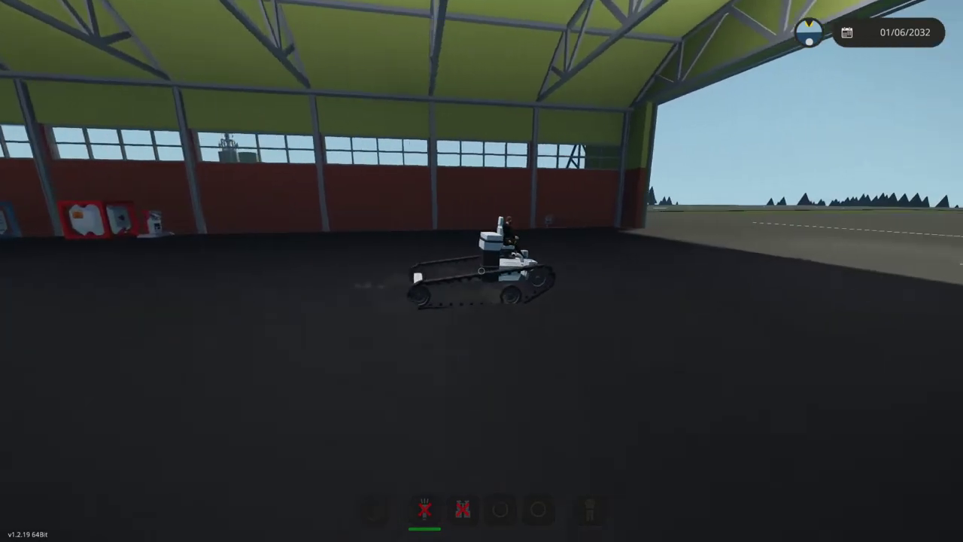
Step: Drive the tracked vehicle out of the hangar and test its steering in both directions on the apron
key("w")
key("a")
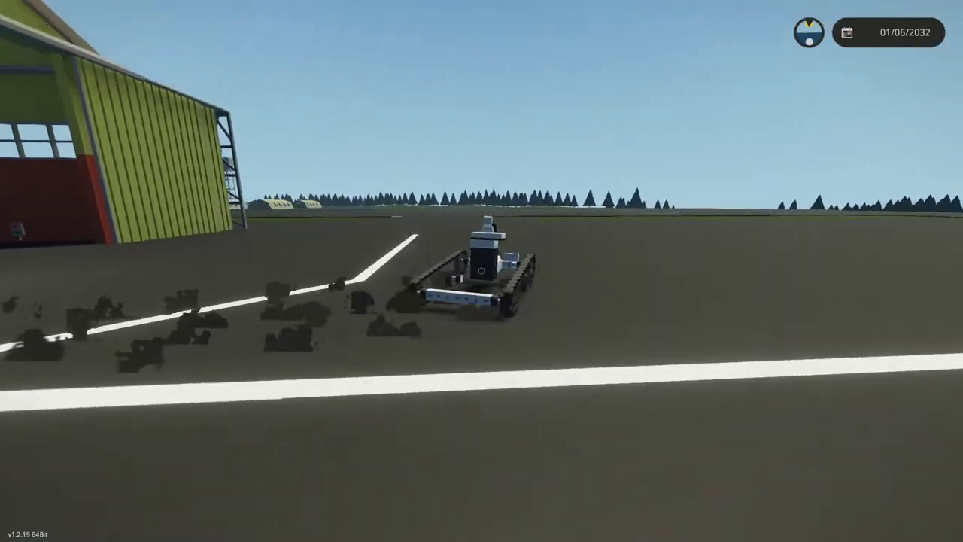
key("d")
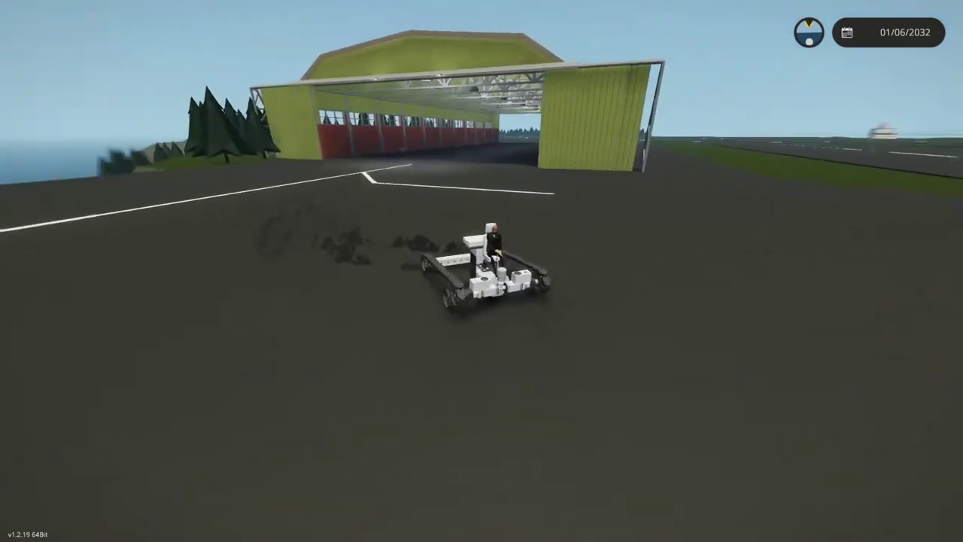
key("d")
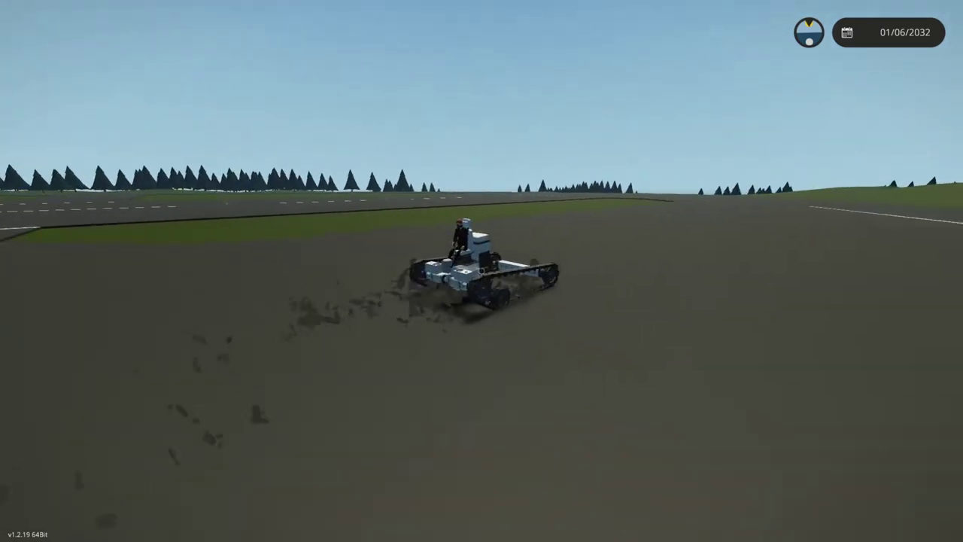
key("a")
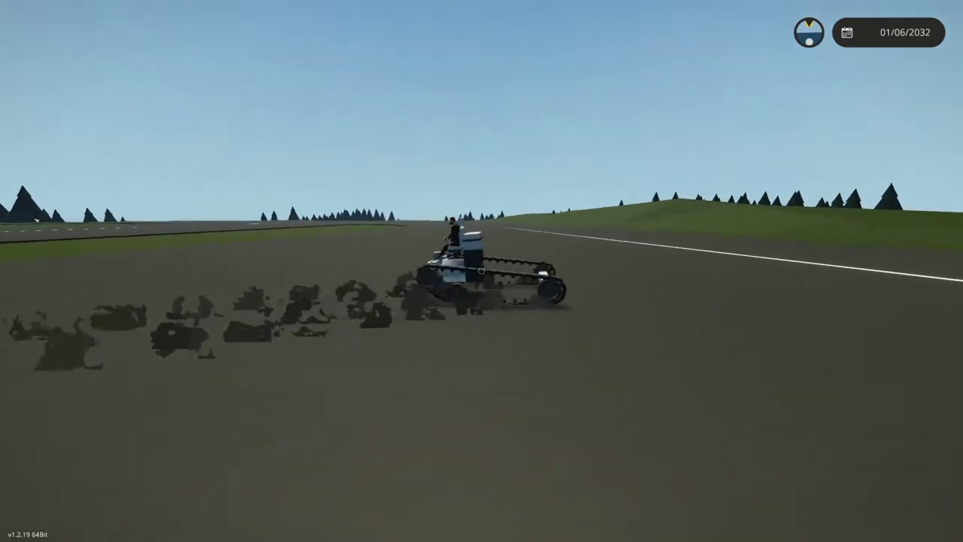
key("a")
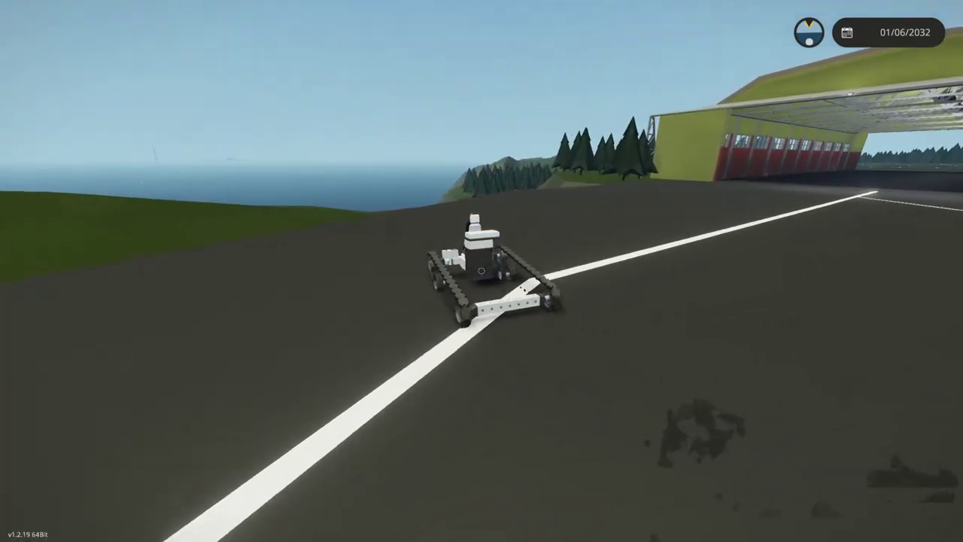
key("a")
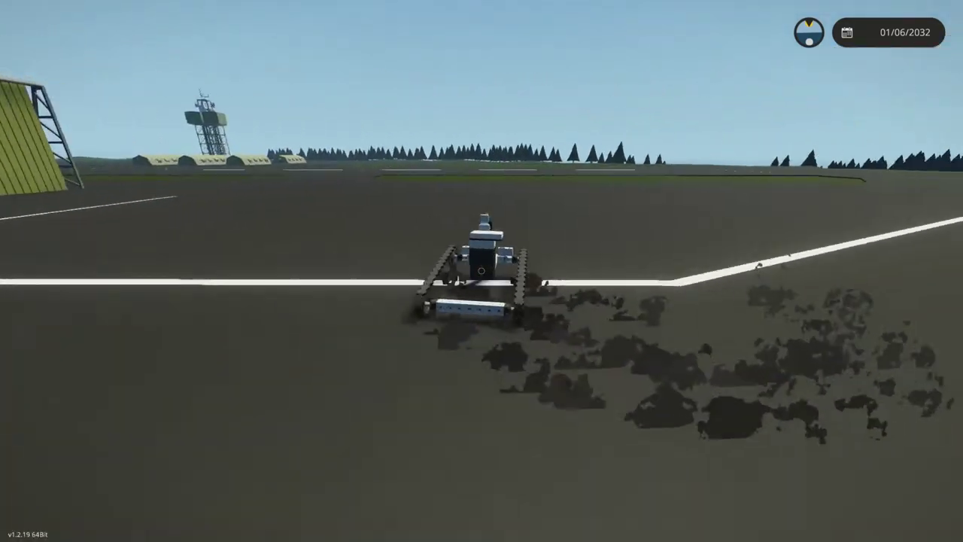
Step: Drive the tracked vehicle forward across the grass strip and runway, away from the hangar
key("w")
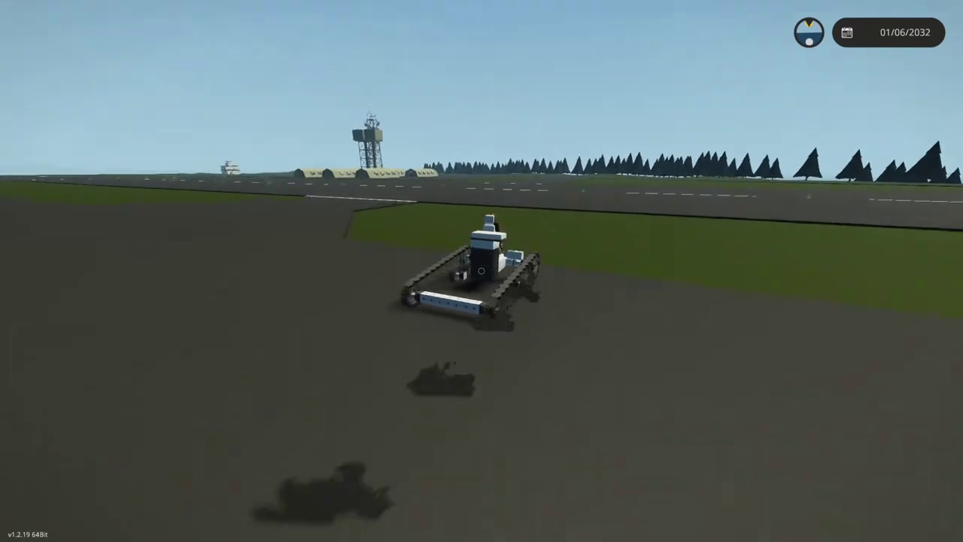
key("w")
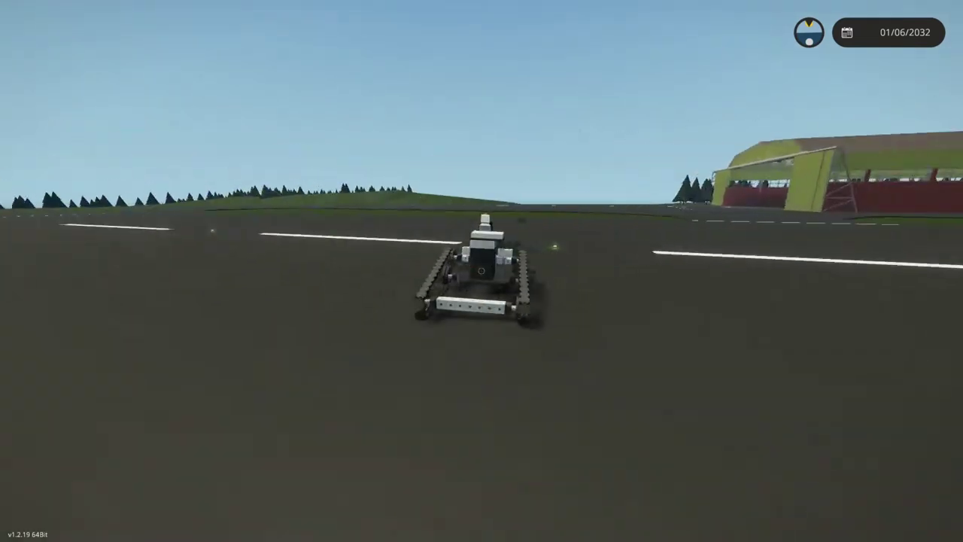
key("w")
scroll(481, 270, "up", 5)
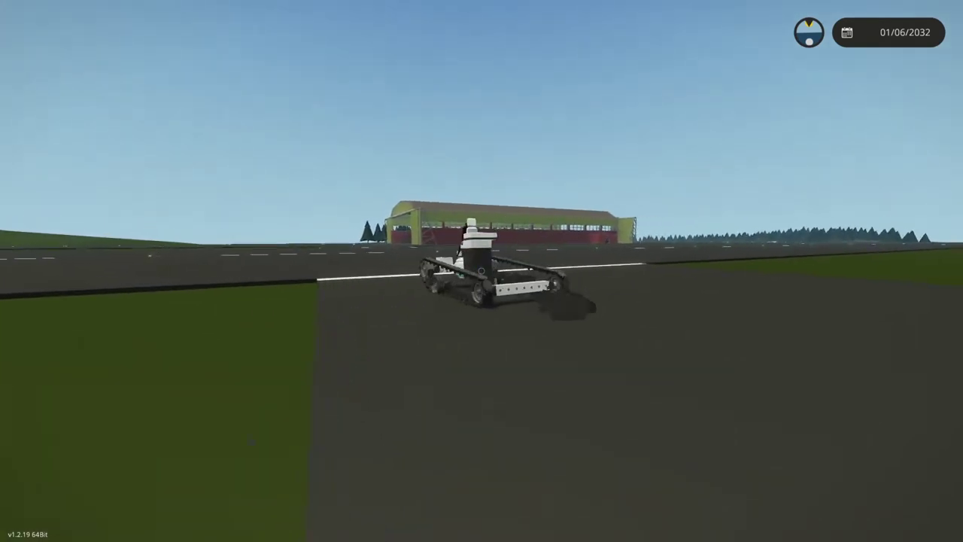
Step: Test turning the tracked vehicle both ways at the corner of the grass beside the runway
key("w")
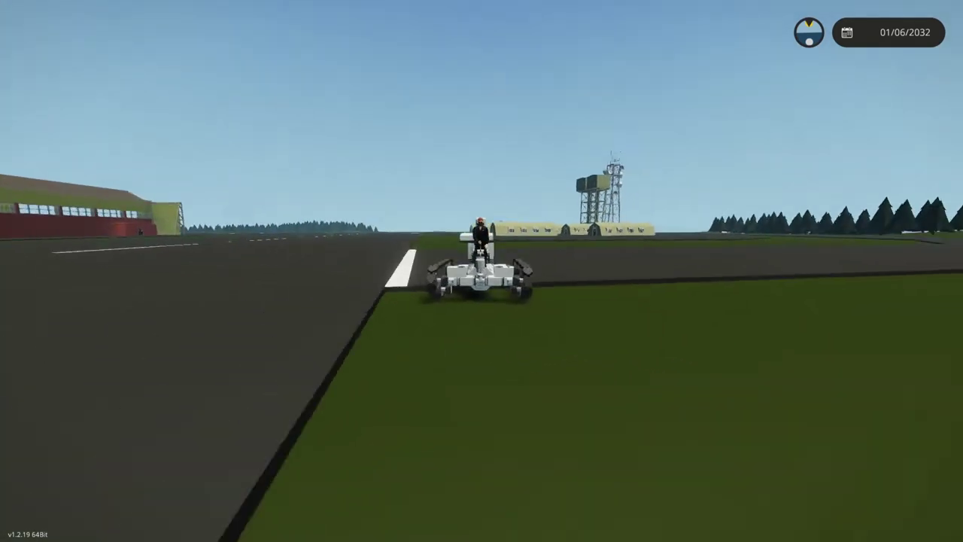
key("d")
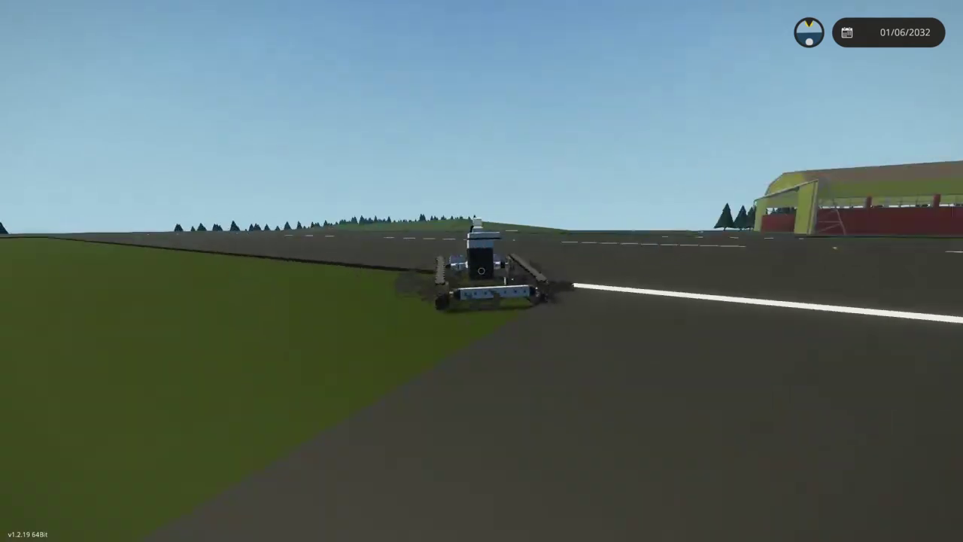
key("a")
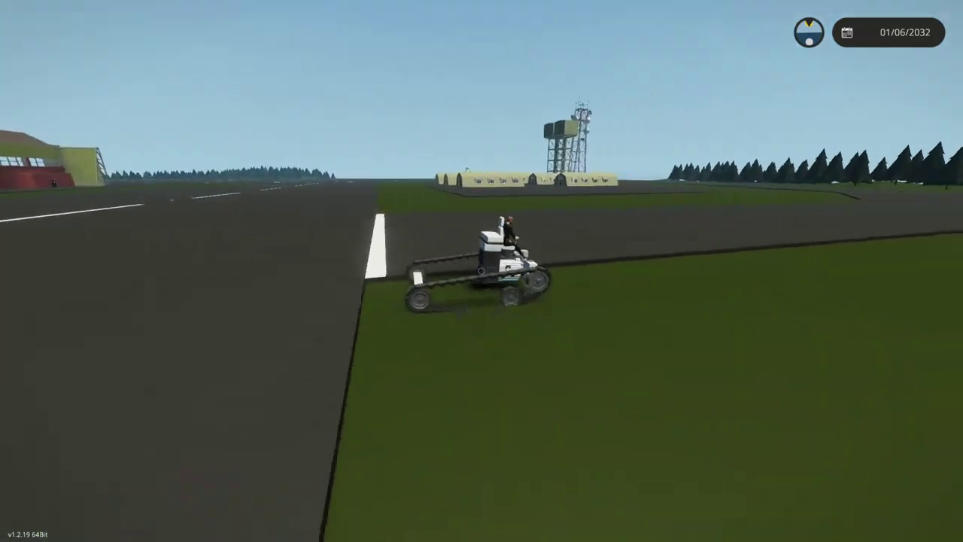
Step: Examine the vehicle's front drive assembly and tracks up close while turning it, and switch the camera back
scroll(482, 270, "up", 5)
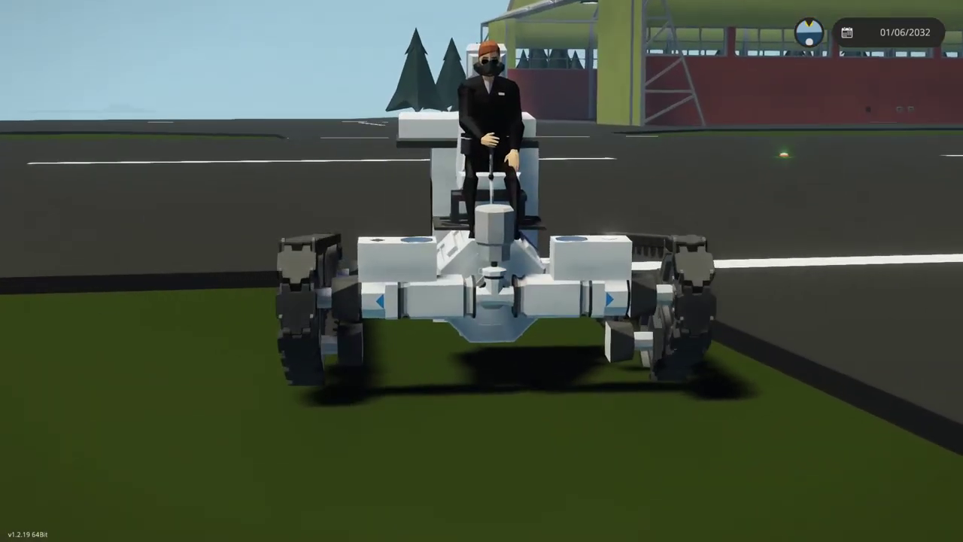
key("a")
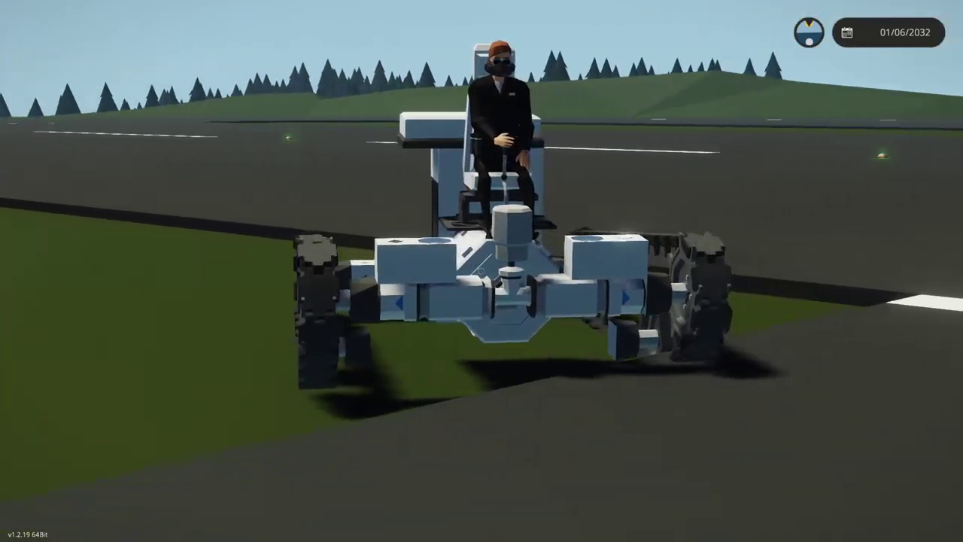
scroll(481, 271, "down", 5)
scroll(481, 271, "up", 5)
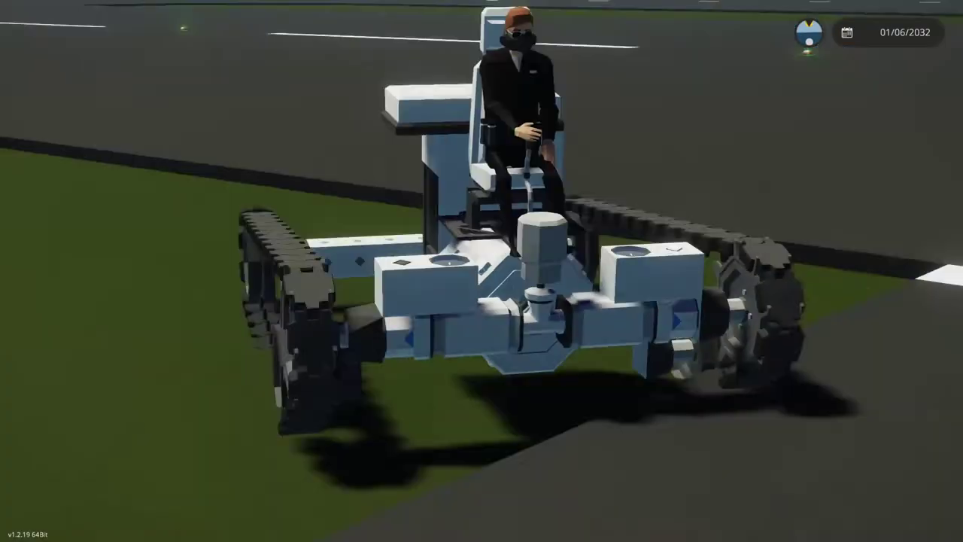
scroll(482, 271, "down", 5)
key("Tab")
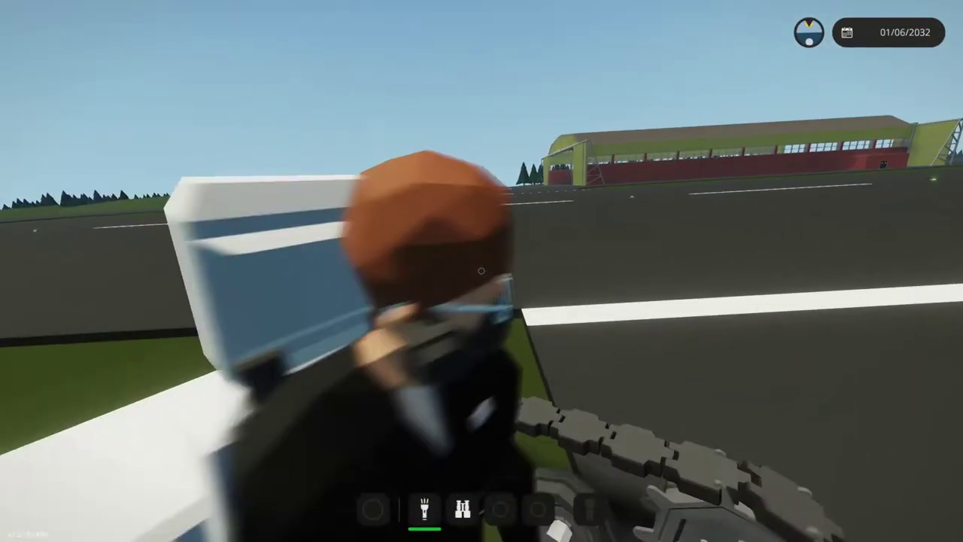
Step: Examine the existing tracked vehicle's wheels and drivetrain layout in the vehicle editor
key("s")
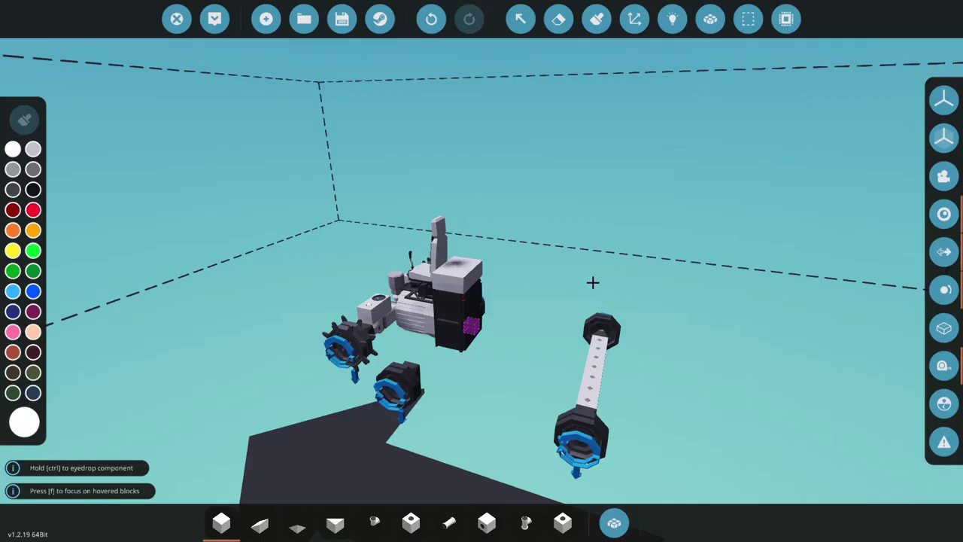
left_click_drag(593, 282, 512, 406)
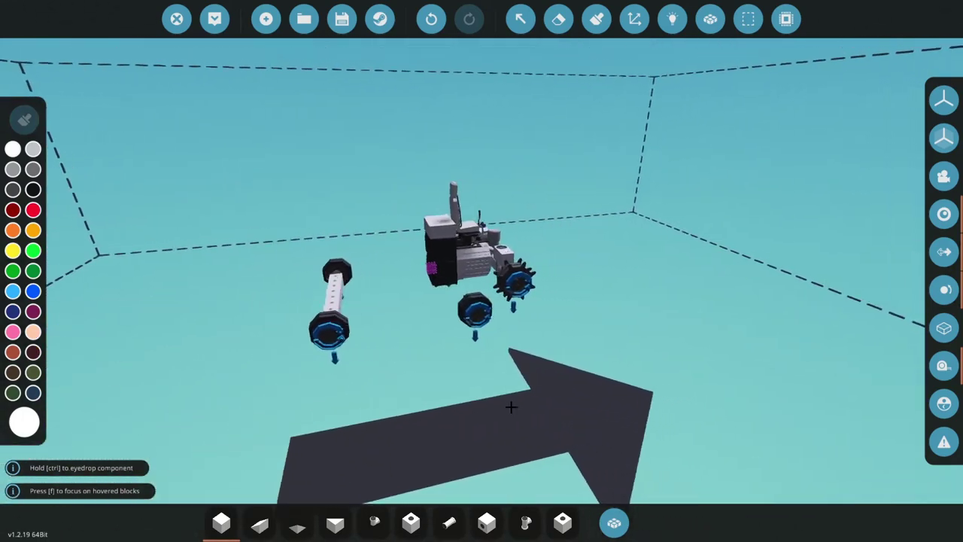
scroll(504, 404, "up", 2)
scroll(494, 406, "up", 2)
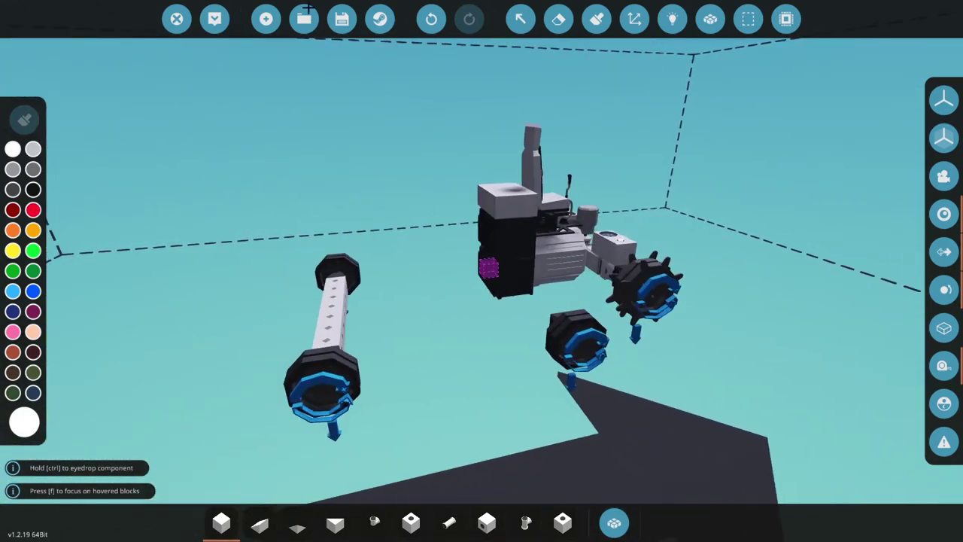
Step: Start a new vehicle, enable symmetry on the red plane, and build a flat, one-block-thick base plate
left_click(266, 19)
left_click(518, 336)
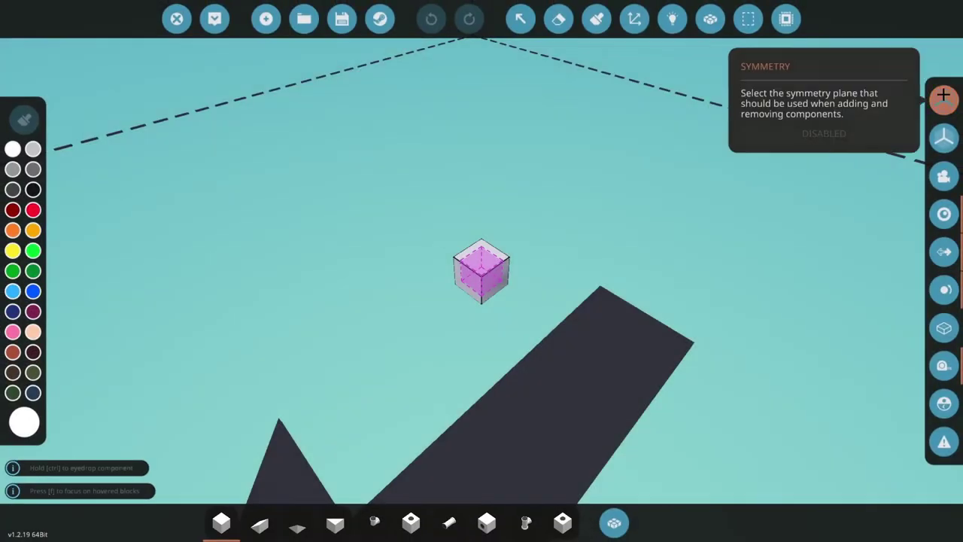
left_click(943, 96)
left_click(782, 99)
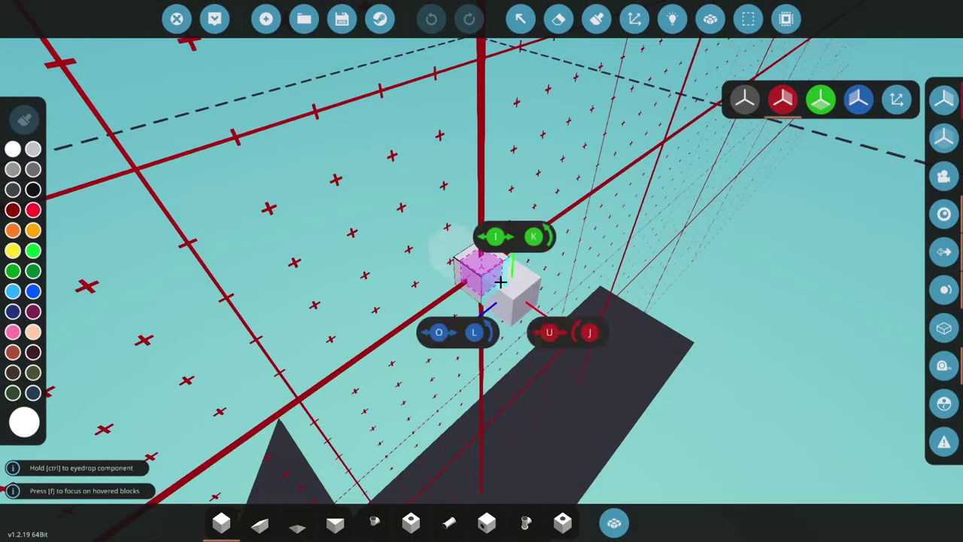
left_click_drag(500, 282, 576, 233)
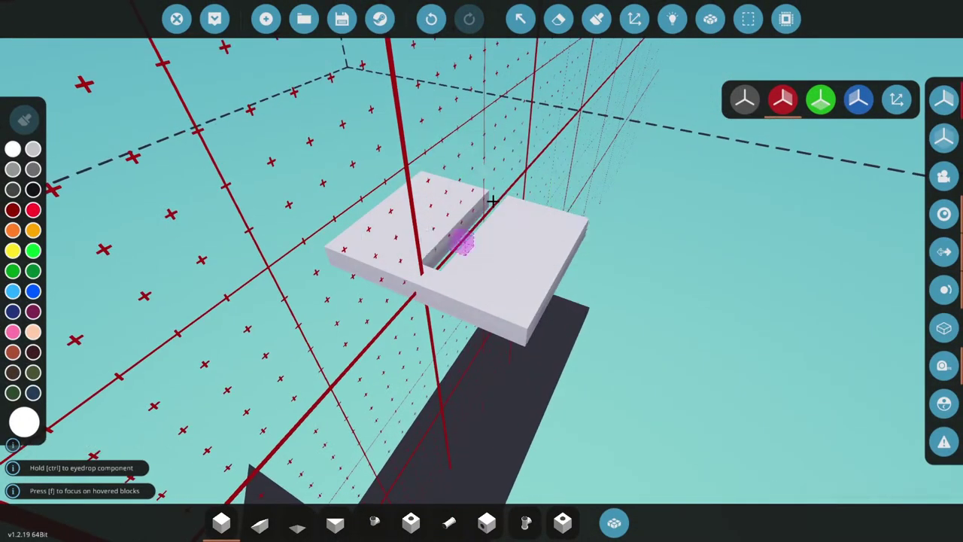
left_click(430, 265)
Step: Attach a mirrored pair of plain tank wheels at the rear corners of the base plate
key("Tab")
scroll(391, 239, "down", 5)
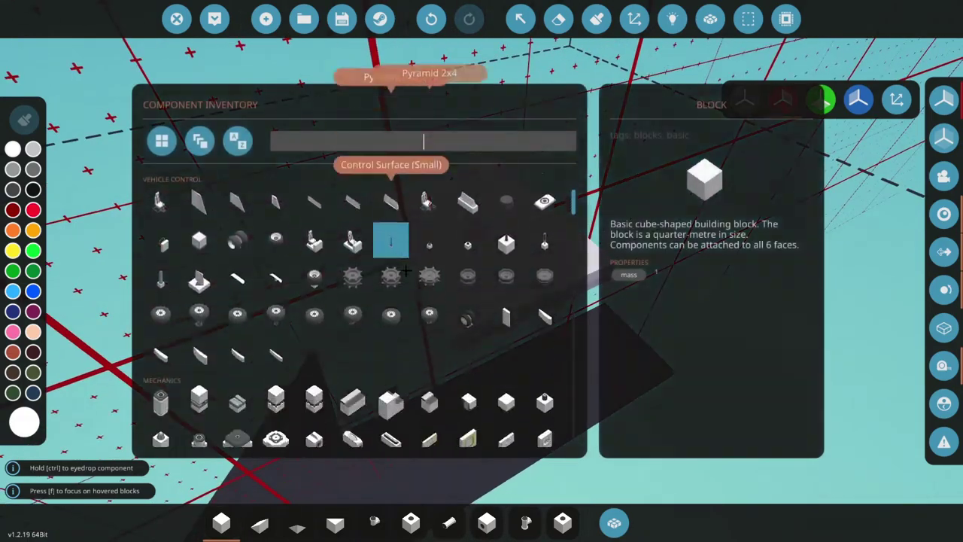
left_click(426, 197)
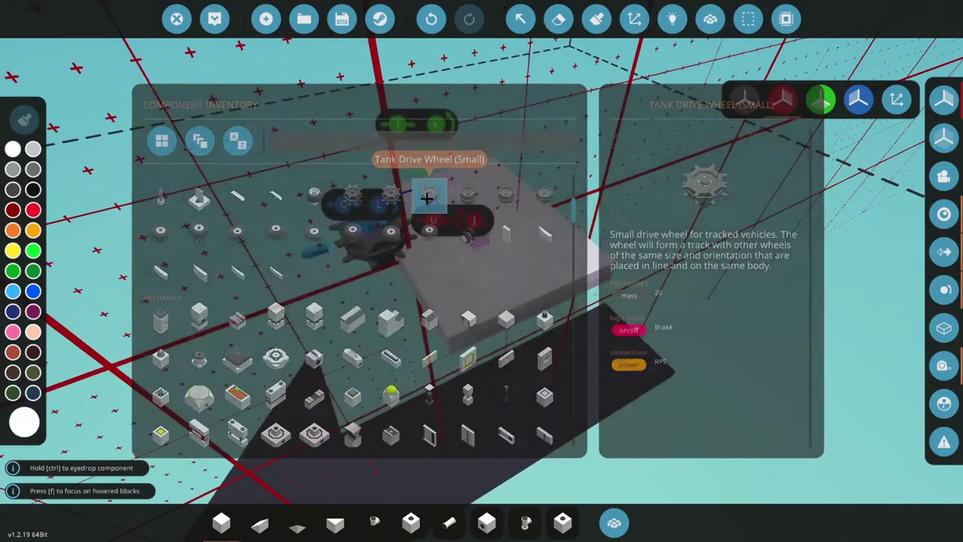
key("q")
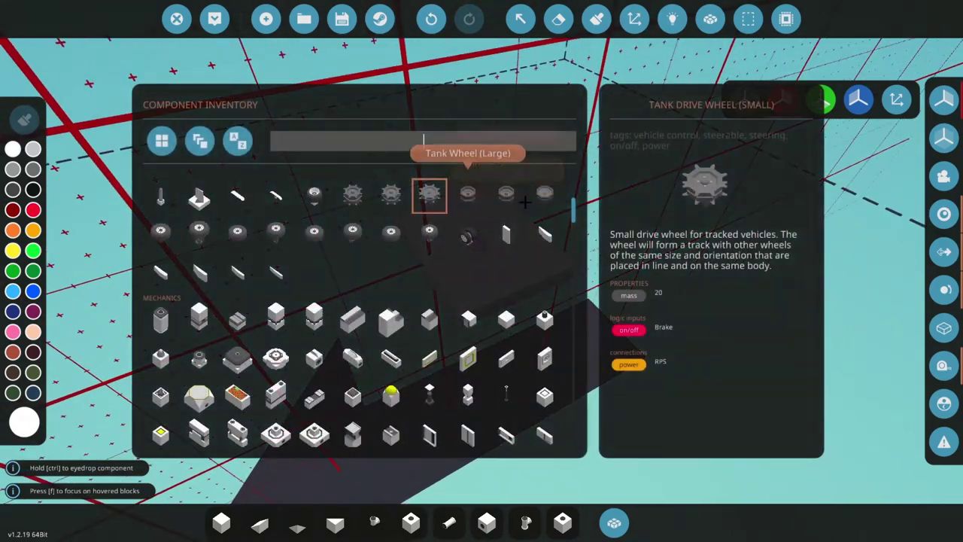
left_click(429, 196)
key("Delete")
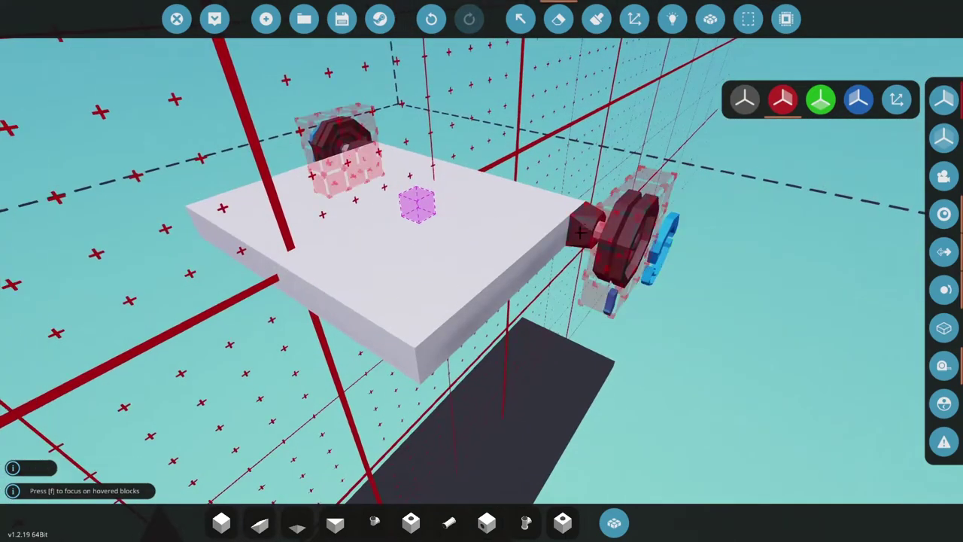
Step: Trim the outer block columns from the base and reattach the tank wheels at its narrowed rear corners
left_click(610, 237)
left_click_drag(531, 197, 531, 195)
key("Delete")
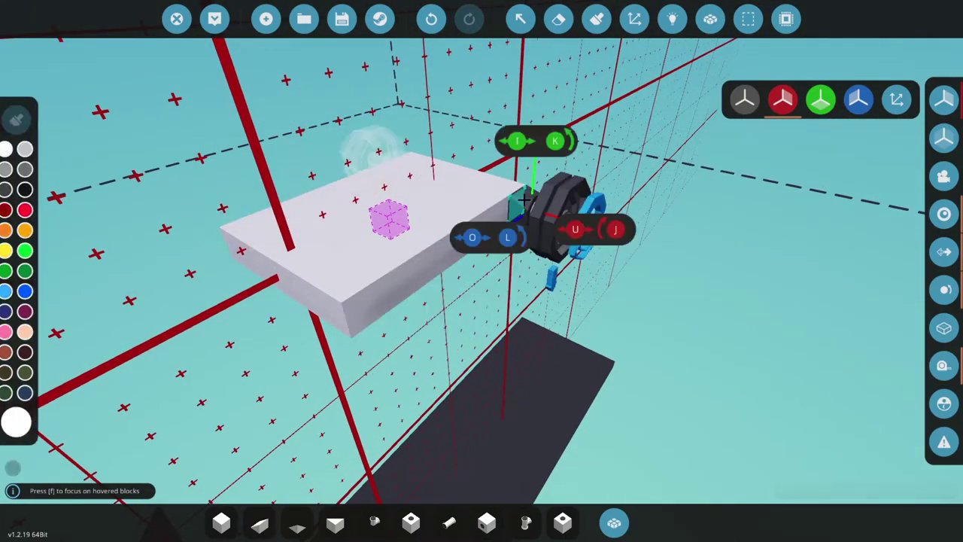
left_click(536, 200)
Step: Extend the block base forward and attach Tank Drive Wheel (Small) components at its front corners
key("1")
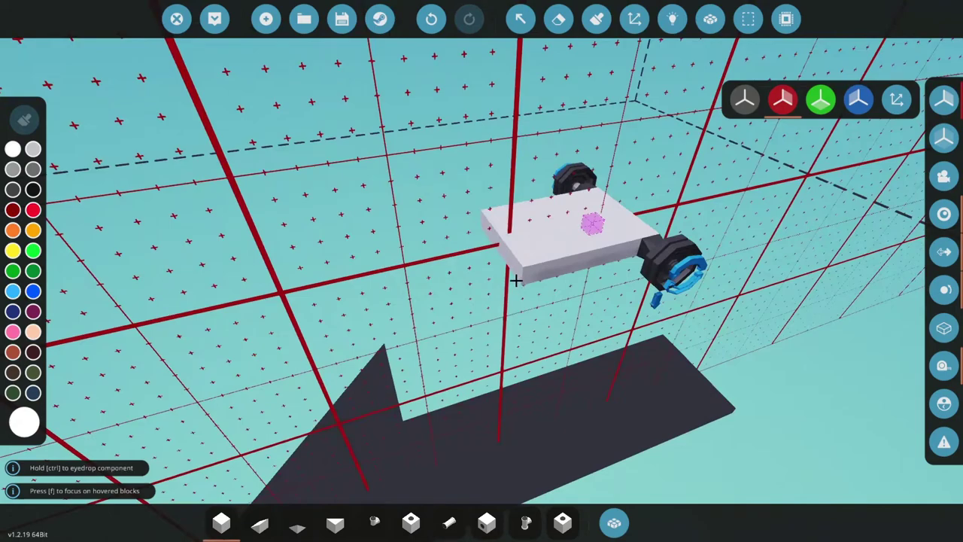
key("q")
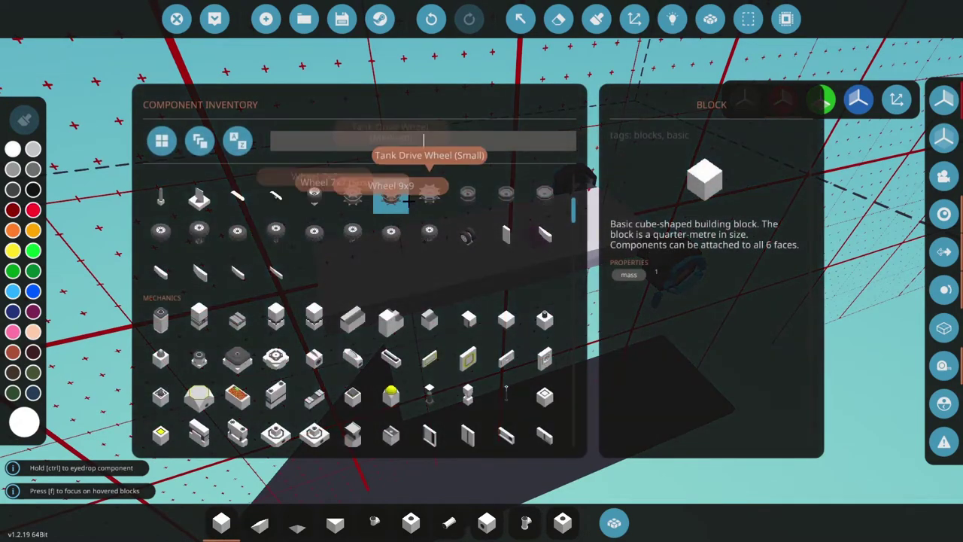
left_click(425, 197)
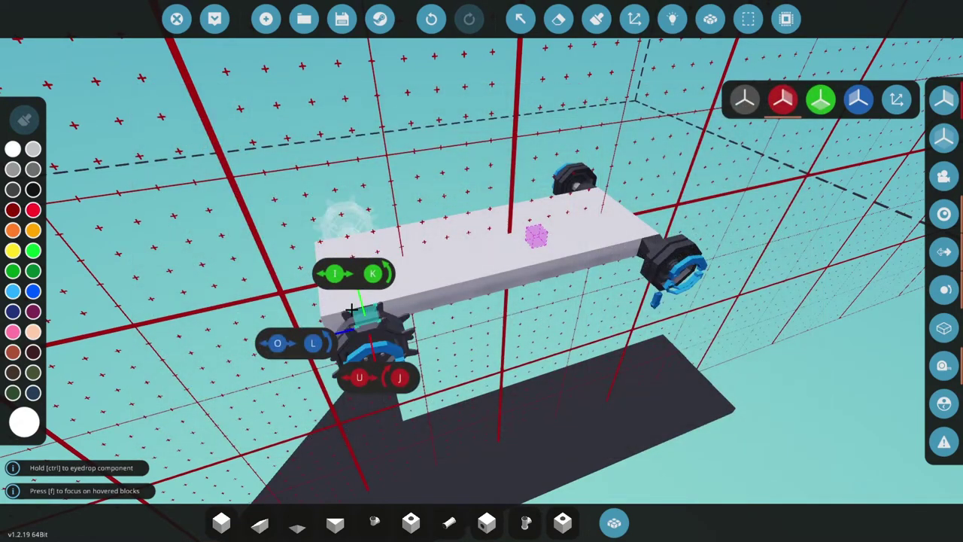
Step: Cut away the edge blocks beside both drive wheels and fit a Pipe Angle to each wheel's inner side
key("Delete")
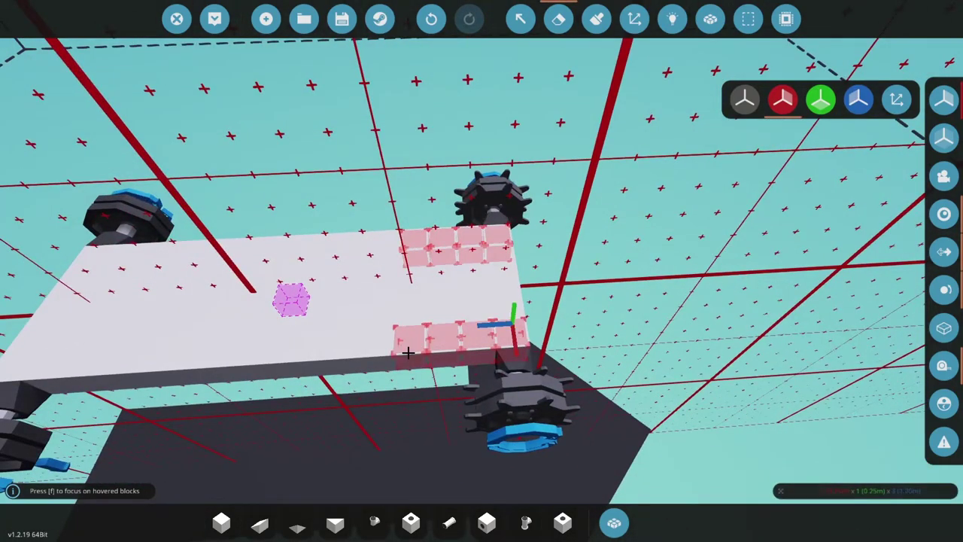
left_click_drag(408, 352, 408, 352)
scroll(408, 353, "up", 6)
scroll(462, 302, "down", 3)
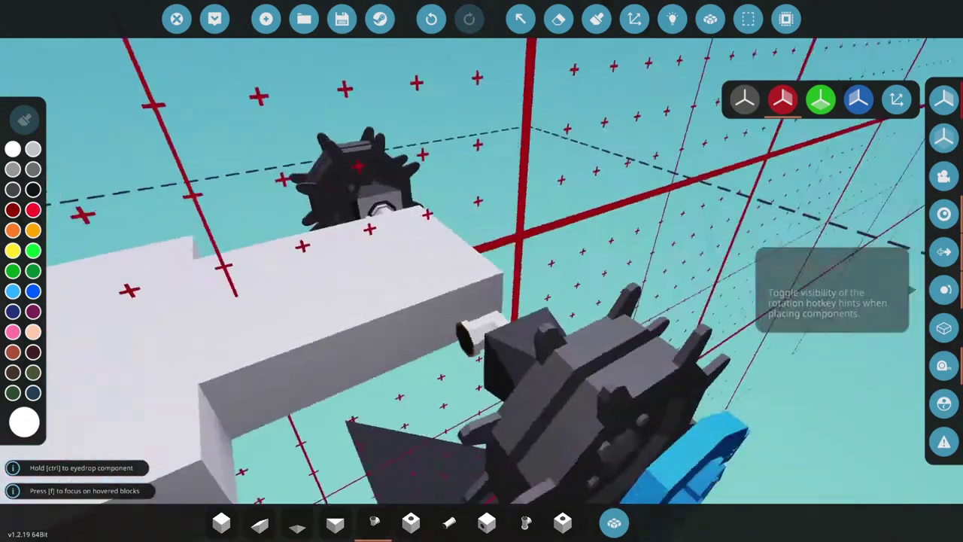
Step: Connect a Gearbox 1x1 to each drive wheel's angled pipe and adjust its Ratio On setting
key("Tab")
scroll(429, 297, "down", 2)
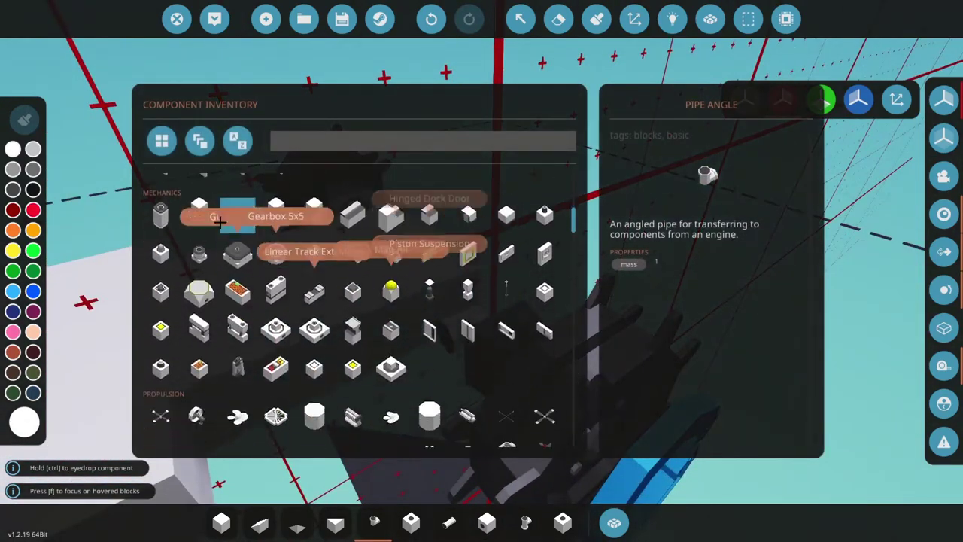
left_click(194, 241)
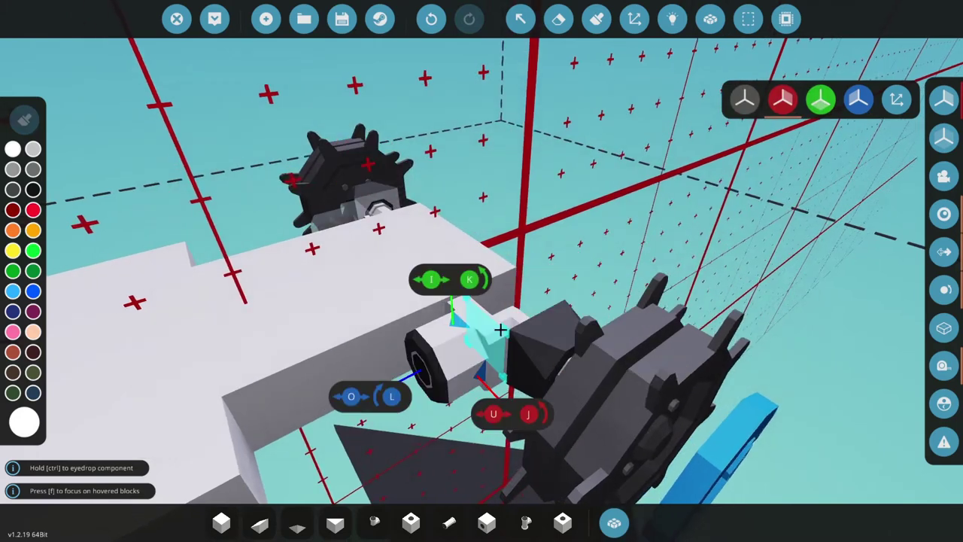
left_click(520, 19)
left_click(462, 332)
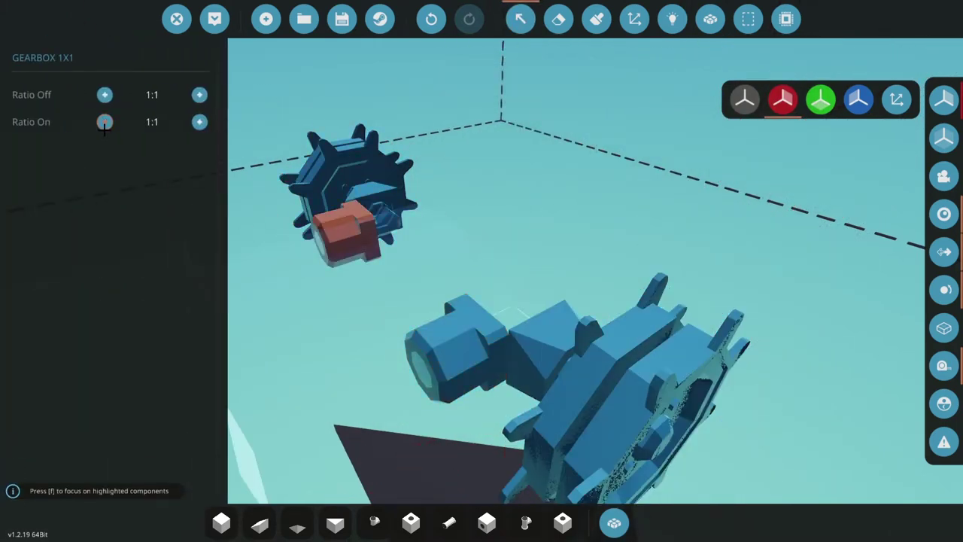
key("1")
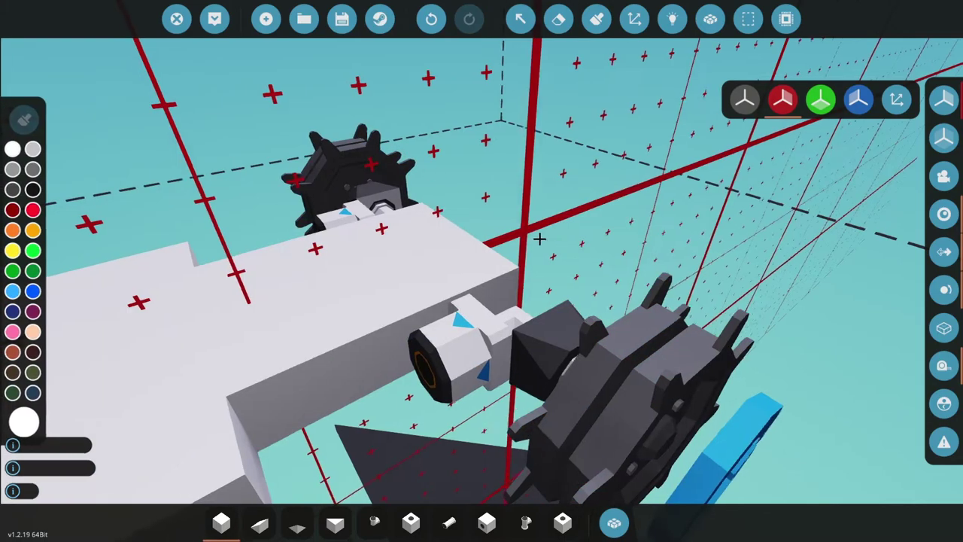
Step: Find the clutch in the component inventory and attach one behind each gearbox
key("s")
key("Tab")
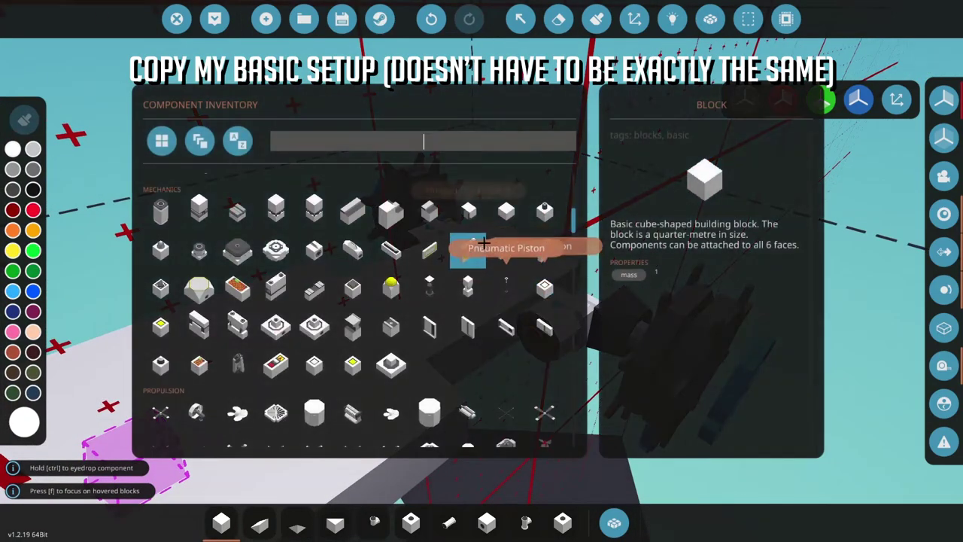
scroll(468, 259, "down", 5)
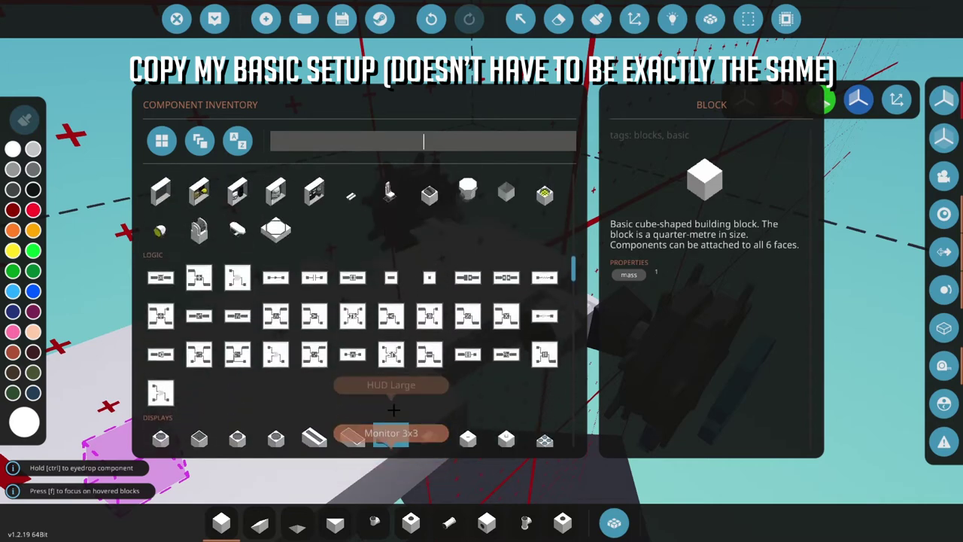
scroll(394, 386, "up", 2)
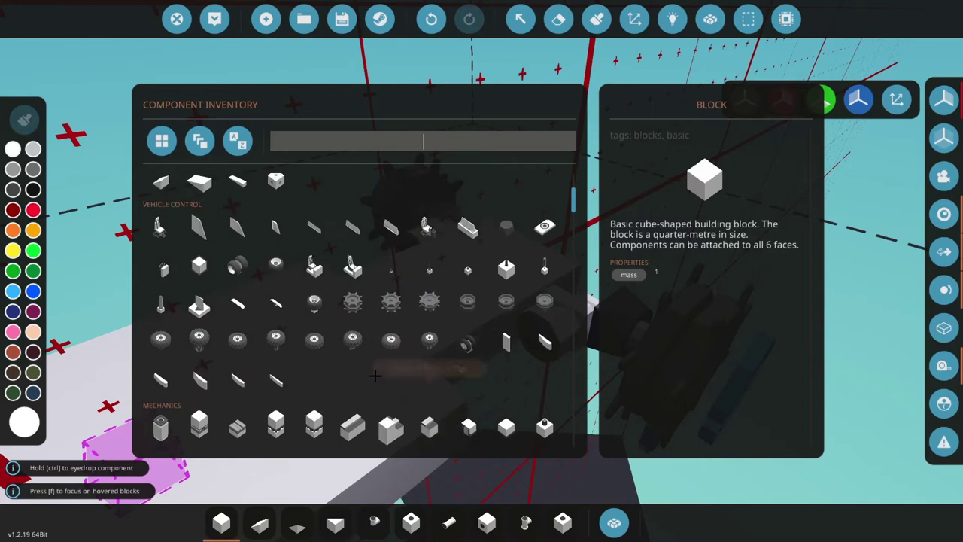
scroll(361, 216, "down", 5)
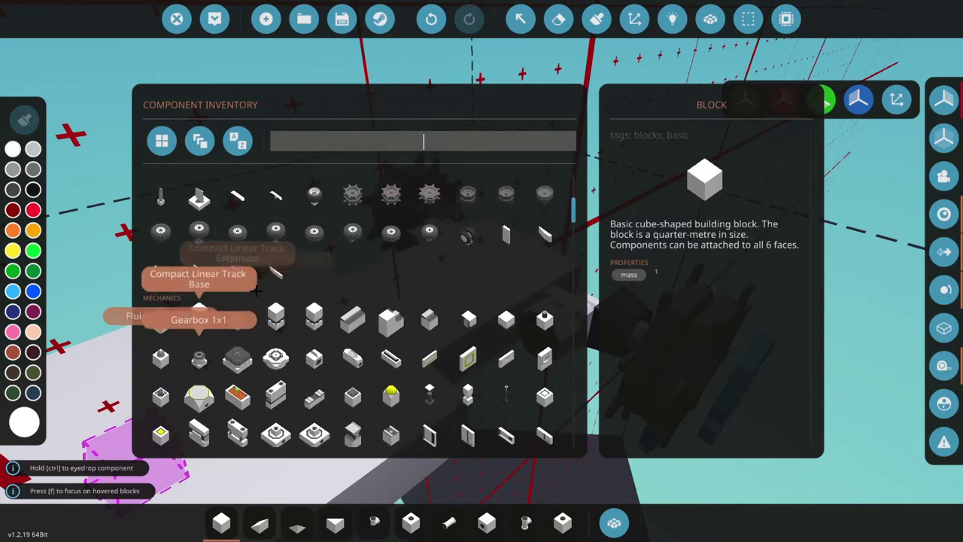
scroll(256, 291, "down", 1)
left_click(161, 289)
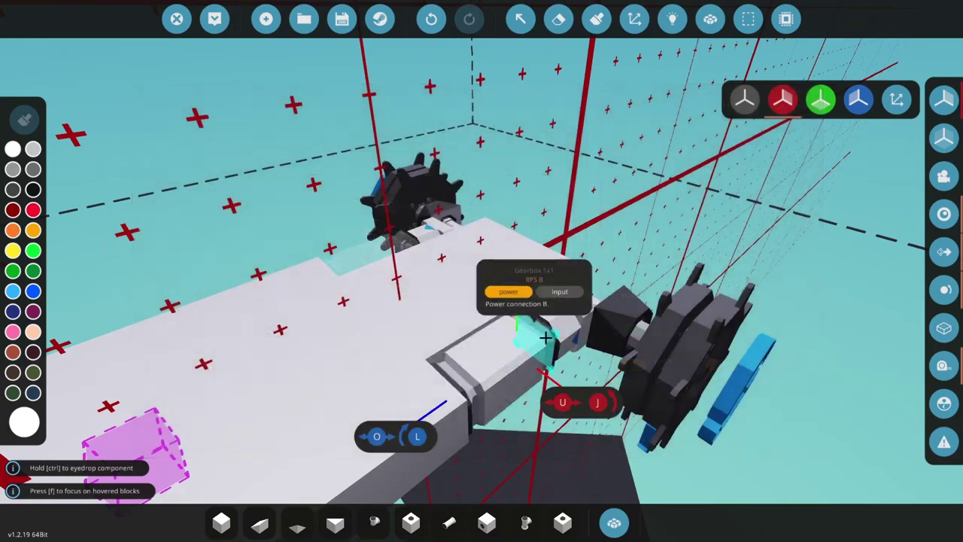
scroll(545, 338, "down", 4)
Step: Remove the row of blocks behind the clutches and place an enclosed pipe angle on each clutch, turning inward
key("Delete")
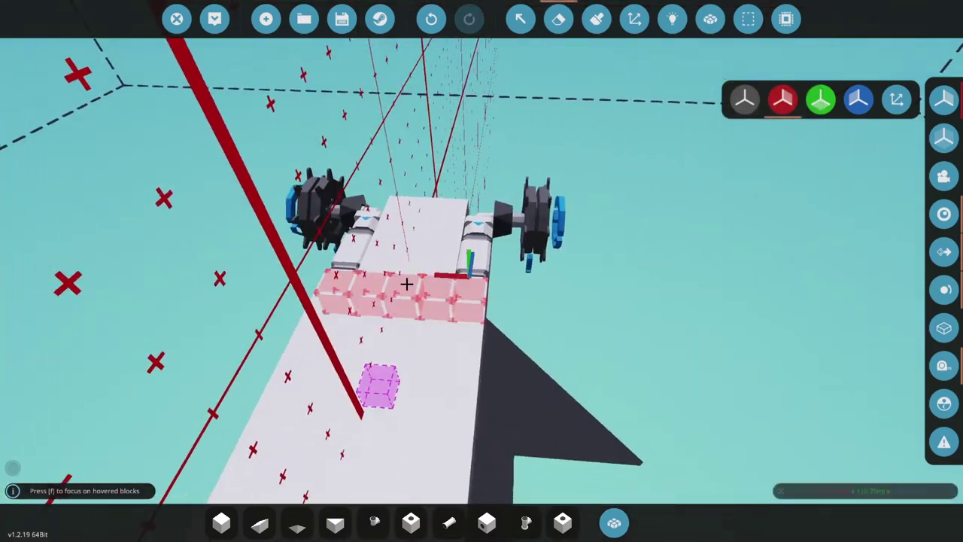
left_click_drag(406, 283, 406, 285)
left_click(412, 522)
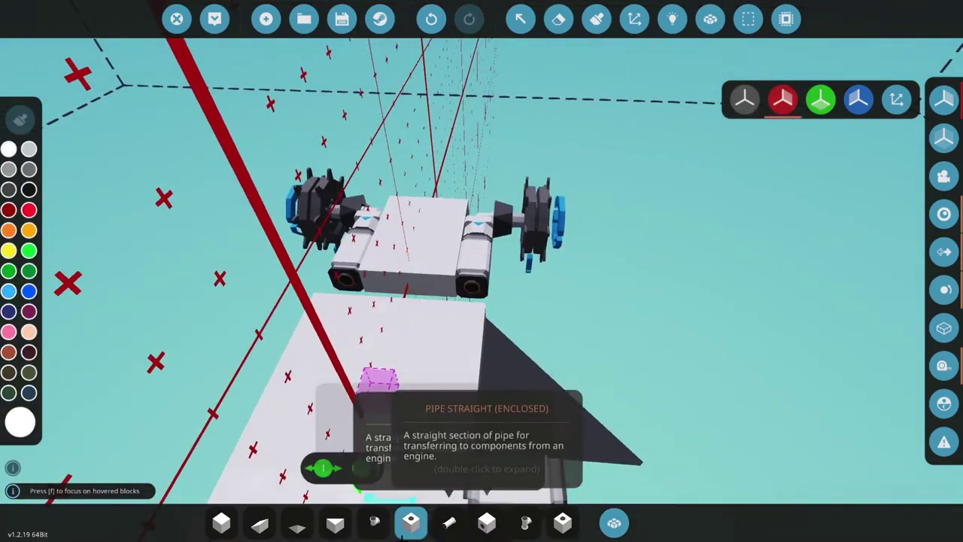
key("a")
key("w")
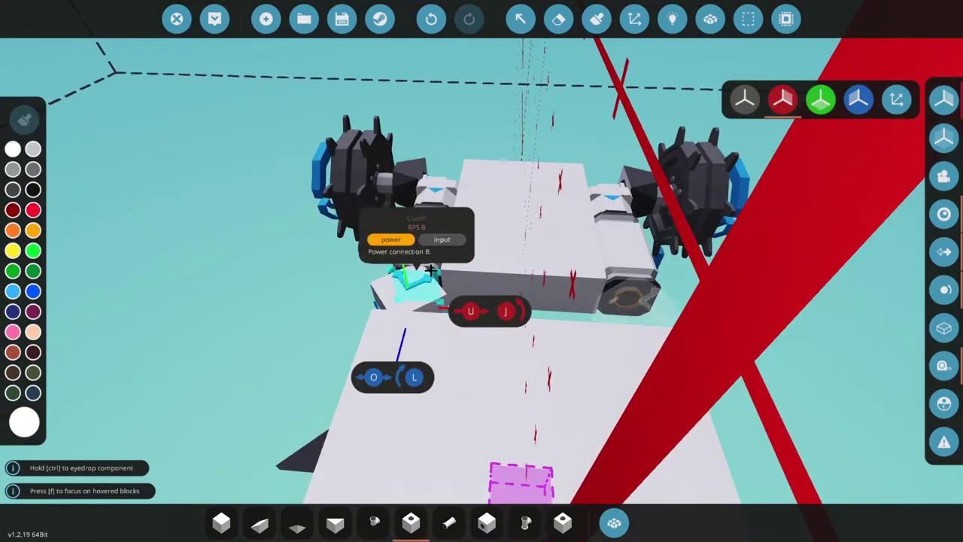
left_click(431, 270)
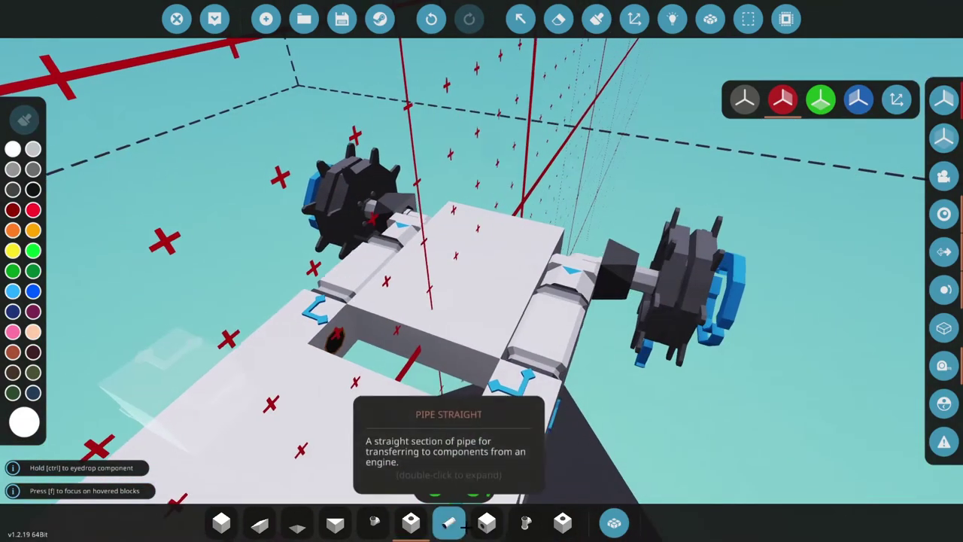
Step: Join the two pipe angles with Pipe Straight (Enclosed) sections and a central Pipe T-Piece (Enclosed) opening upward
left_click(487, 522)
key("k")
left_click(346, 333)
key("a")
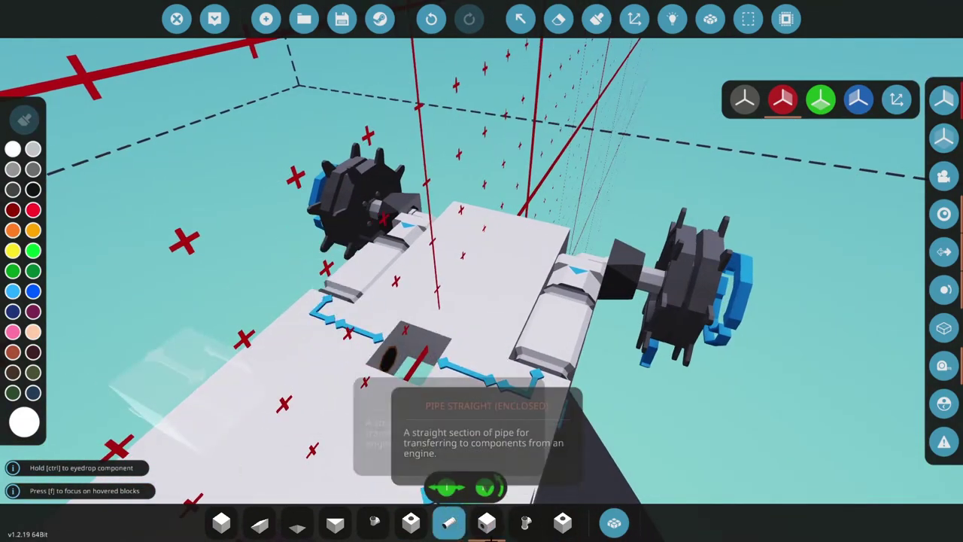
left_click(563, 522)
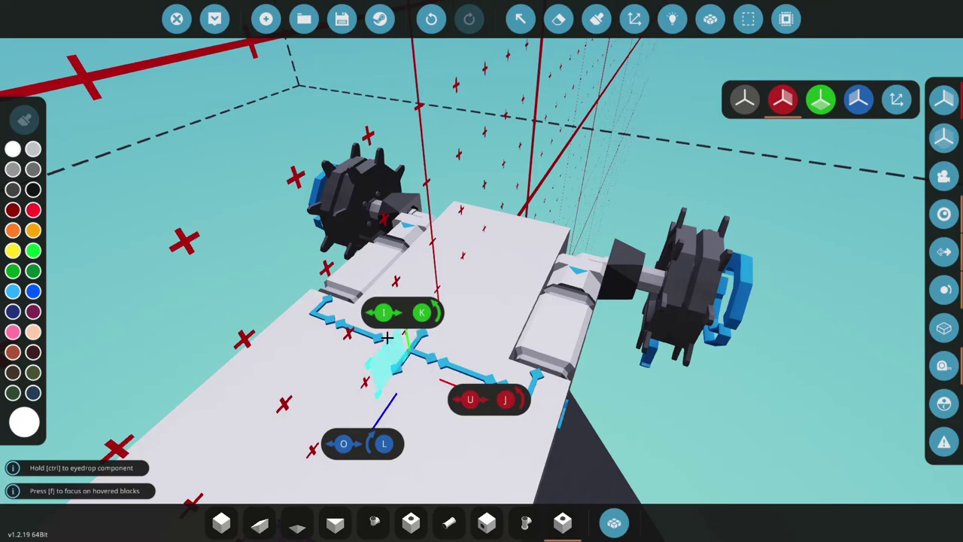
left_click(387, 338)
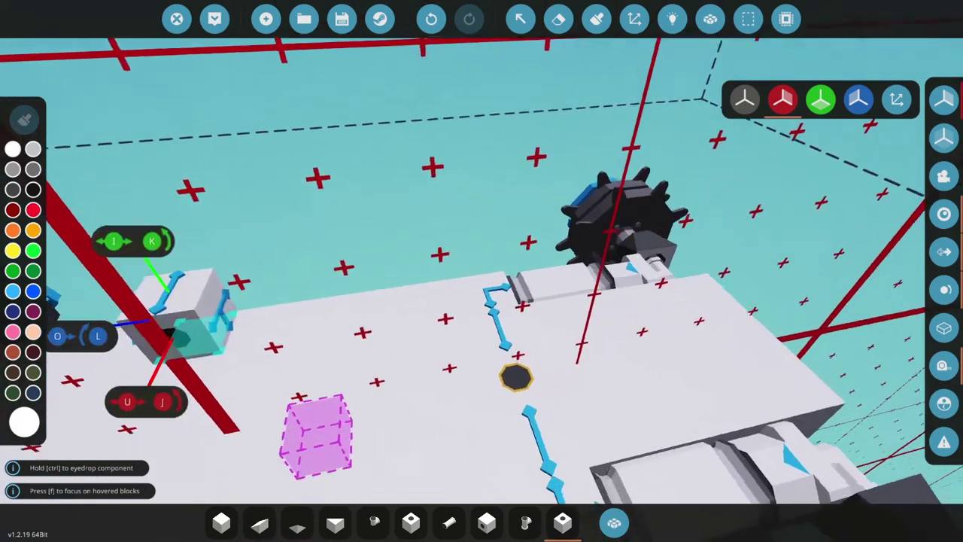
Step: Search the component inventory for "mot" and mount a Medium Electric Motor on top of the central T-piece
type("q")
type("m")
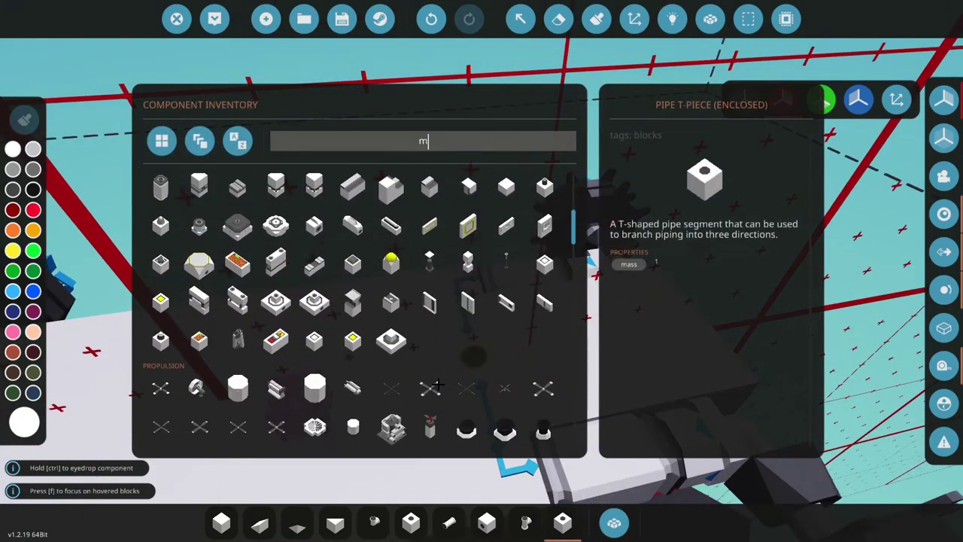
type("ot")
left_click(197, 205)
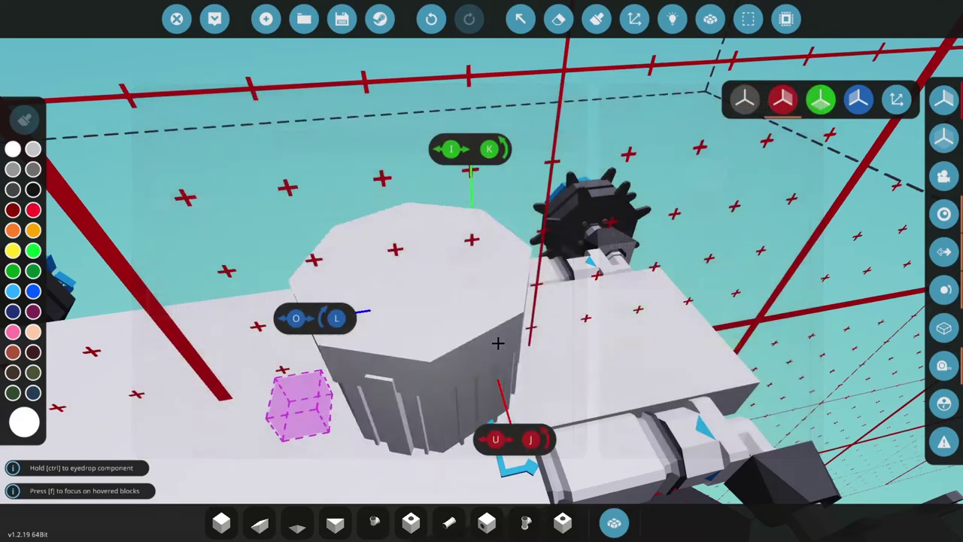
left_click(498, 344)
key("Tab")
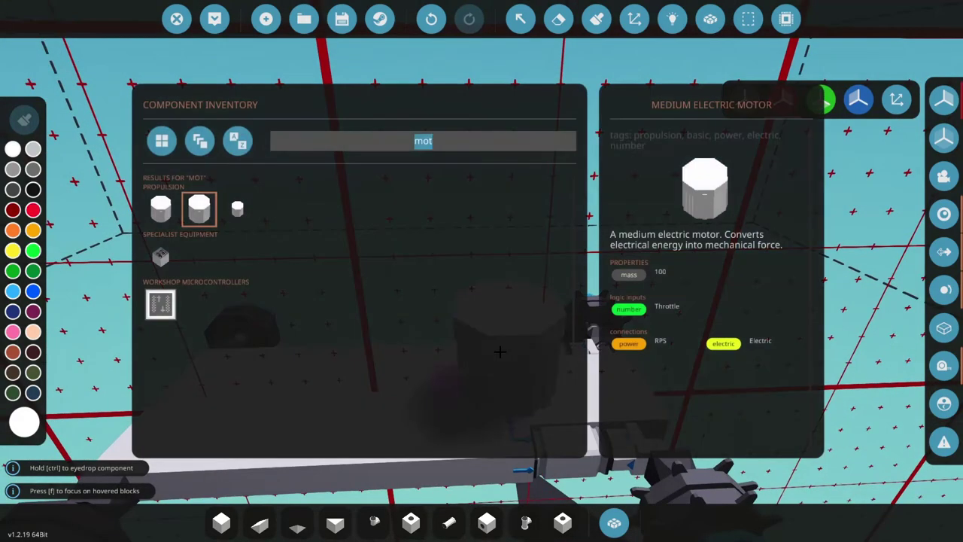
Step: Search the component inventory for "battery" and stack two batteries on the chassis beside the electric motor
type("battery")
left_click(197, 206)
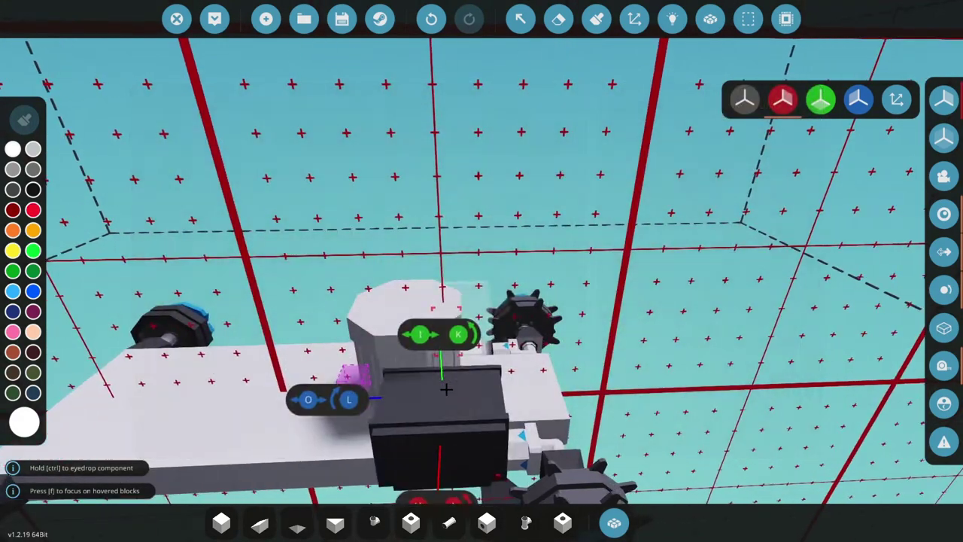
key("d")
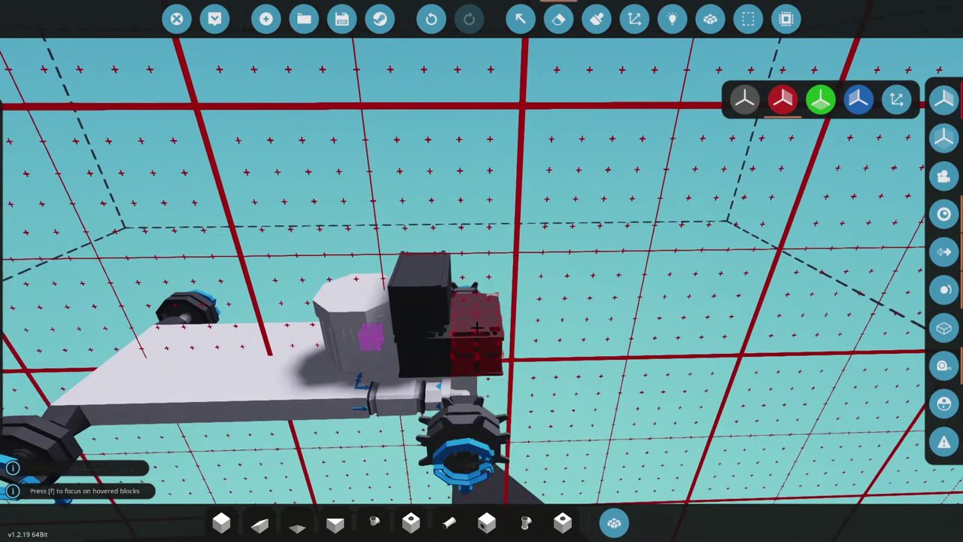
Step: Wire the battery's electric connection to the motor, the clutch and the neighbouring gearbox in the logic view
left_click(672, 18)
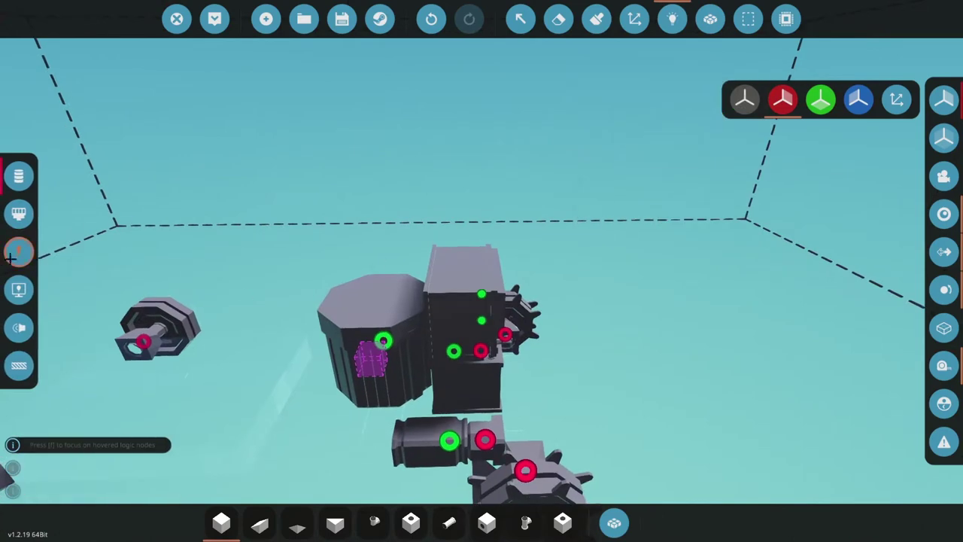
left_click(14, 251)
left_click_drag(483, 336, 378, 311)
mouse_move(482, 339)
left_mouse_down()
mouse_move(461, 449)
mouse_move(449, 441)
left_mouse_up()
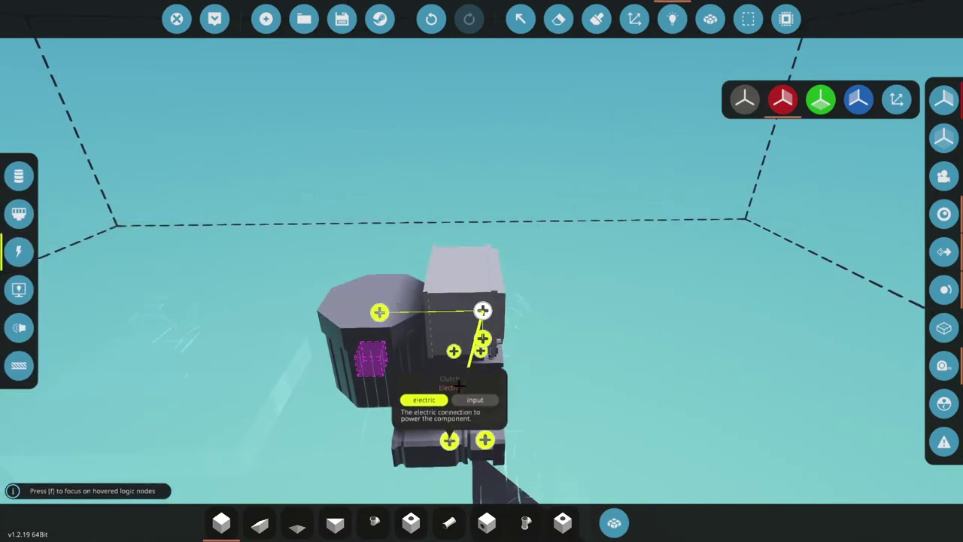
mouse_move(483, 311)
left_mouse_down()
mouse_move(454, 352)
mouse_move(480, 351)
mouse_move(483, 440)
left_mouse_up()
left_click(19, 215)
left_click(23, 176)
key("a")
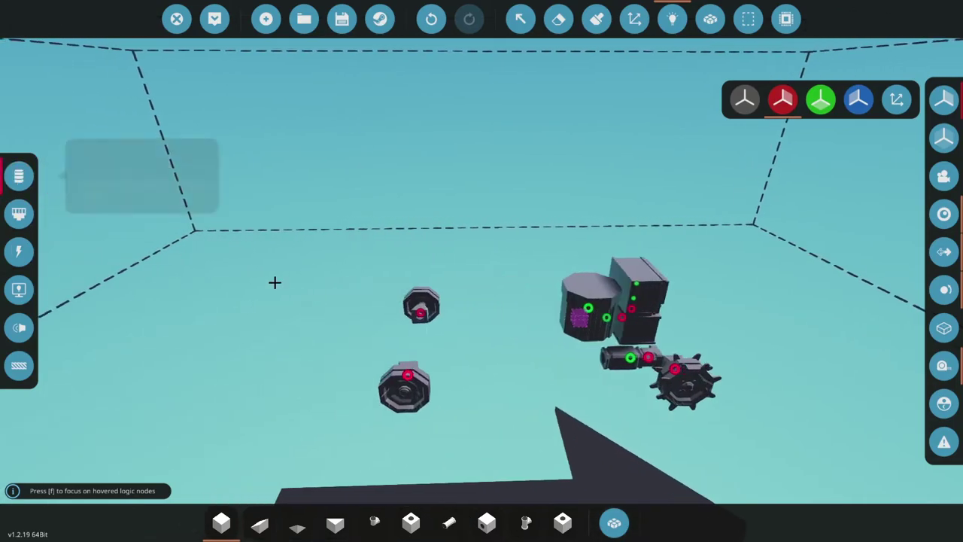
key("Escape")
Step: Search the component inventory for "seat" and place the first vehicle control seat on the chassis between the front wheels and the motor
key("d")
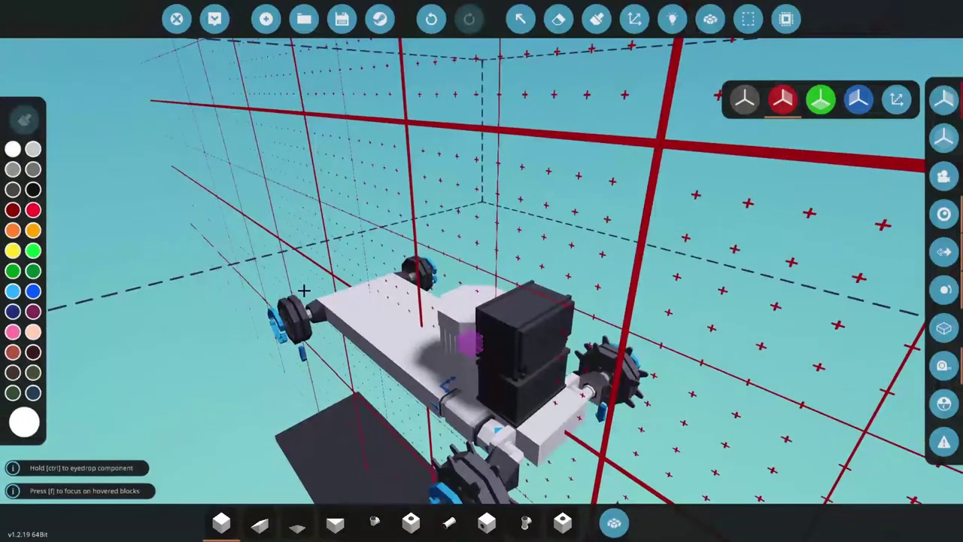
type("q")
type("seat")
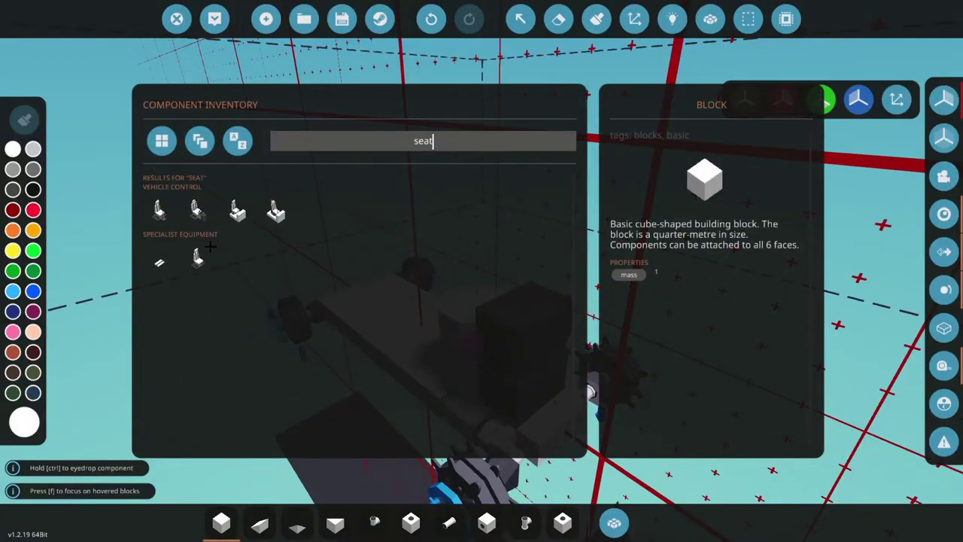
left_click(160, 209)
left_click(471, 325)
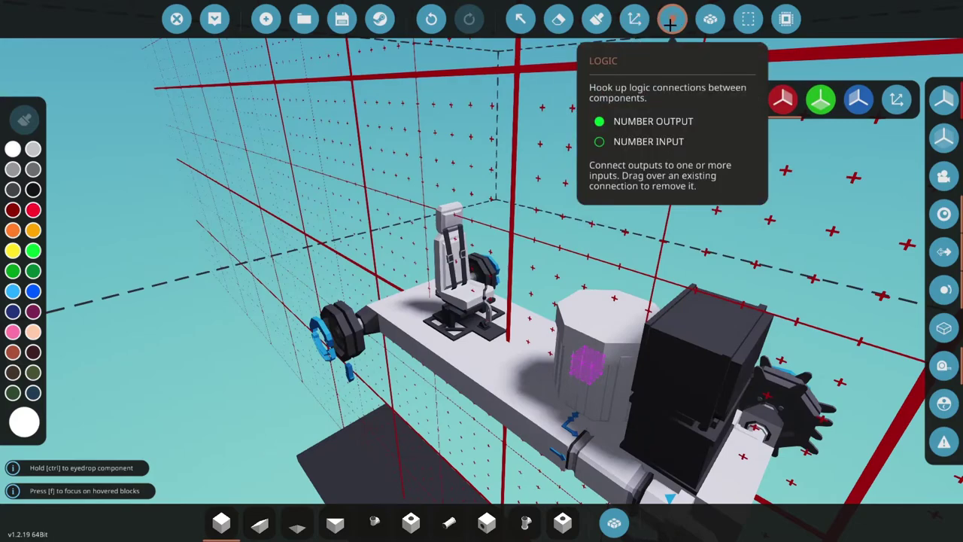
Step: Create a microcontroller named "Tank Control" and size it 4 wide by 2 long
key("s")
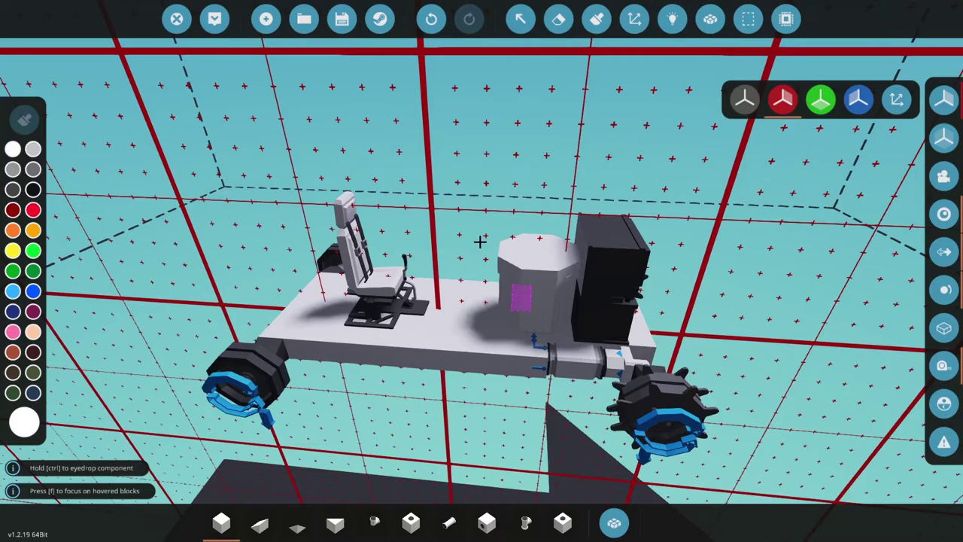
left_click(786, 19)
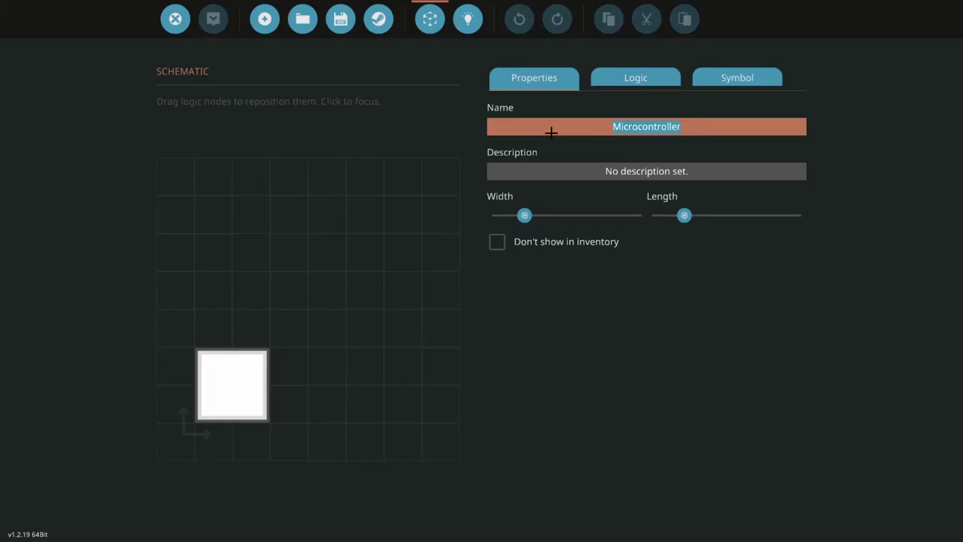
type("Tank Control")
left_click(603, 315)
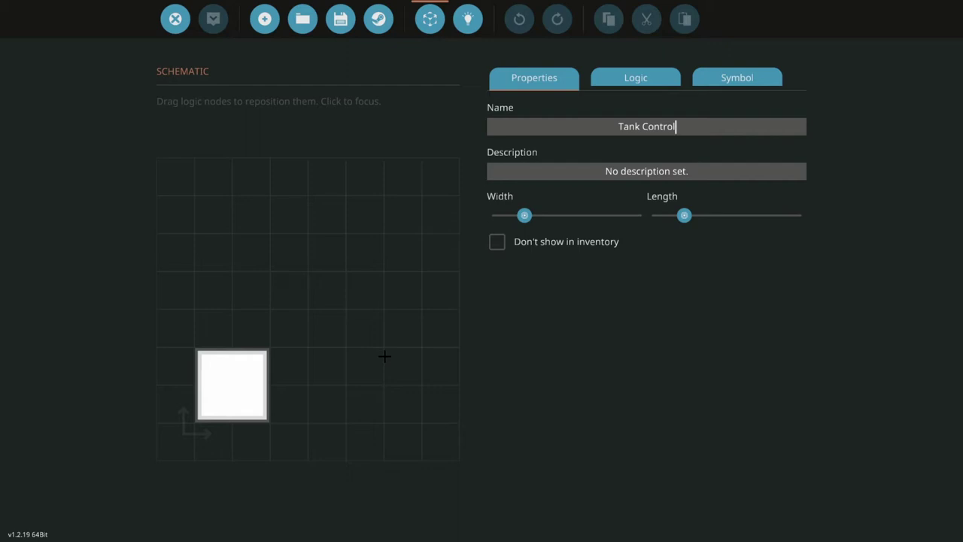
mouse_move(522, 209)
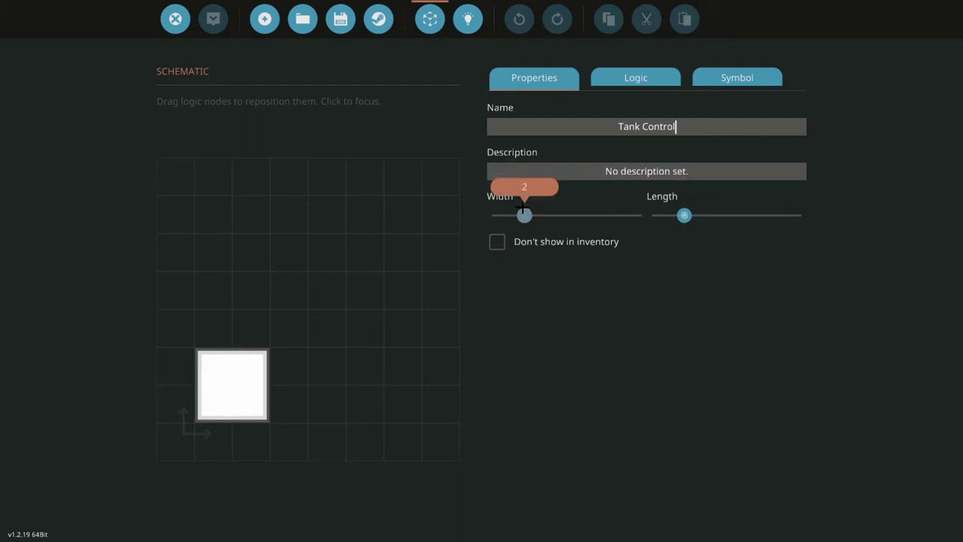
left_click_drag(522, 212, 539, 215)
mouse_move(683, 215)
left_mouse_down()
mouse_move(707, 216)
mouse_move(692, 215)
left_mouse_up()
left_click_drag(539, 215, 574, 216)
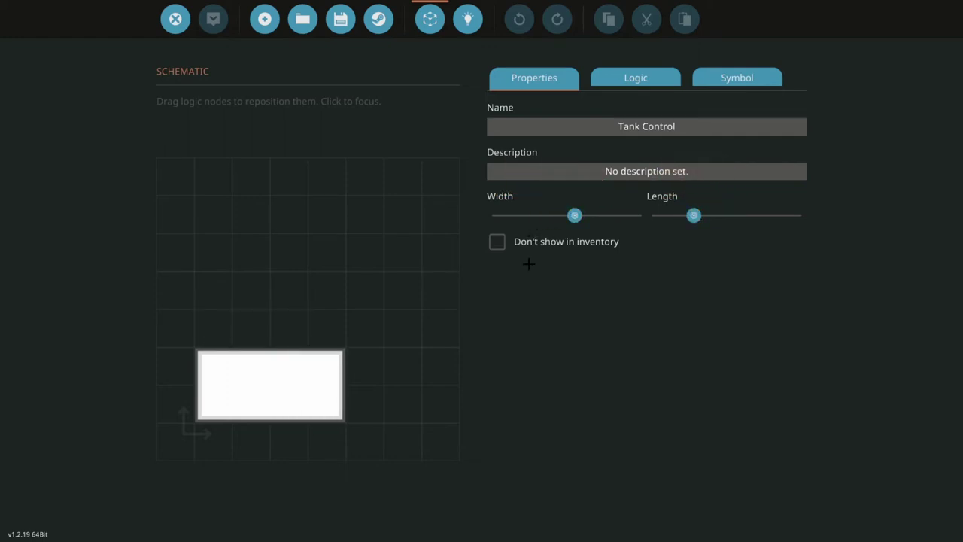
left_click(624, 77)
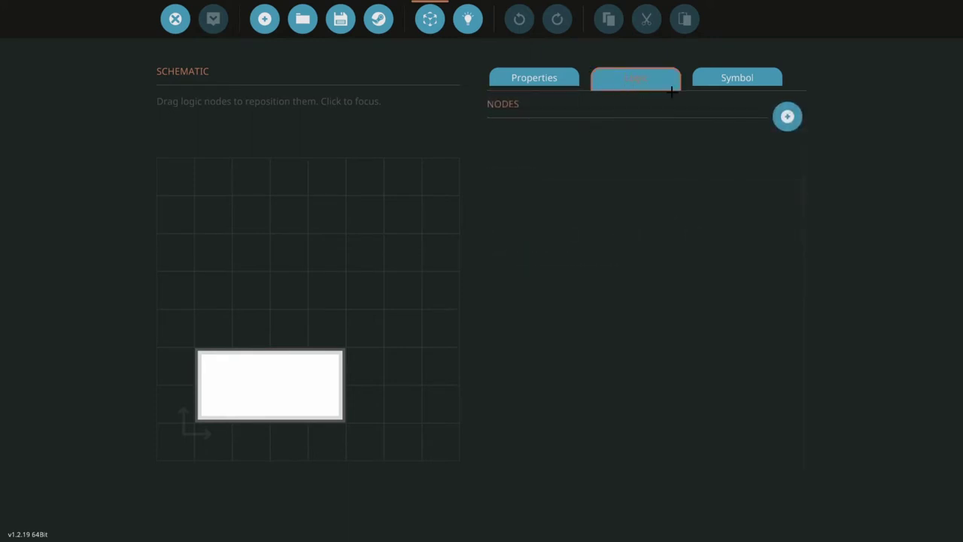
left_click(786, 114)
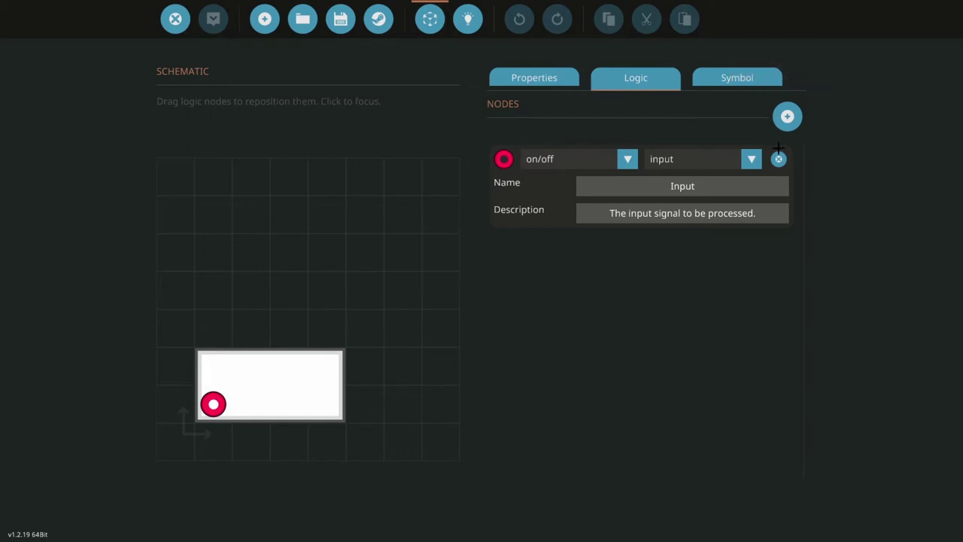
left_click(572, 80)
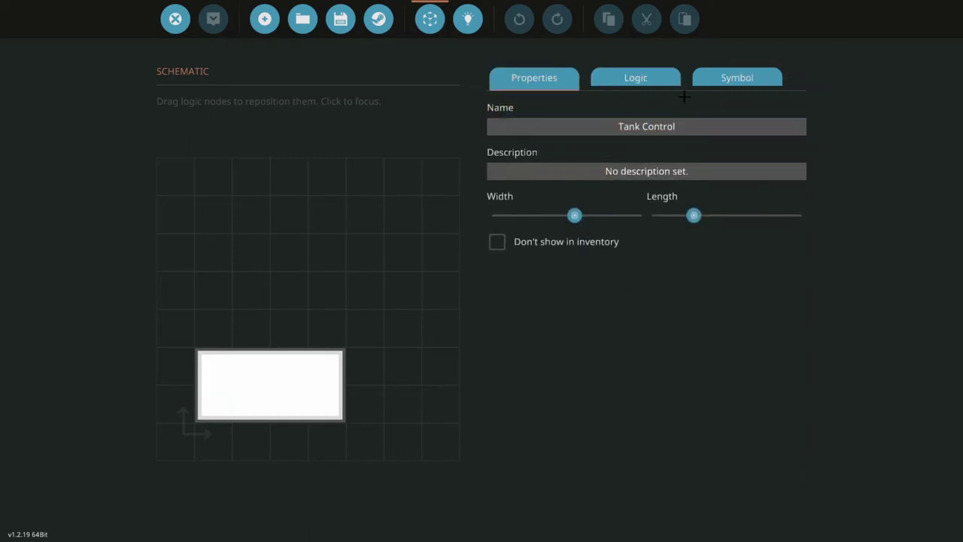
left_click(649, 80)
Step: Draw the microcontroller's pixel symbol as a tank outline with turret, hull, two tracks and a mark inside the turret
left_click(746, 75)
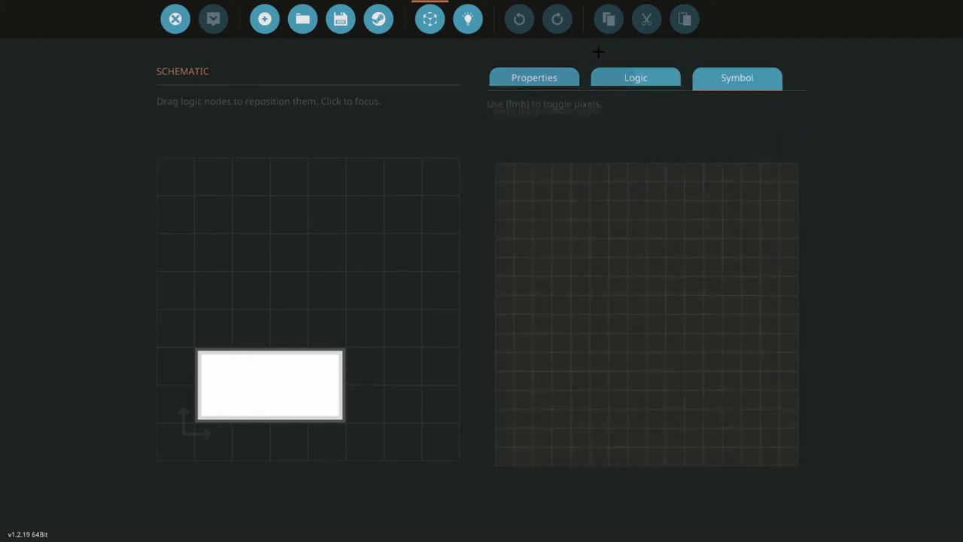
left_click(630, 81)
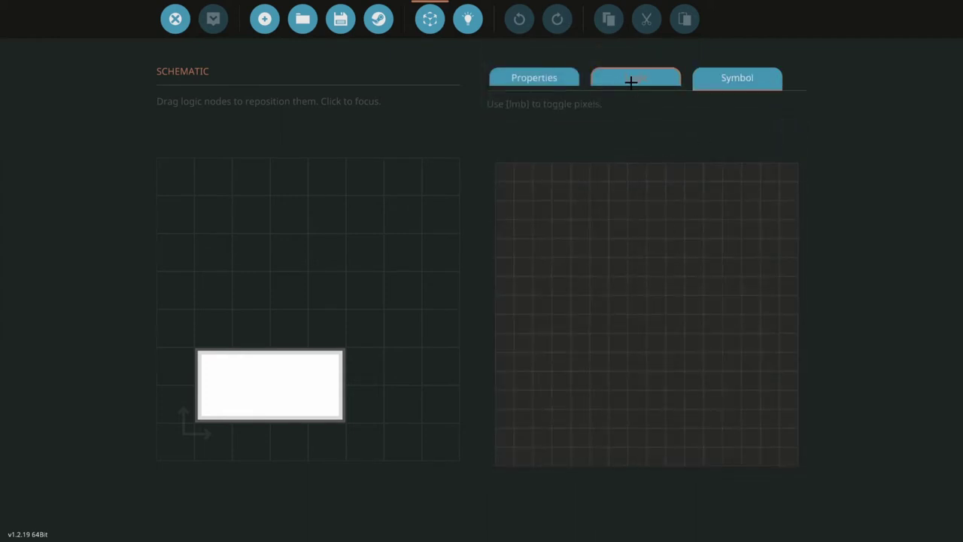
mouse_move(564, 429)
left_mouse_down()
mouse_move(537, 434)
mouse_move(519, 408)
mouse_move(525, 394)
left_mouse_up()
mouse_move(728, 445)
left_mouse_down()
mouse_move(774, 420)
mouse_move(751, 380)
mouse_move(711, 399)
mouse_move(562, 339)
mouse_move(751, 362)
left_mouse_up()
left_click_drag(711, 323, 712, 280)
mouse_move(580, 331)
left_mouse_down()
mouse_move(647, 264)
mouse_move(694, 267)
left_mouse_up()
left_click(637, 305)
left_click(561, 418)
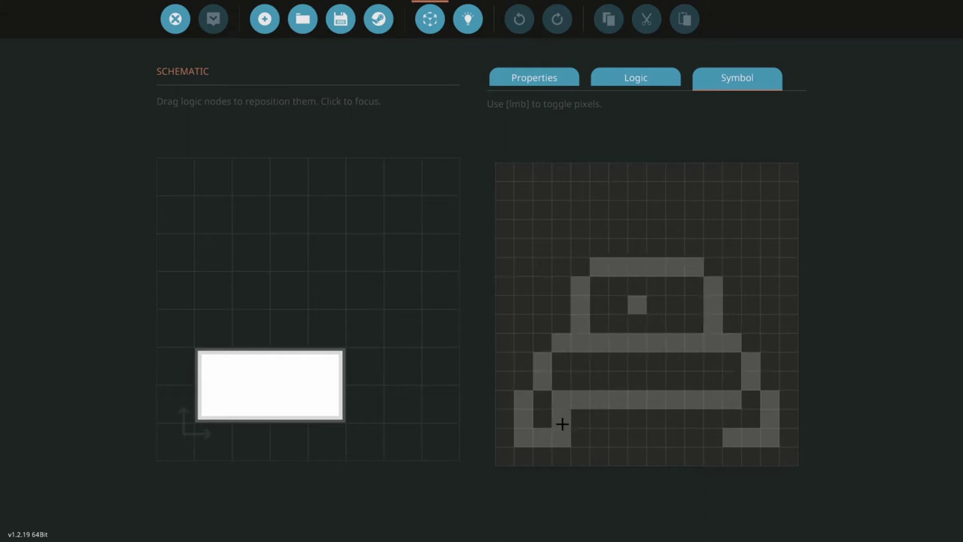
left_click(731, 419)
left_click(769, 380)
left_click(526, 372)
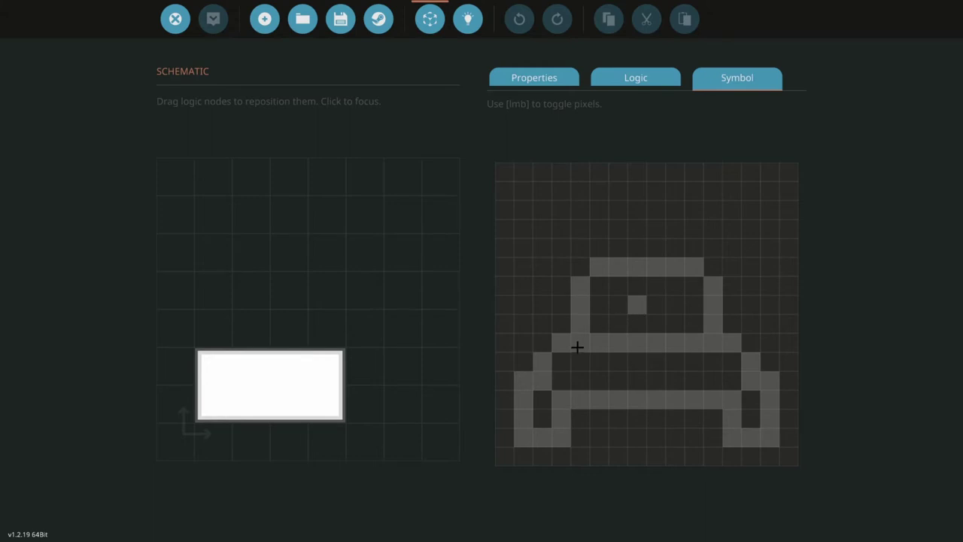
left_click_drag(634, 325, 654, 304)
left_click(655, 324)
left_click(656, 305)
left_click(638, 323)
Step: Add an on/off logic node to the microcontroller and name it "Left Gearbox"
left_click(661, 84)
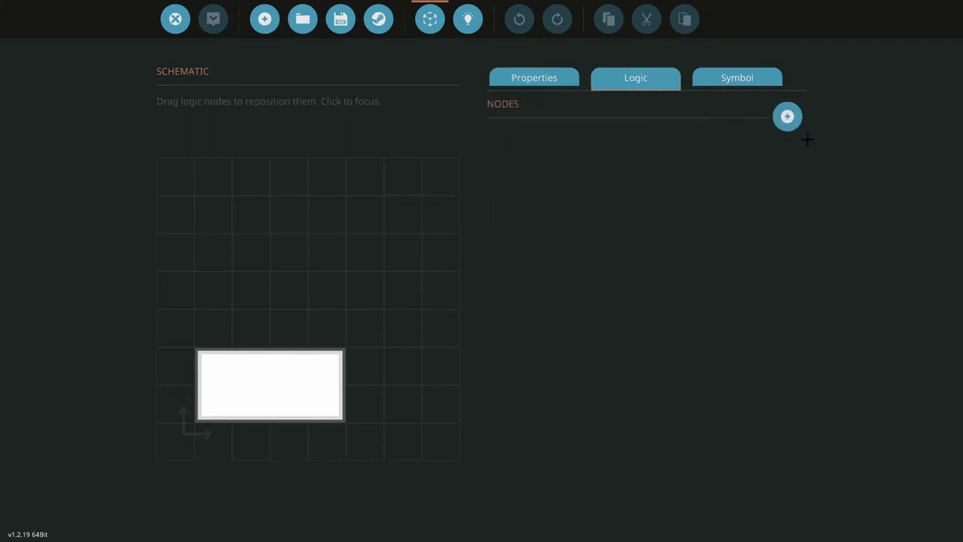
left_click(786, 120)
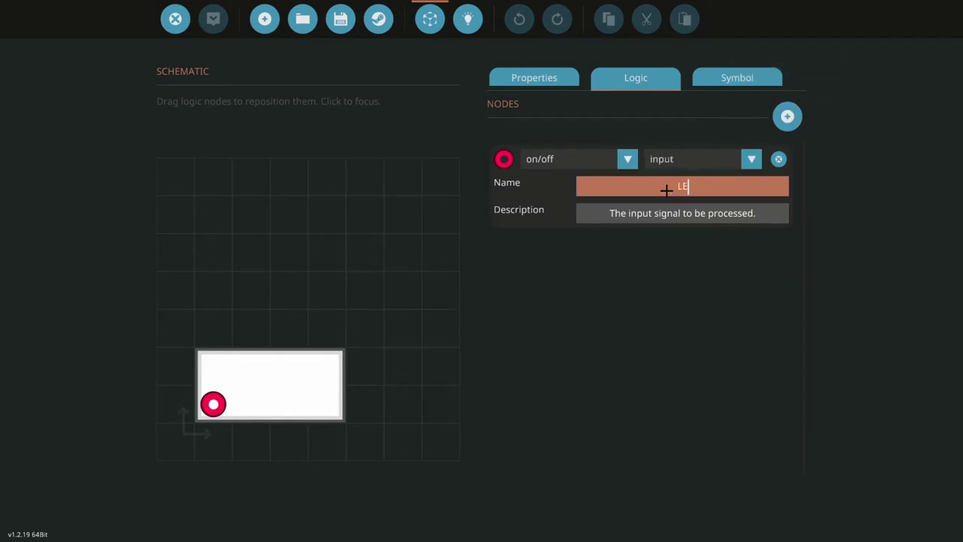
left_click(667, 190)
type("Left Gearbox")
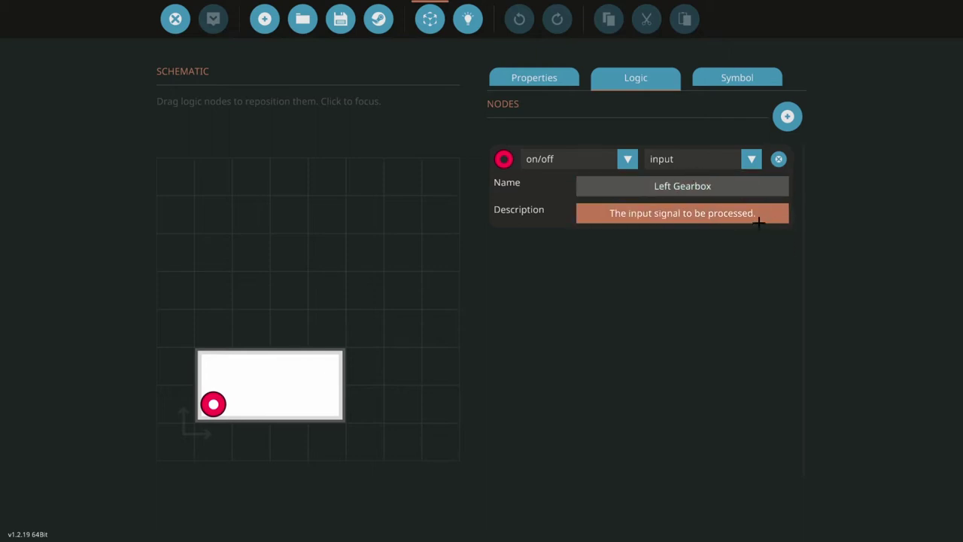
Step: Add a second on/off node named "Right Gearbox" and place it directly above the first node on the schematic
left_click(787, 115)
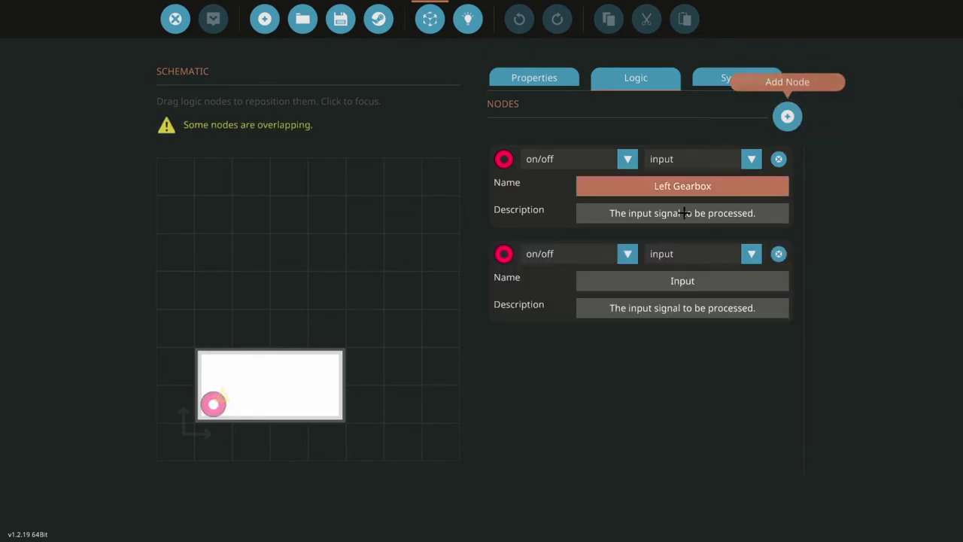
left_click_drag(231, 367, 219, 360)
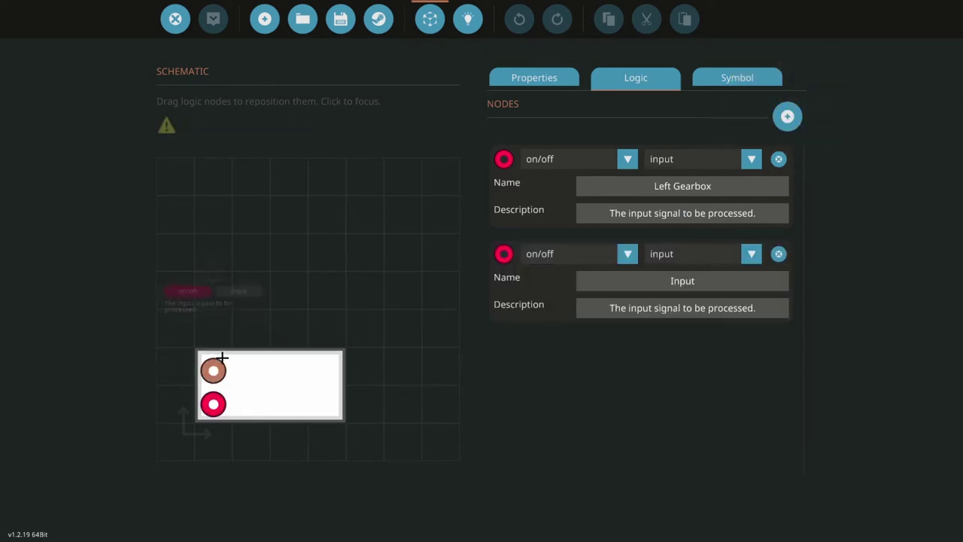
left_click(724, 254)
left_click(551, 253)
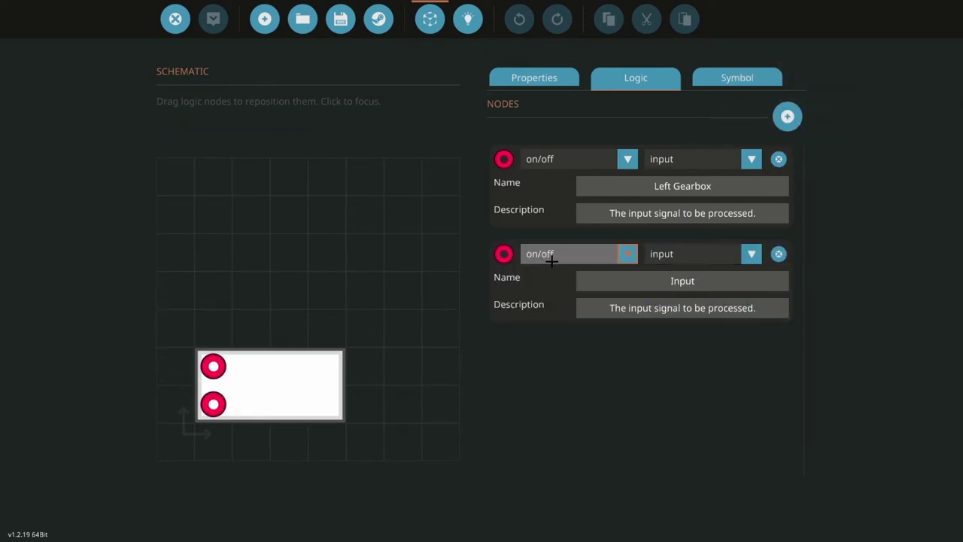
left_click(707, 281)
type("Righ")
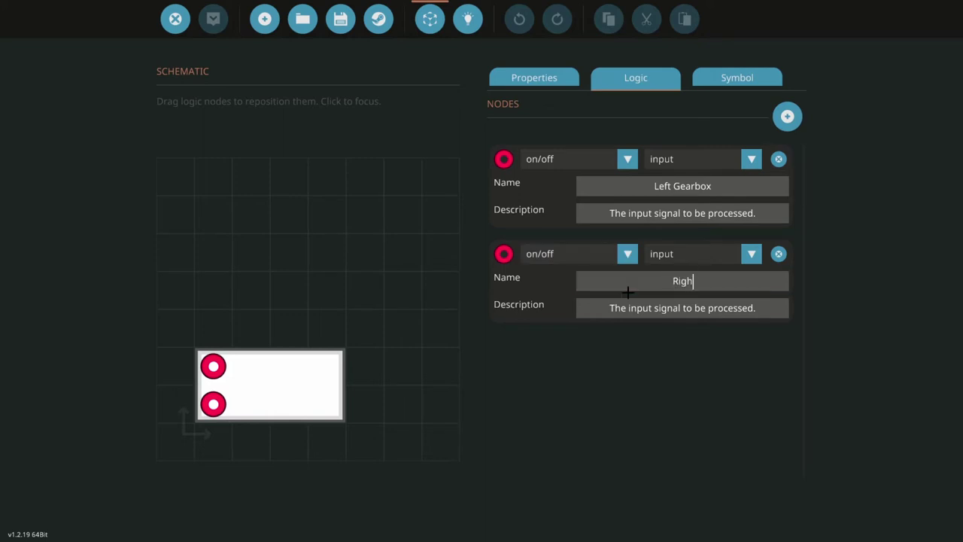
type("t Gearbox")
key("Return")
Step: Add a third logic node, set its type to number and name it "Left Clutch"
left_click(787, 116)
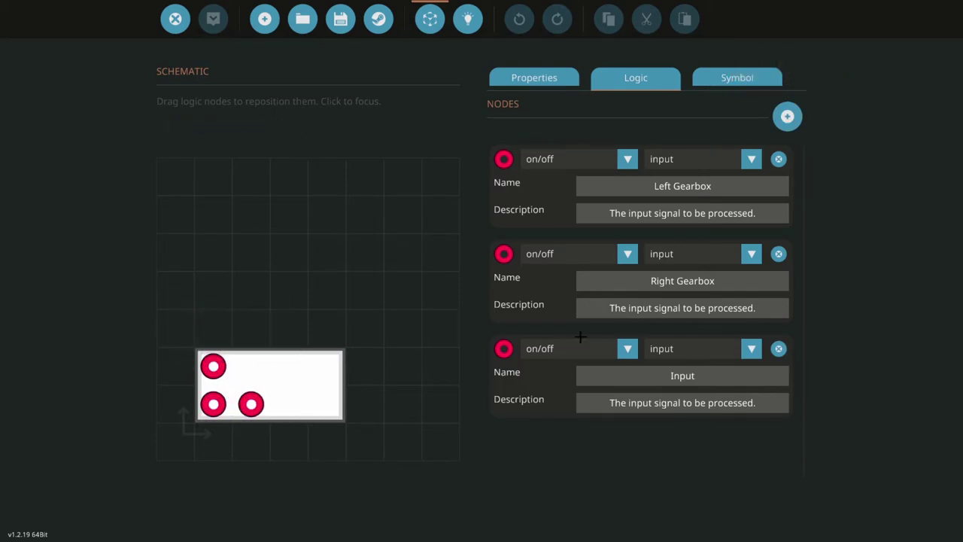
left_click(557, 350)
left_click(590, 380)
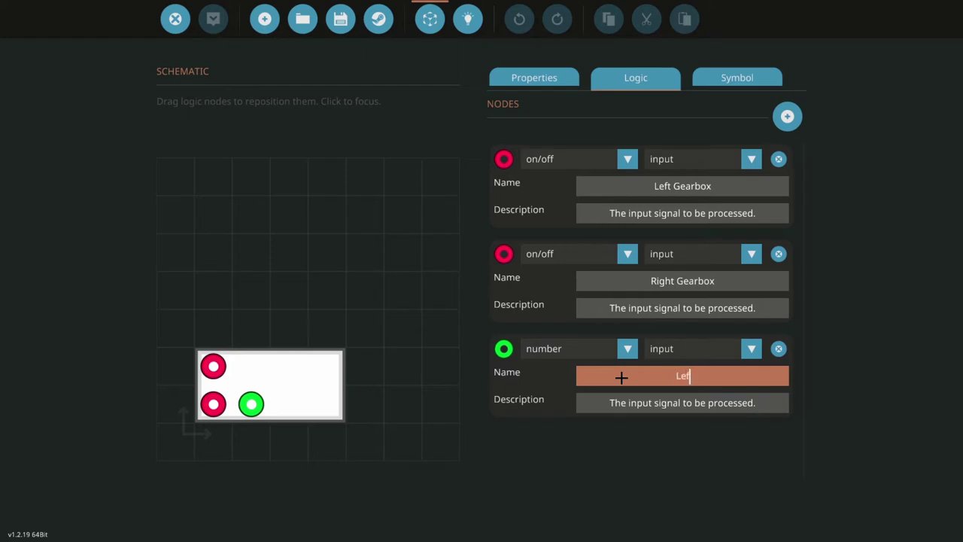
left_click(621, 378)
type("Left Clutch")
key("Return")
Step: Add a number node named "Right Clutch" and place it above the Left Clutch node on the schematic
left_click(787, 114)
left_click_drag(230, 404, 251, 365)
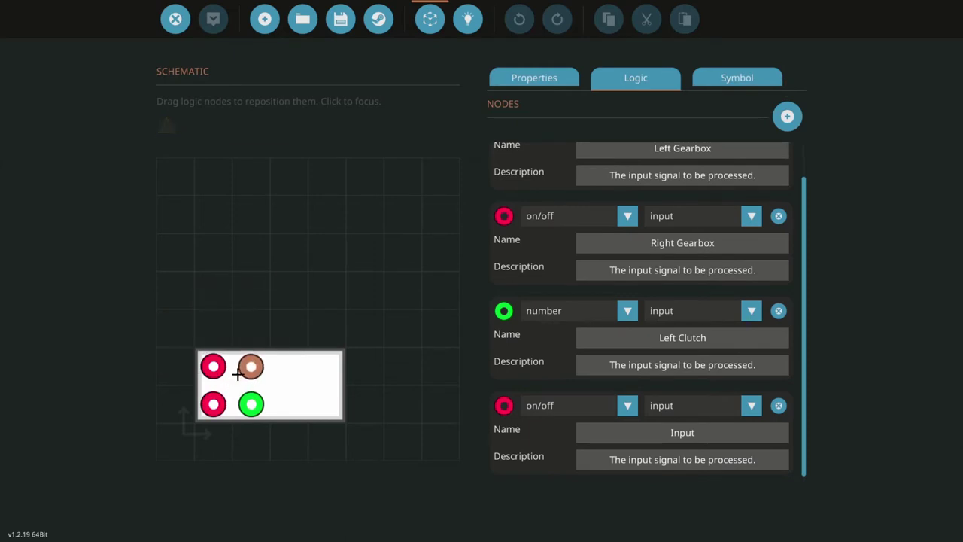
left_click(555, 406)
left_click(567, 444)
left_click(739, 430)
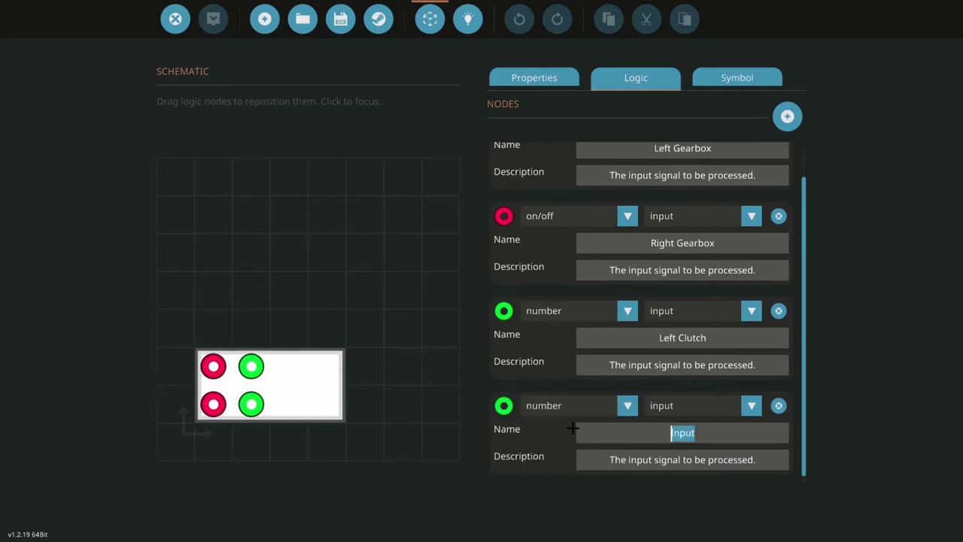
key("BackSpace")
key("BackSpace")
key("BackSpace")
key("BackSpace")
key("BackSpace")
type("Right Clutch")
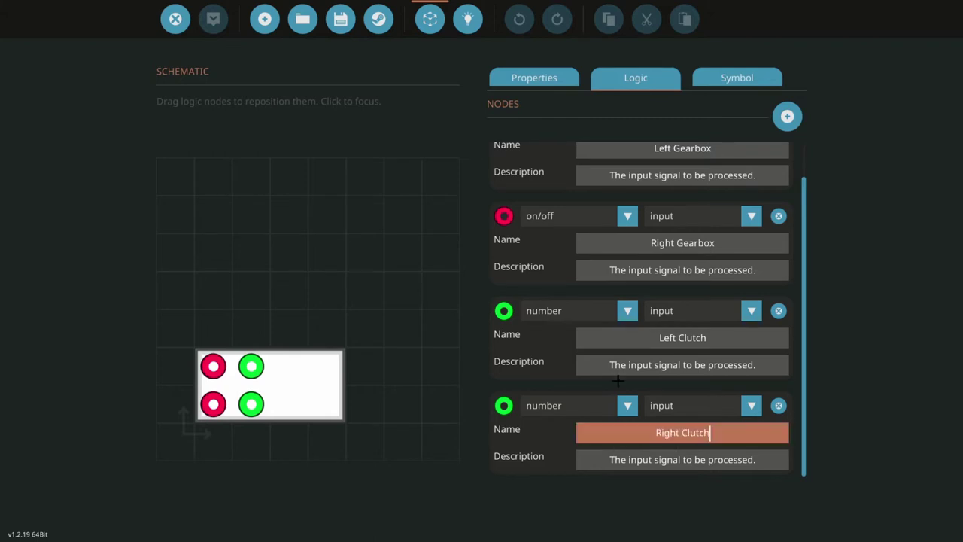
Step: Change the Left Gearbox and Right Gearbox nodes to outputs
scroll(617, 381, "up", 2)
left_click(710, 157)
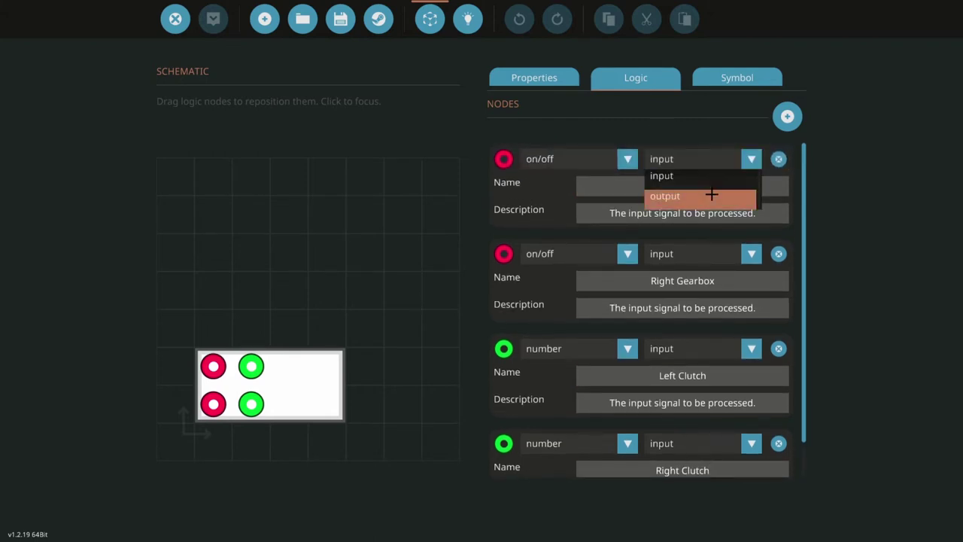
left_click(709, 194)
left_click(695, 254)
left_click(705, 295)
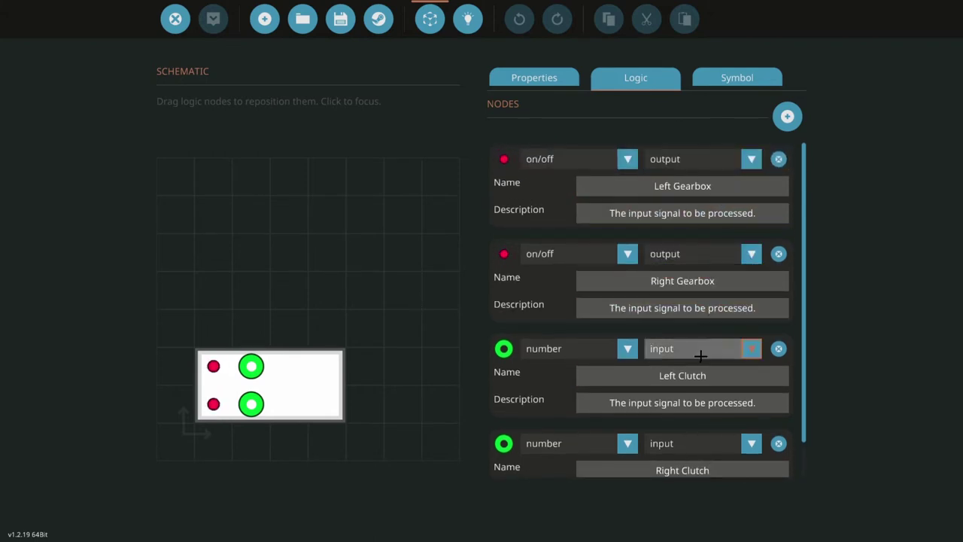
Step: Change the Left Clutch and Right Clutch nodes to outputs
left_click(698, 350)
left_click(703, 385)
scroll(696, 402, "down", 1)
left_click(693, 405)
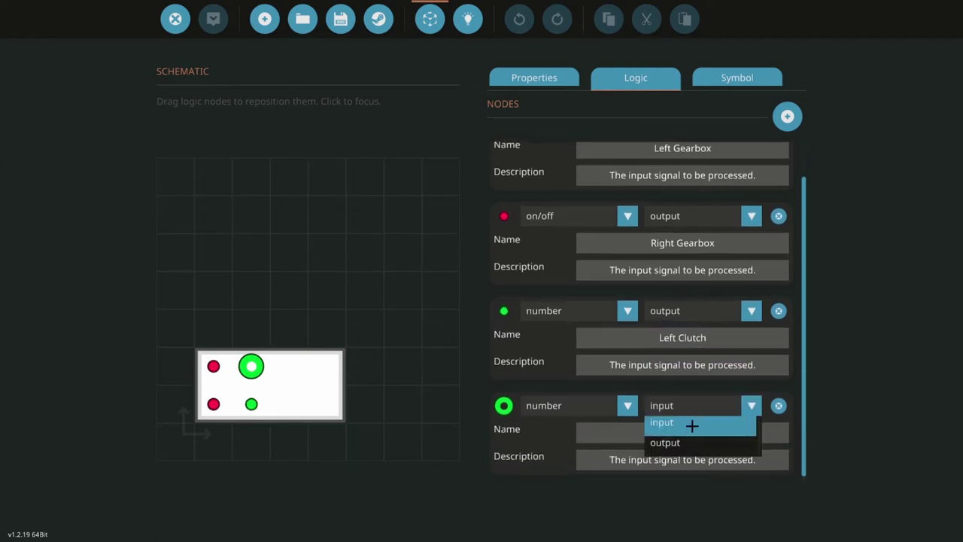
left_click(680, 440)
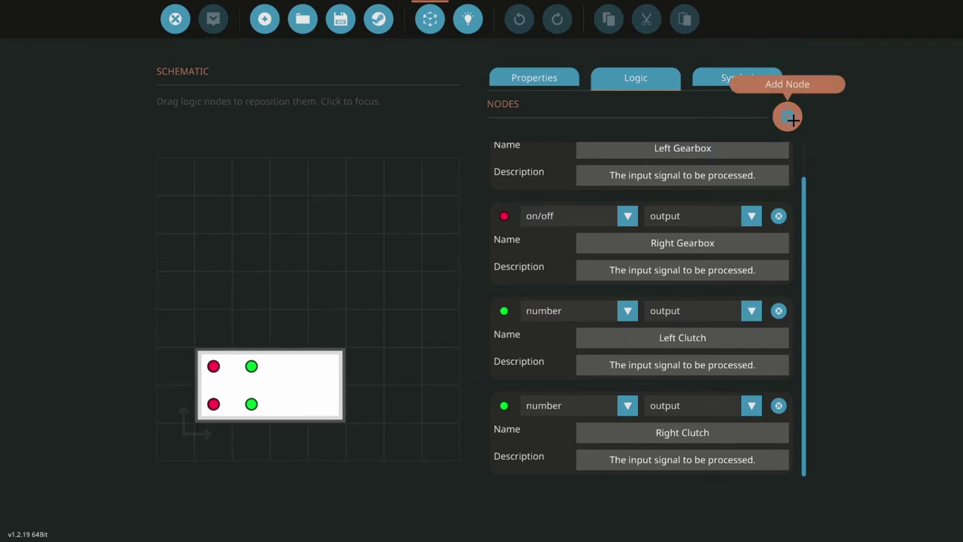
Step: Add a number output node named "Throttle" and place it beside the Left Clutch node on the schematic
left_click(787, 116)
left_click_drag(214, 404, 283, 400)
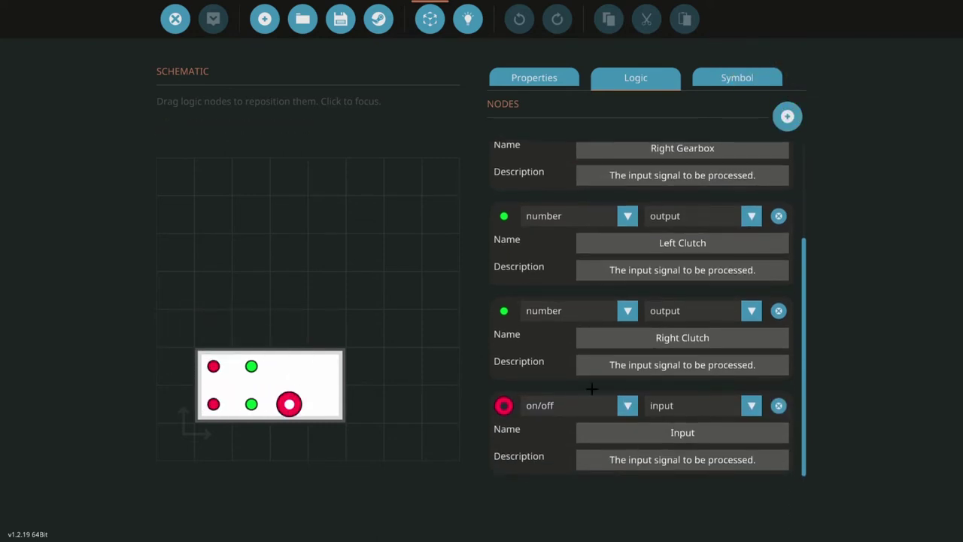
left_click(602, 406)
left_click(624, 443)
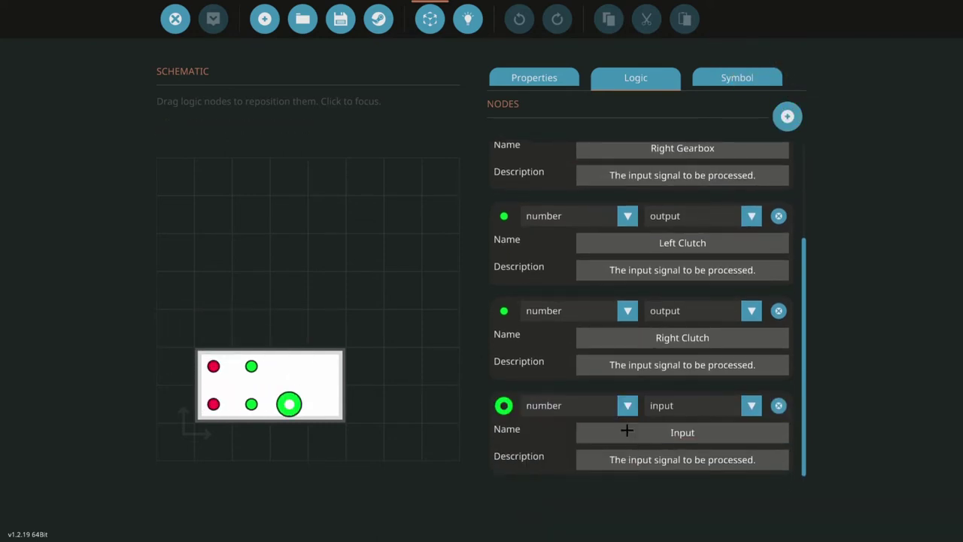
left_click(698, 406)
left_click(701, 441)
left_click_drag(725, 428, 597, 432)
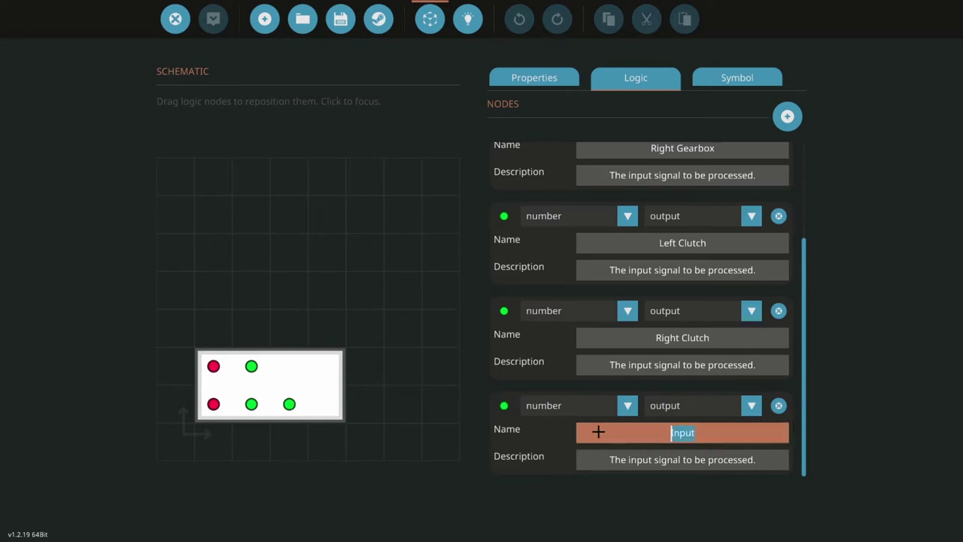
type("Throttle")
mouse_move(288, 406)
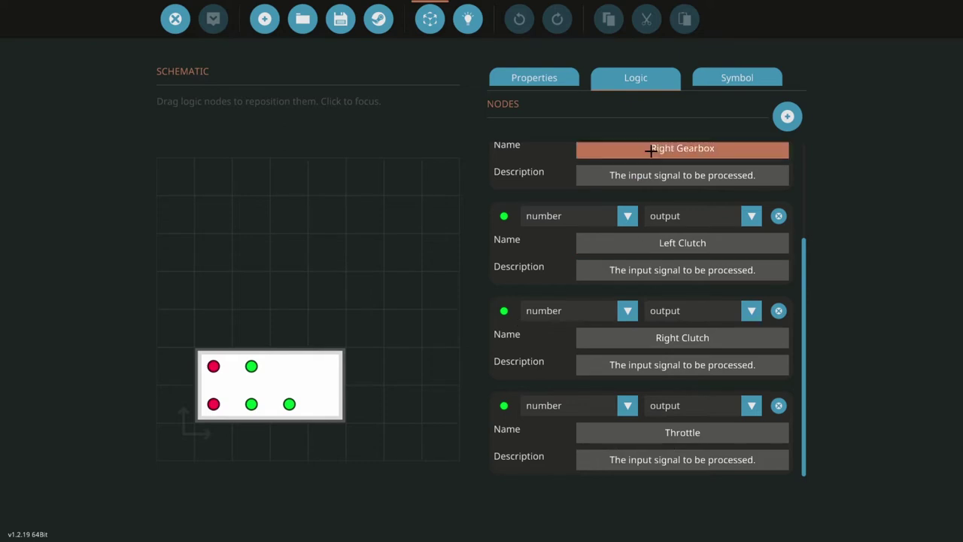
Step: Add a number input node named "W/S" and place it in the upper corner of the schematic, at the end away from the gearbox nodes
left_click(786, 115)
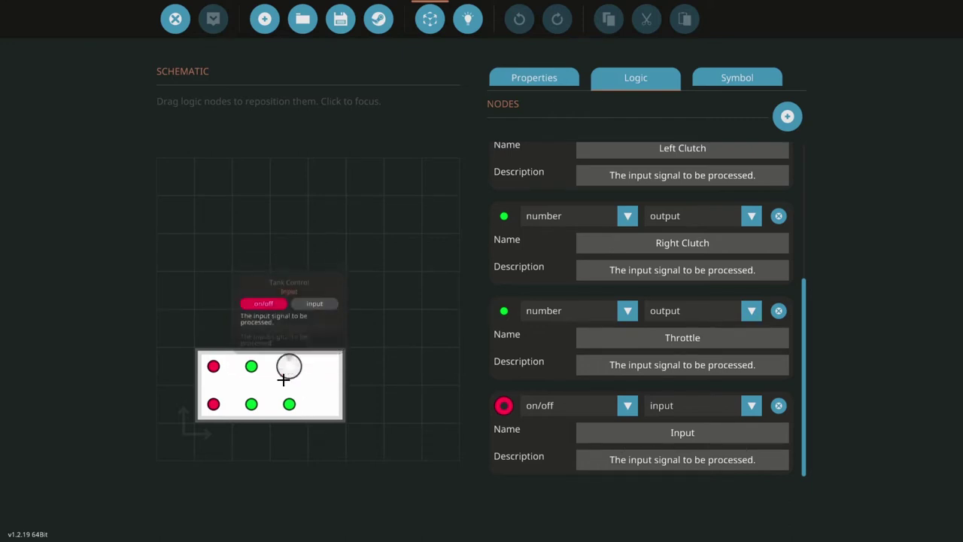
left_click_drag(289, 366, 304, 377)
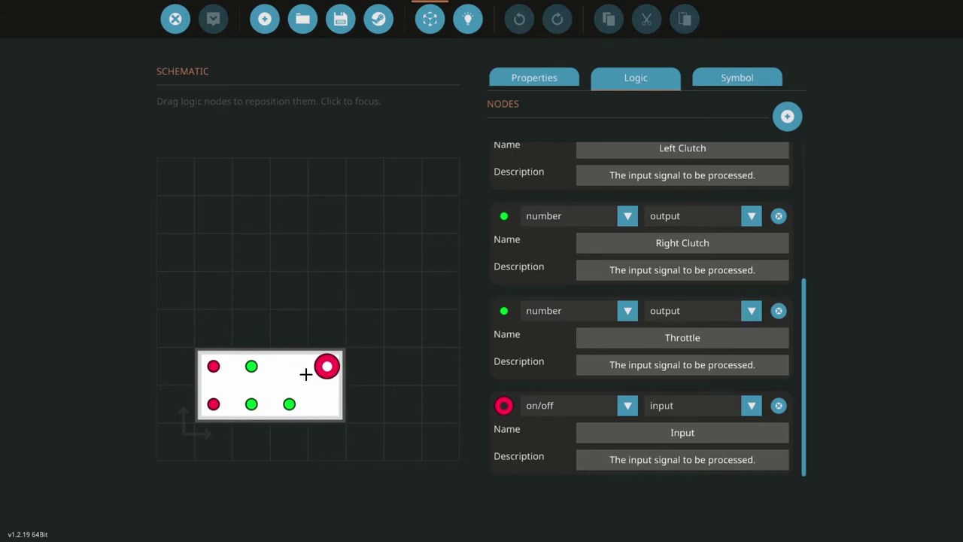
left_click(570, 407)
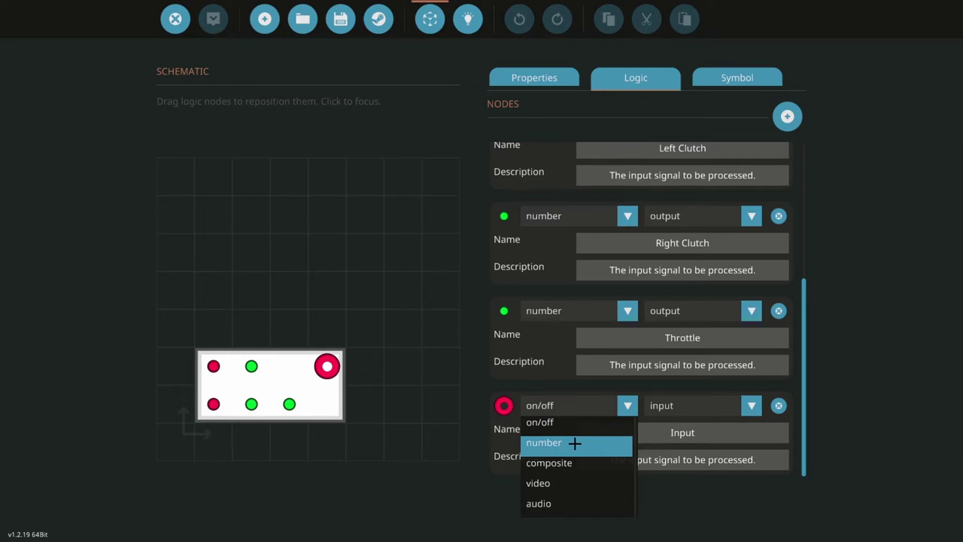
left_click(575, 444)
left_click(698, 434)
left_click_drag(699, 434, 607, 436)
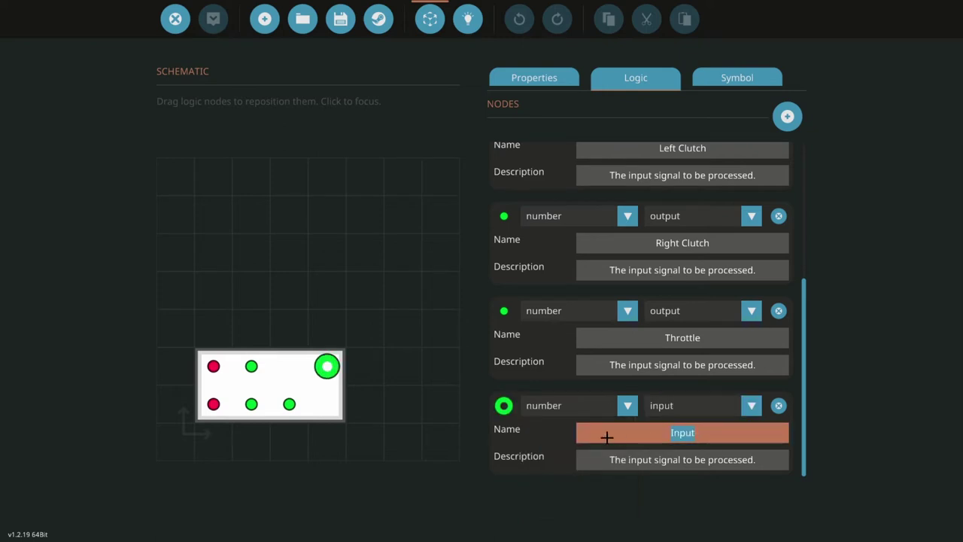
type("W/S")
key("Return")
Step: Add a number input node named "A/D" and place it directly below the W/S node on the schematic
left_click(786, 116)
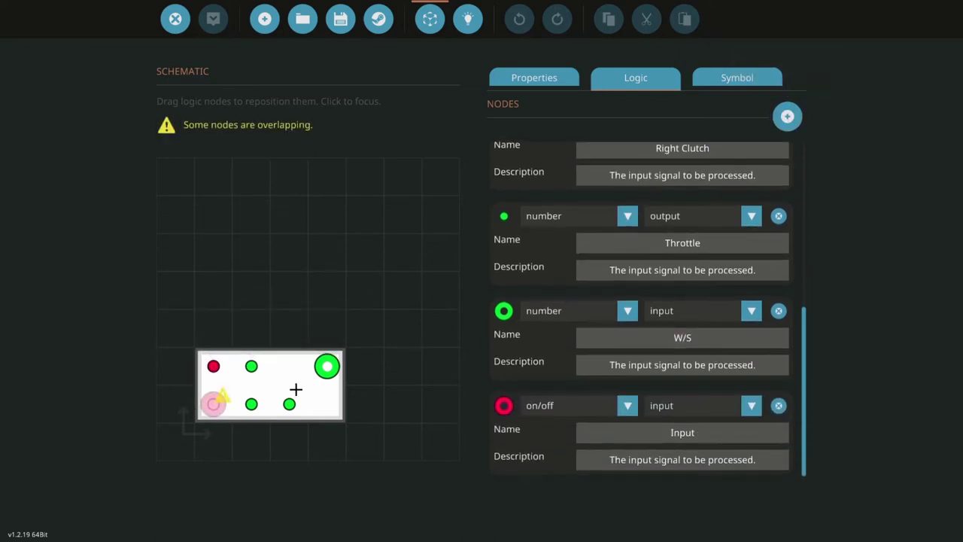
left_click_drag(213, 404, 327, 404)
left_click(580, 407)
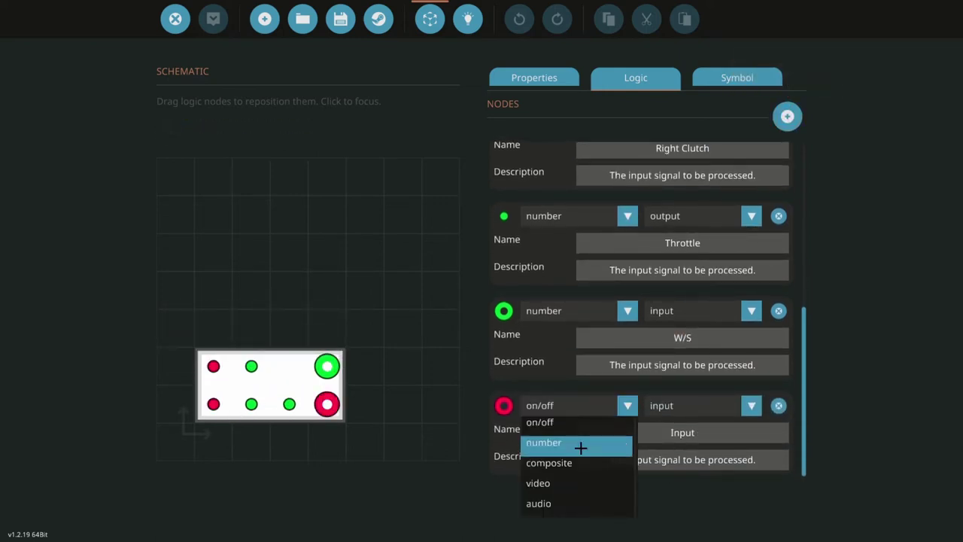
left_click(580, 446)
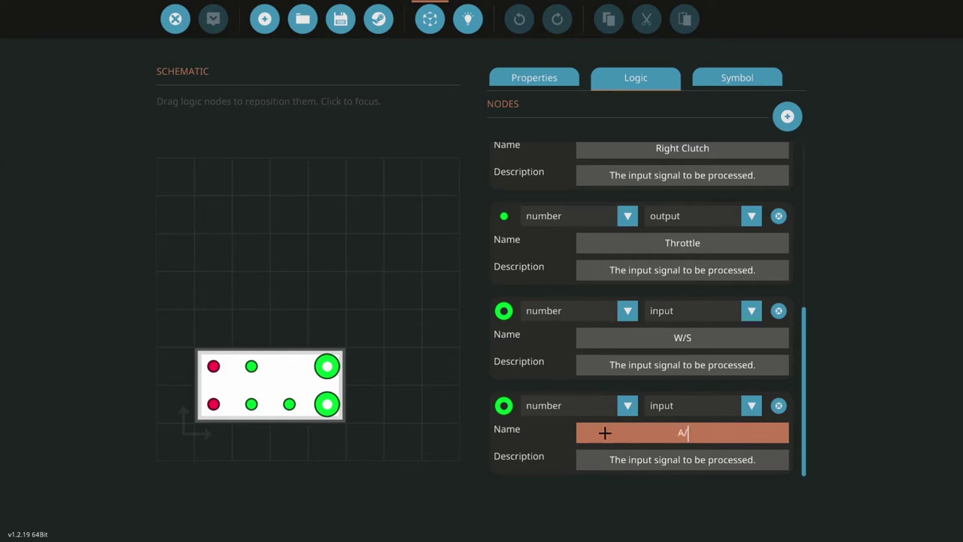
left_click(377, 316)
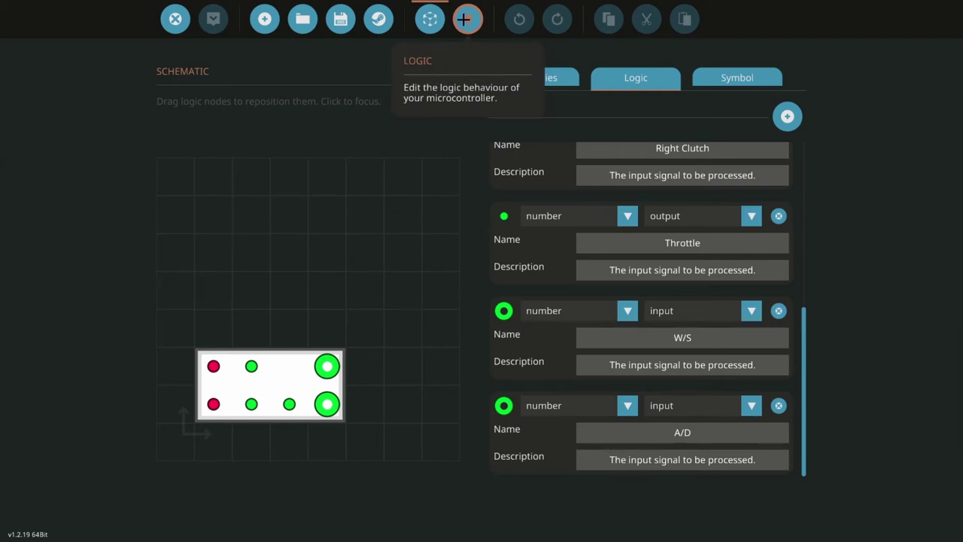
Step: Open the microcontroller's logic editor and separate the W/S and A/D input nodes from the stacked nodes
left_click(464, 19)
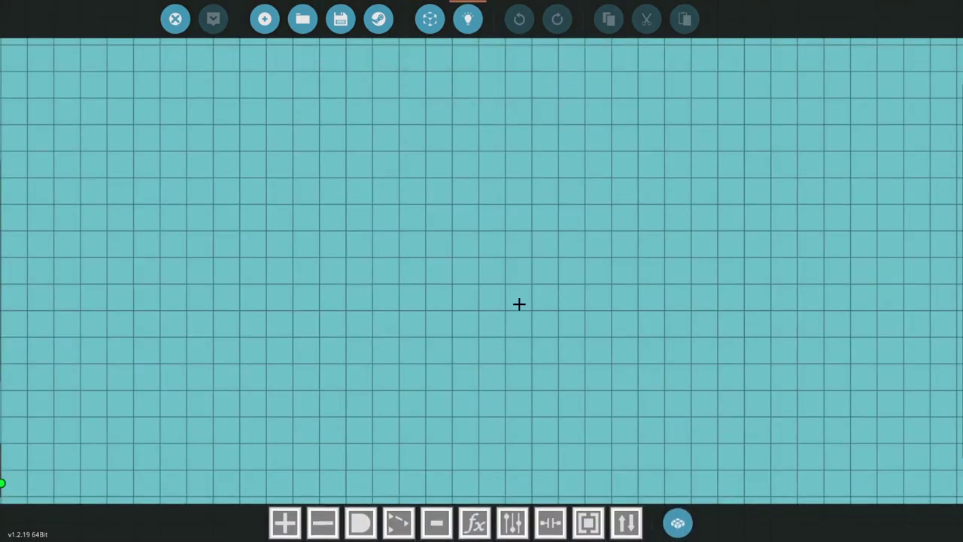
scroll(504, 312, "down", 5)
left_click_drag(466, 331, 766, 198)
scroll(645, 243, "up", 3)
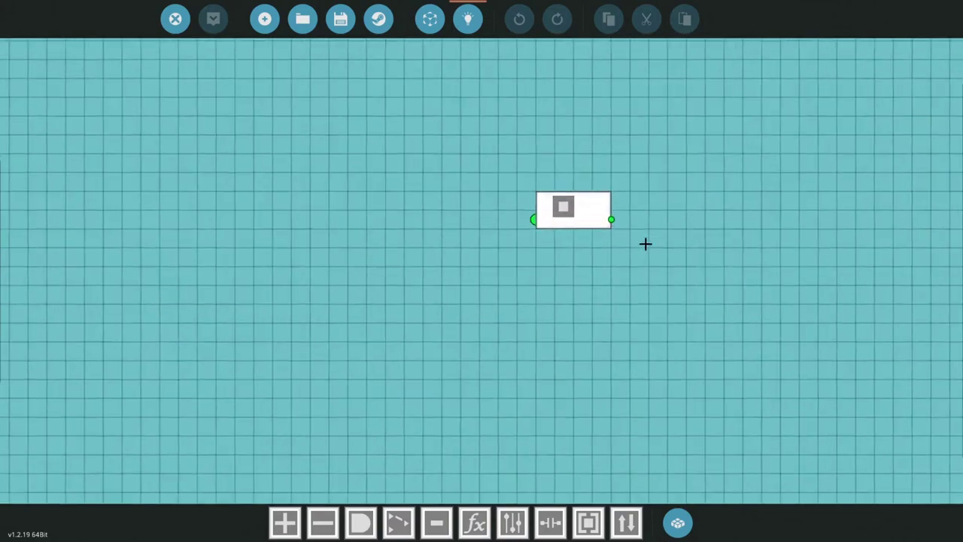
scroll(645, 243, "up", 3)
left_click_drag(578, 204, 185, 163)
scroll(497, 267, "down", 3)
Step: Arrange the gearbox, clutch and Throttle outputs in one column and move the column well away from the W/S and A/D inputs
left_click_drag(535, 240, 634, 416)
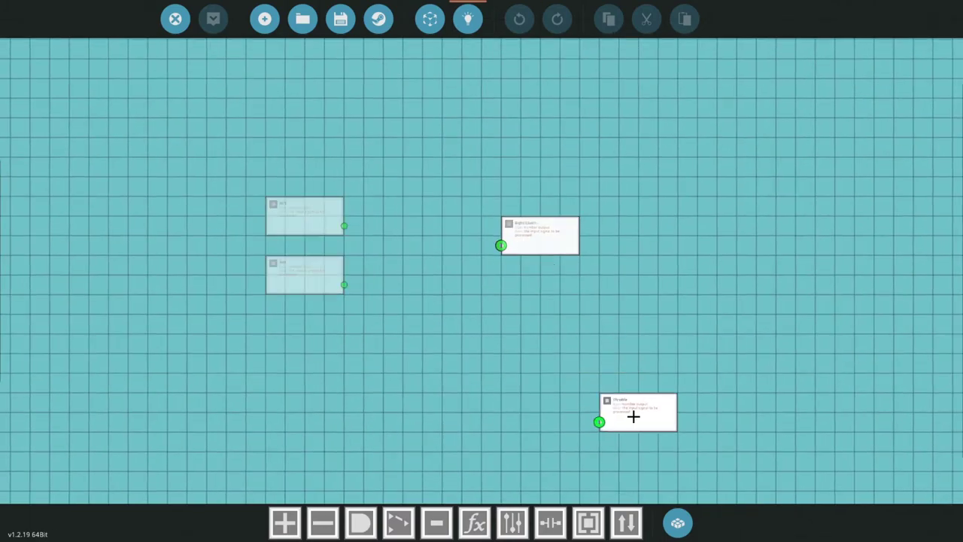
left_click_drag(559, 252, 644, 241)
left_click_drag(517, 238, 616, 179)
left_click_drag(490, 78, 877, 494)
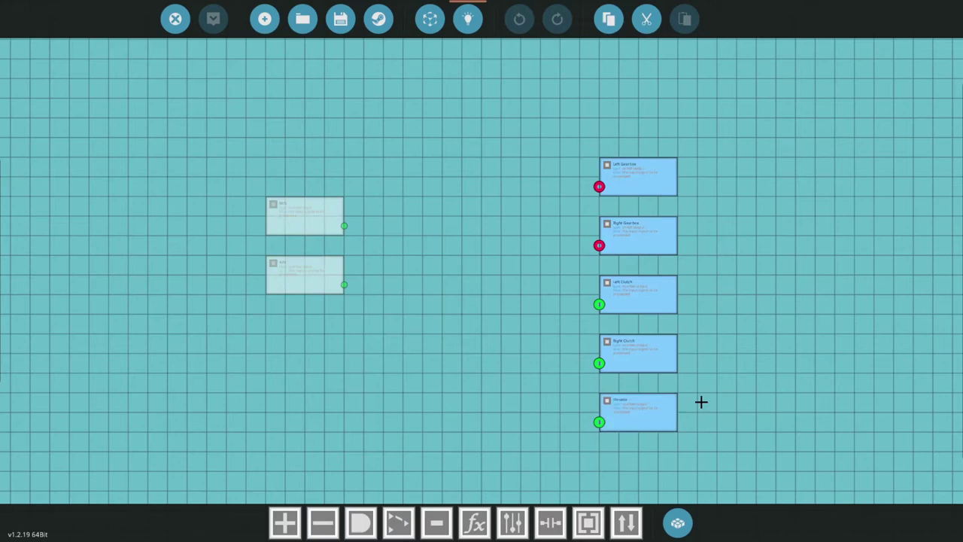
left_click_drag(639, 410, 953, 351)
left_click(589, 310)
left_click_drag(584, 308, 500, 320)
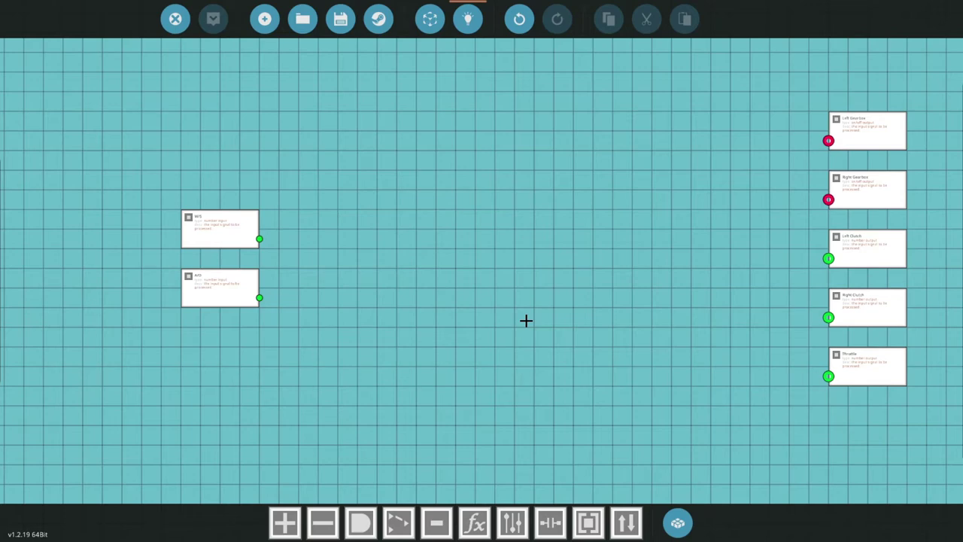
Step: Place an Add gate beside the W/S and A/D inputs and a Subtract gate directly below it
left_click_drag(471, 377, 597, 404)
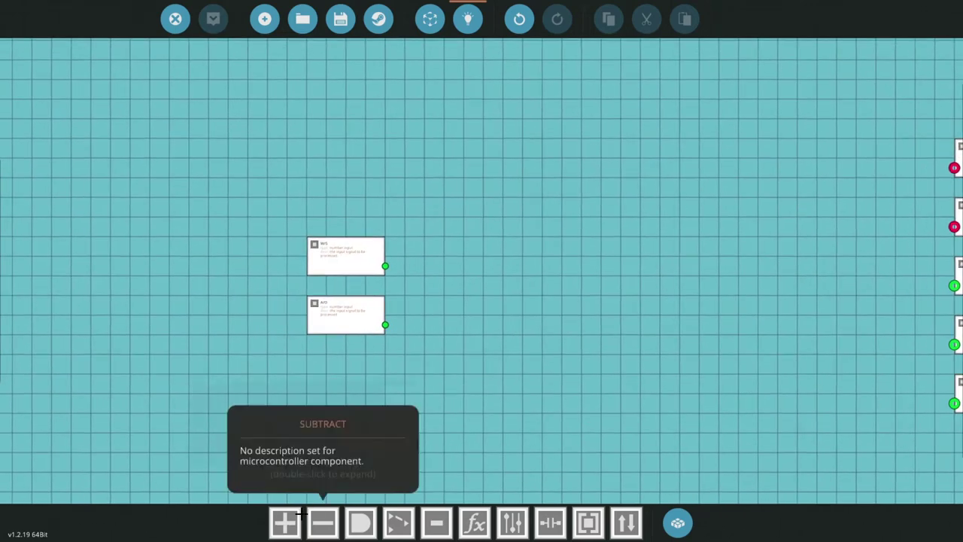
left_click_drag(301, 515, 419, 286)
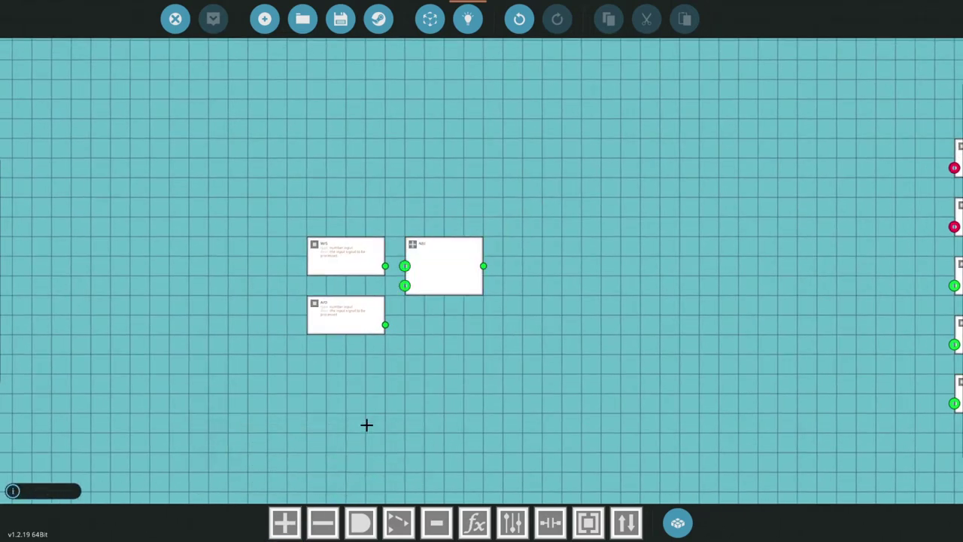
left_click_drag(322, 511, 401, 361)
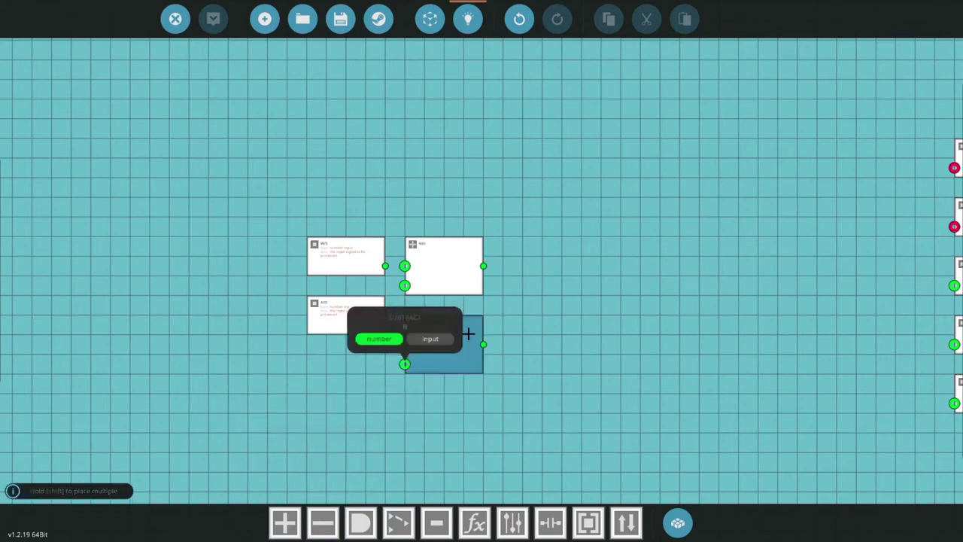
left_click_drag(596, 300, 649, 284)
scroll(649, 284, "up", 3)
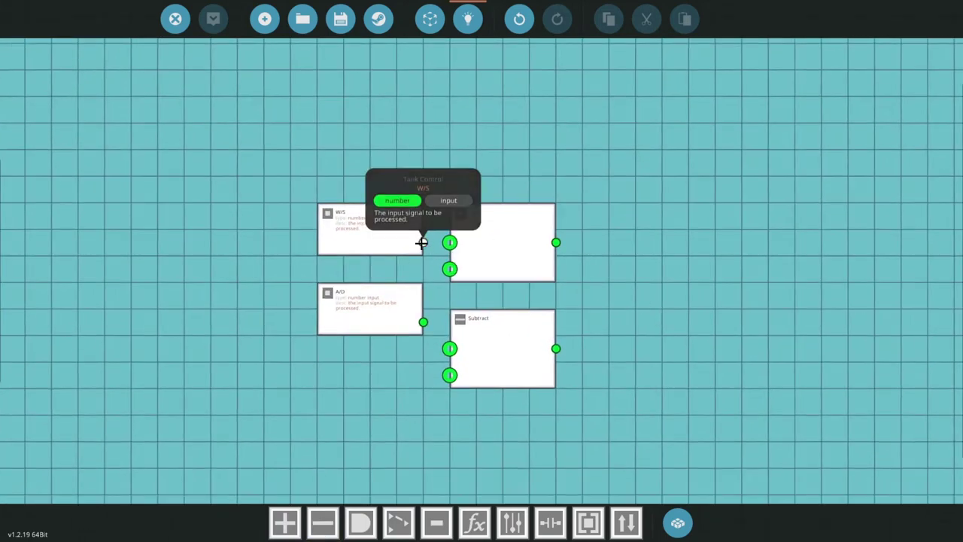
Step: Connect W/S to the first input and A/D to the second input of both the Add and Subtract gates
left_click_drag(431, 244, 450, 269)
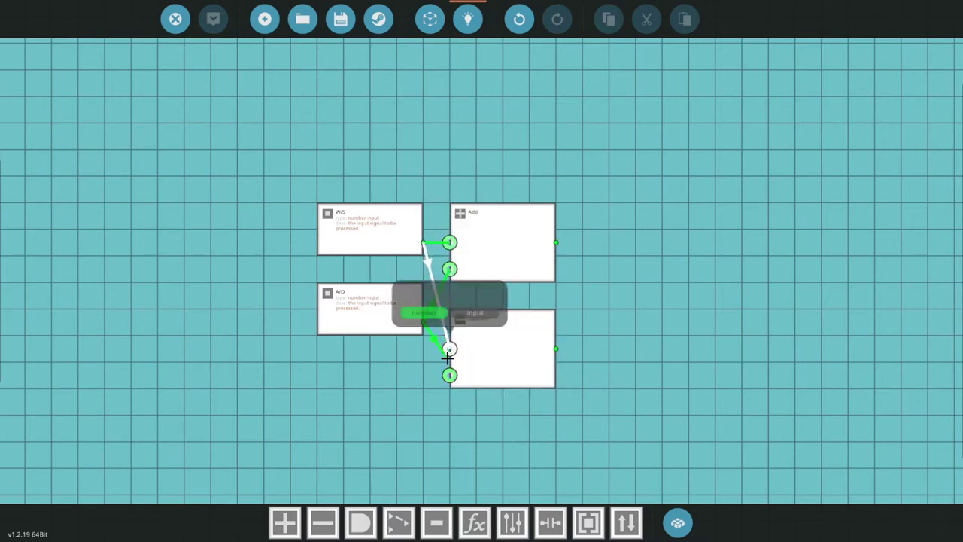
left_click_drag(448, 374, 402, 323)
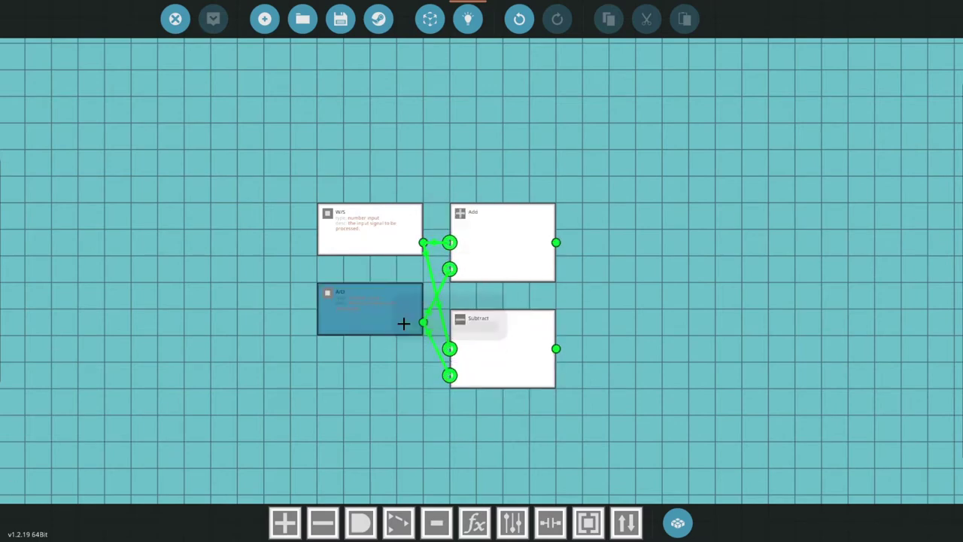
scroll(610, 323, "up", 2)
scroll(611, 324, "up", 1)
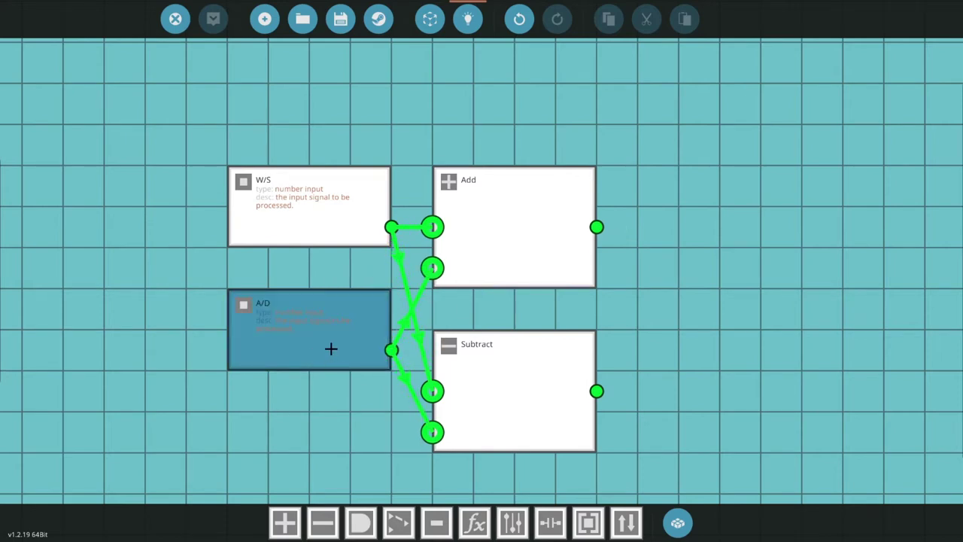
left_click_drag(399, 343, 425, 276)
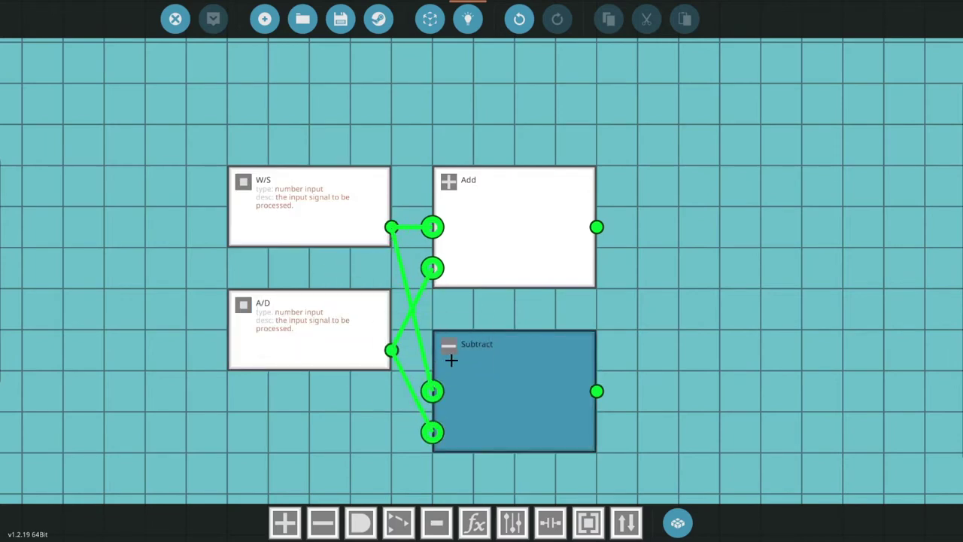
left_click_drag(603, 392, 903, 378)
left_click_drag(688, 336, 506, 311)
scroll(582, 269, "down", 4)
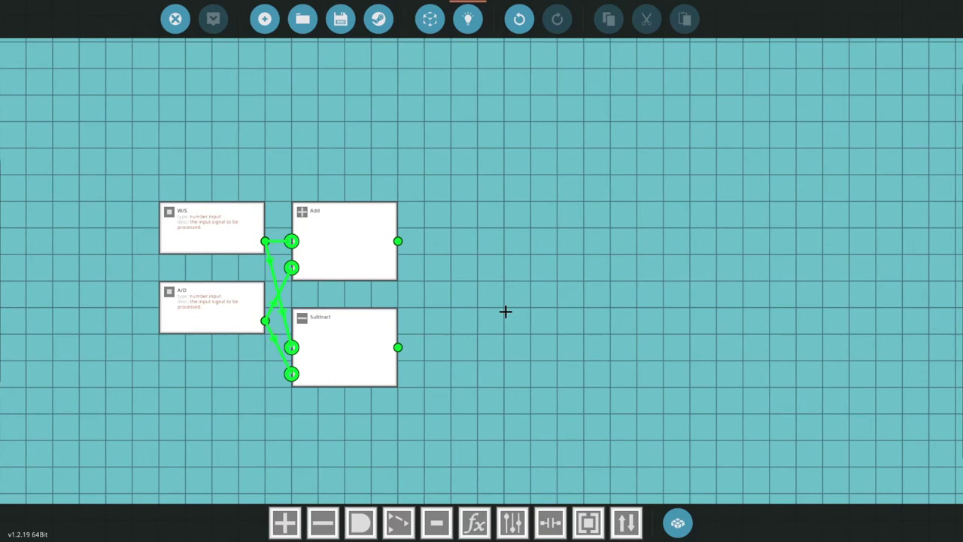
left_click_drag(504, 322, 640, 303)
scroll(379, 436, "up", 3)
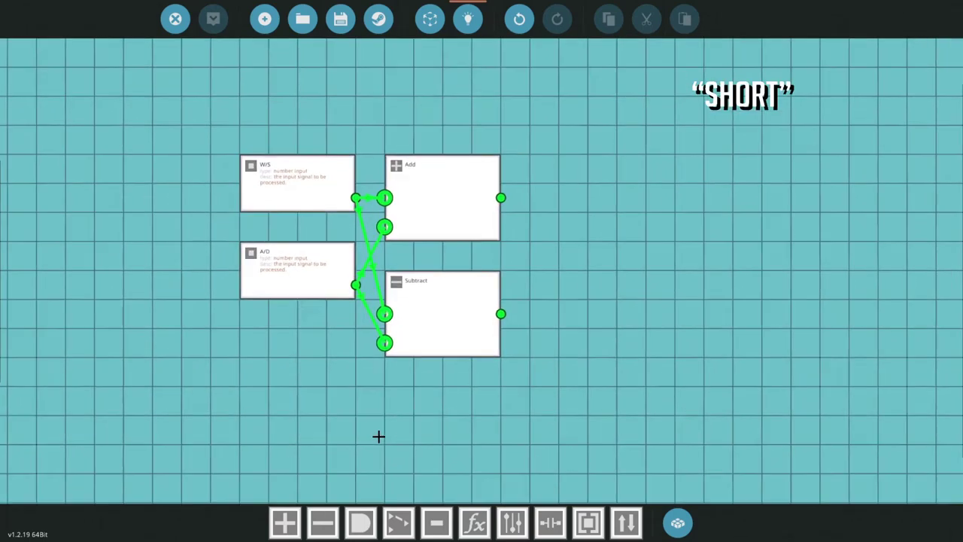
left_click_drag(368, 432, 368, 402)
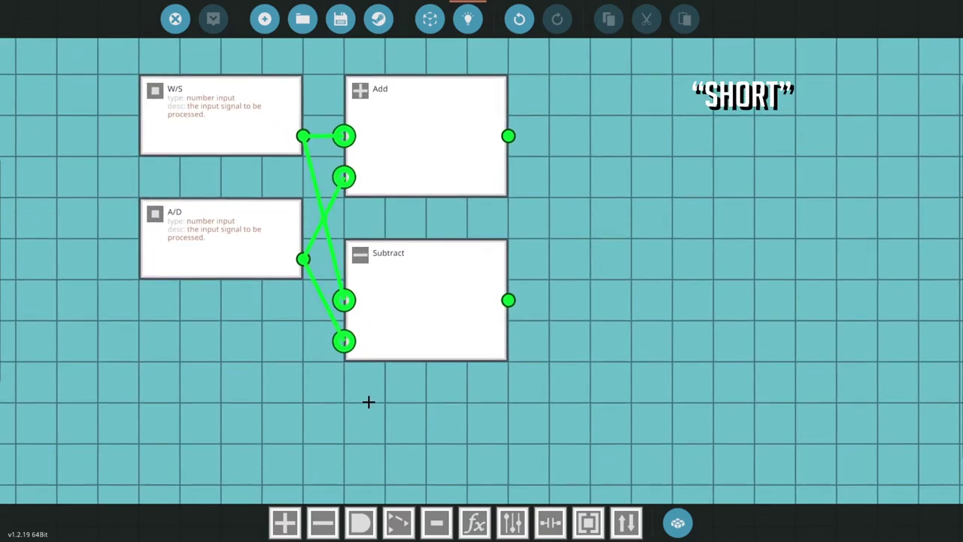
Step: Search the logic gates for "abs" and place one Abs gate beside the Add gate and another beside the Subtract gate
left_click_drag(610, 421, 578, 440)
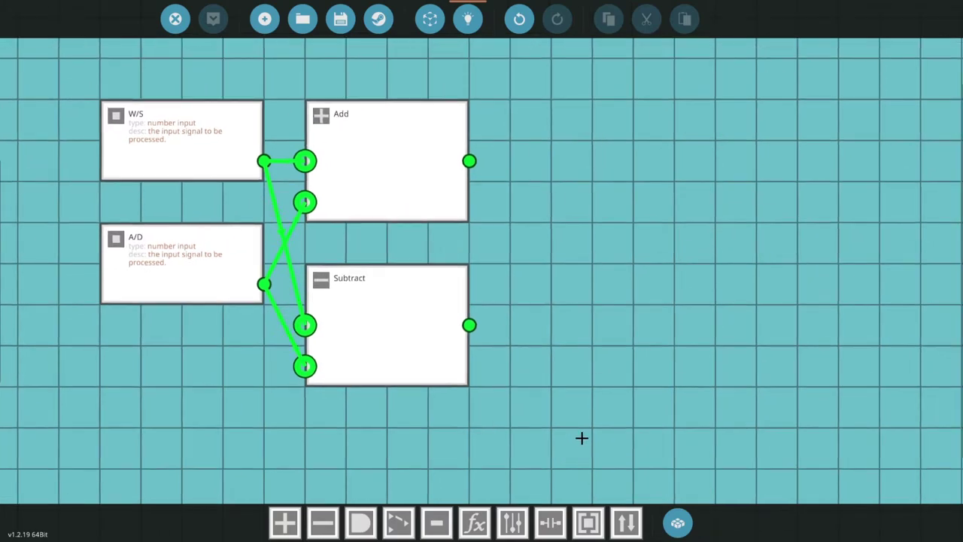
key("Tab")
type("abs")
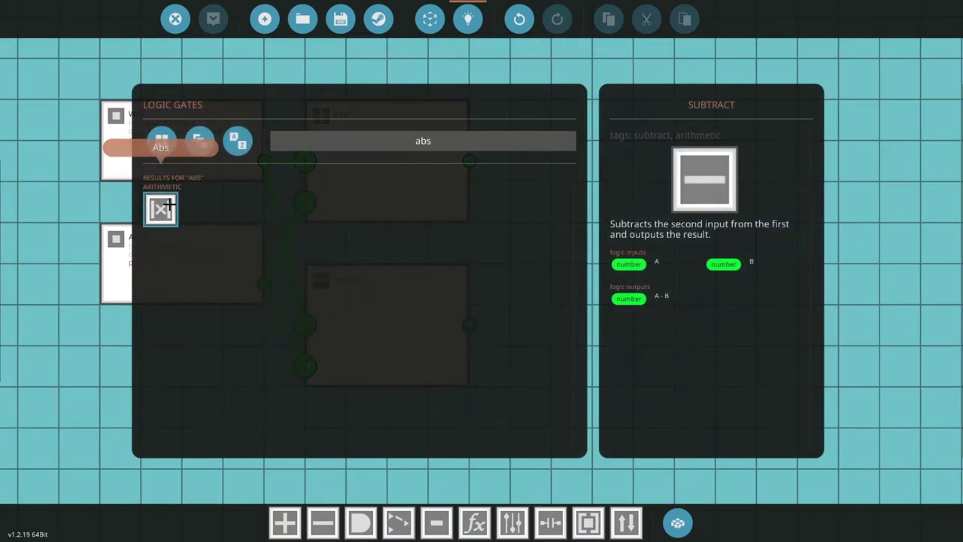
left_click(161, 209)
left_click(522, 153)
left_click(514, 320)
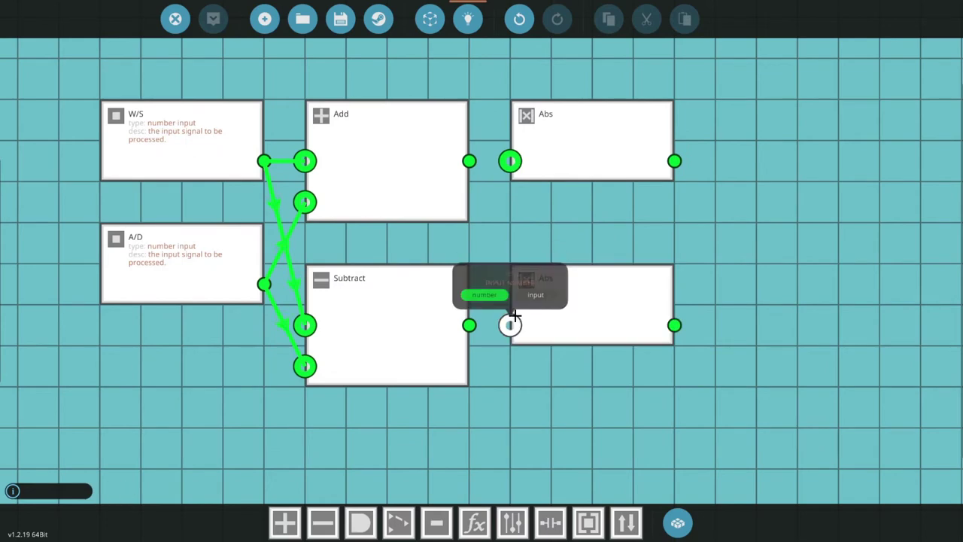
Step: Connect the Subtract and Add outputs to the inputs of their neighbouring Abs gates
left_click_drag(470, 324, 509, 322)
left_click_drag(502, 162, 472, 165)
left_click_drag(530, 242, 458, 232)
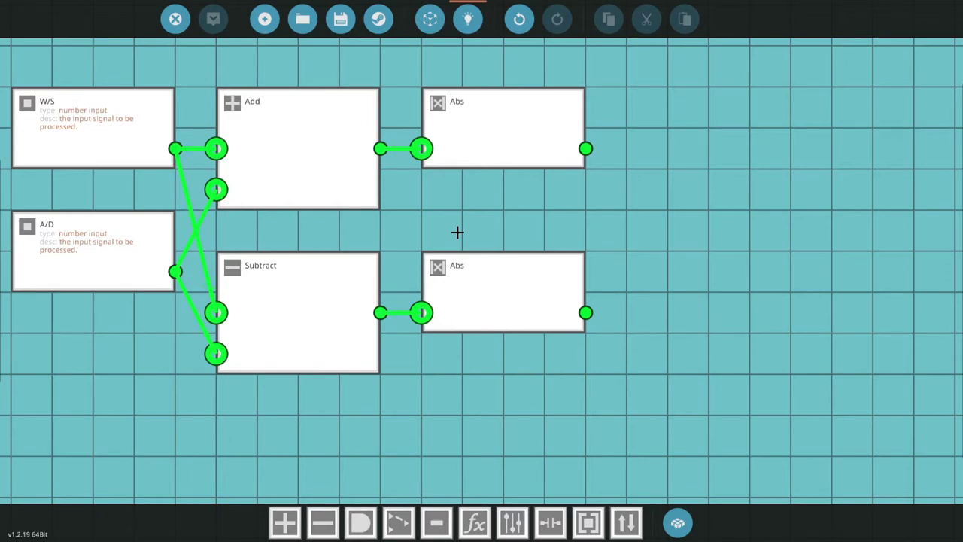
scroll(576, 239, "down", 5)
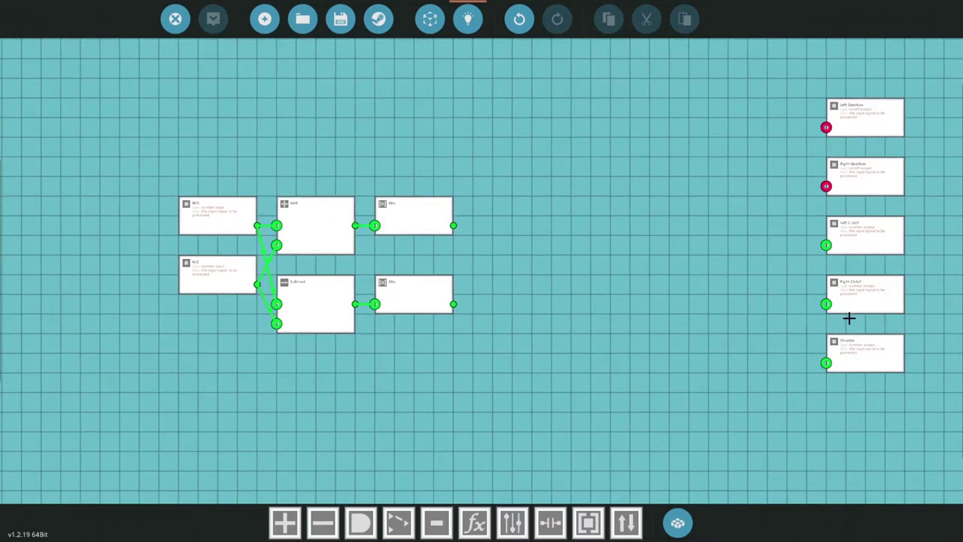
Step: Move the Left Clutch and Right Clutch outputs beside the two Abs gates and connect each Abs output to its clutch
left_click_drag(940, 336, 752, 167)
left_click_drag(865, 235, 456, 225)
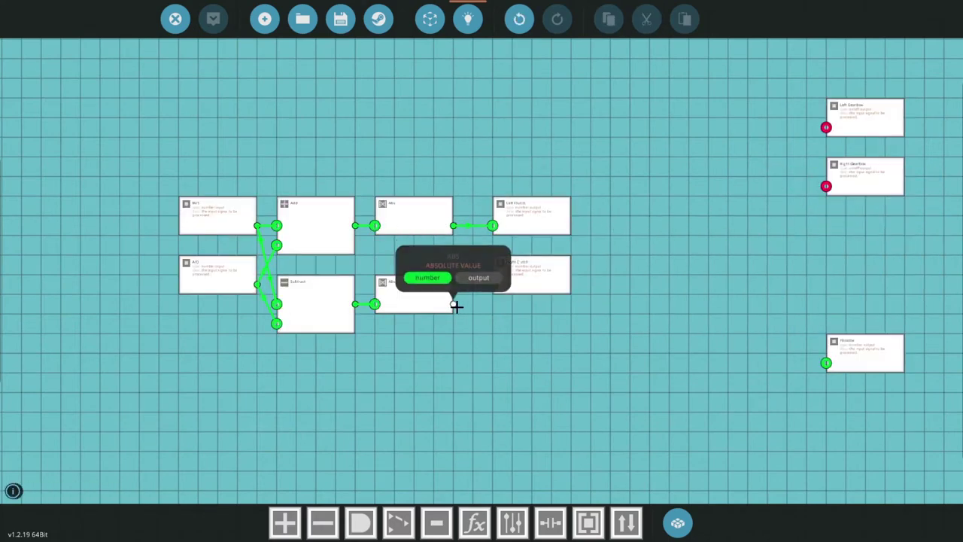
left_click_drag(454, 303, 496, 294)
left_click_drag(524, 216, 504, 215)
left_click_drag(394, 268, 462, 260)
scroll(458, 248, "up", 5)
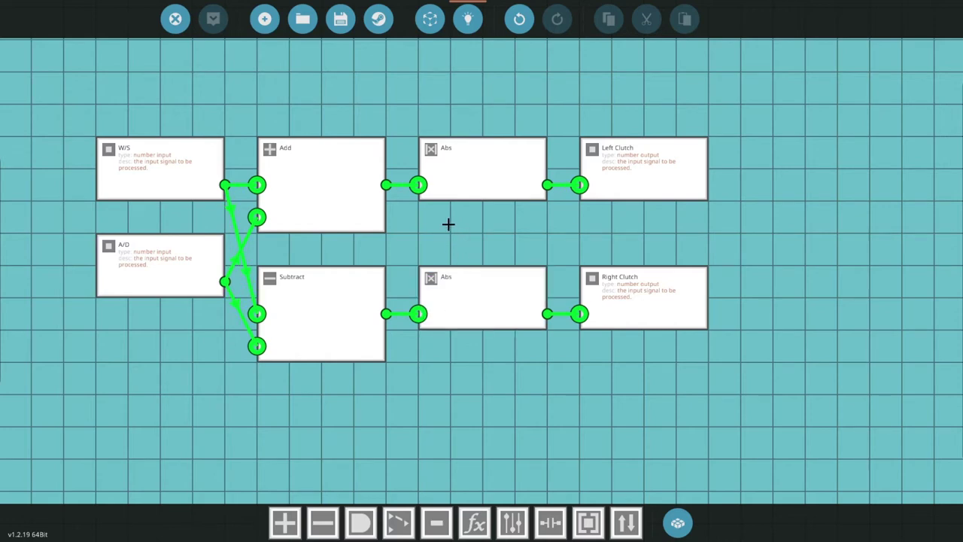
left_click_drag(448, 223, 495, 222)
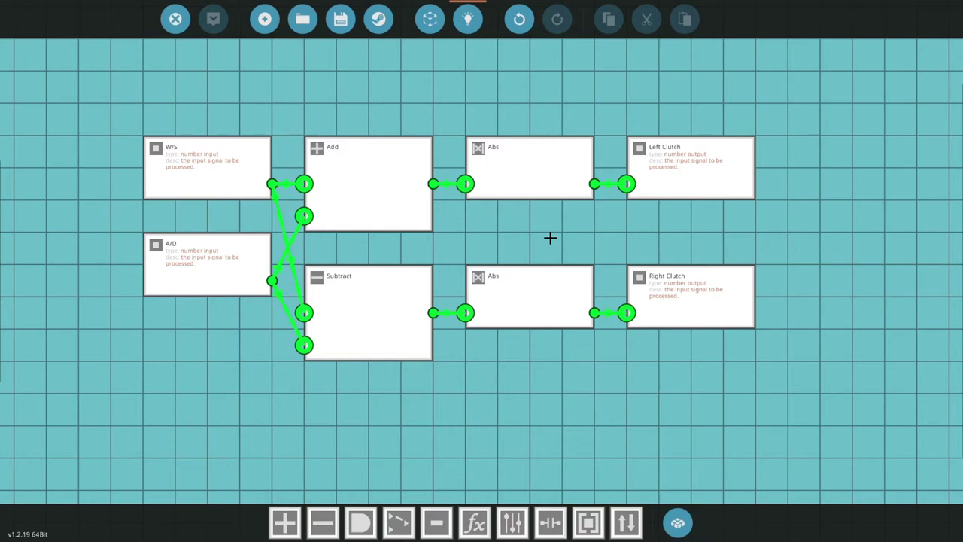
Step: Place a third Abs gate below the Subtract gate and connect the A/D input to it
key("space")
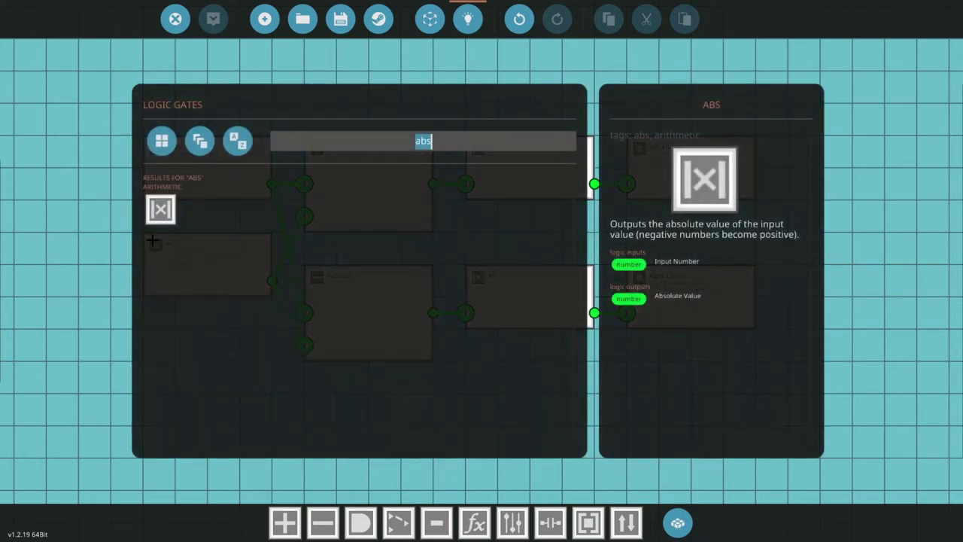
left_click_drag(162, 213, 322, 434)
left_click_drag(269, 281, 302, 423)
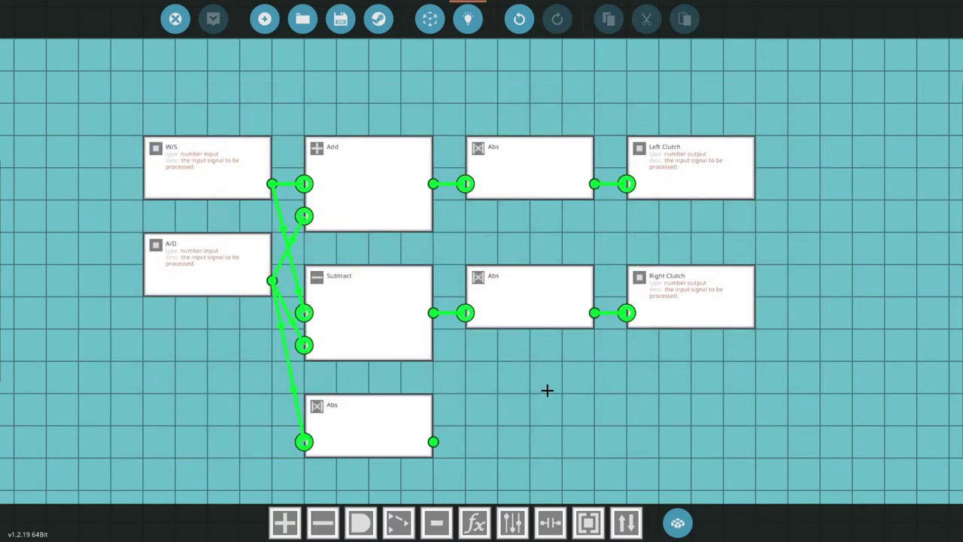
left_click_drag(538, 397, 565, 306)
left_click(510, 340)
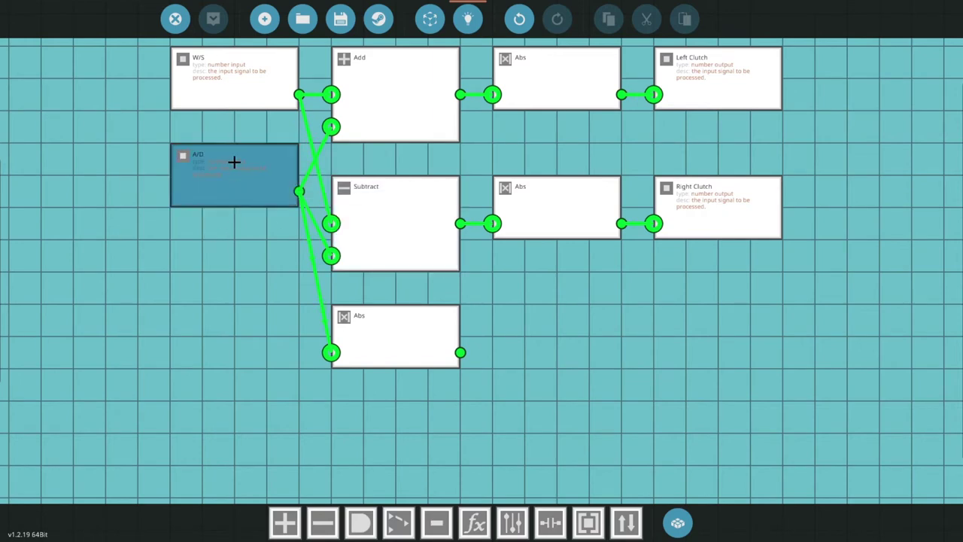
left_click(193, 189)
left_click_drag(458, 351, 607, 330)
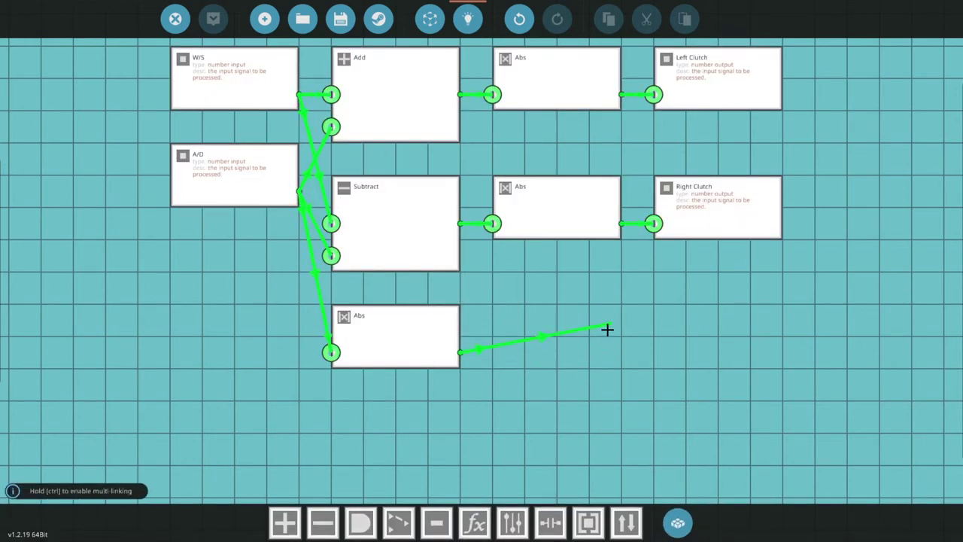
left_click(576, 359)
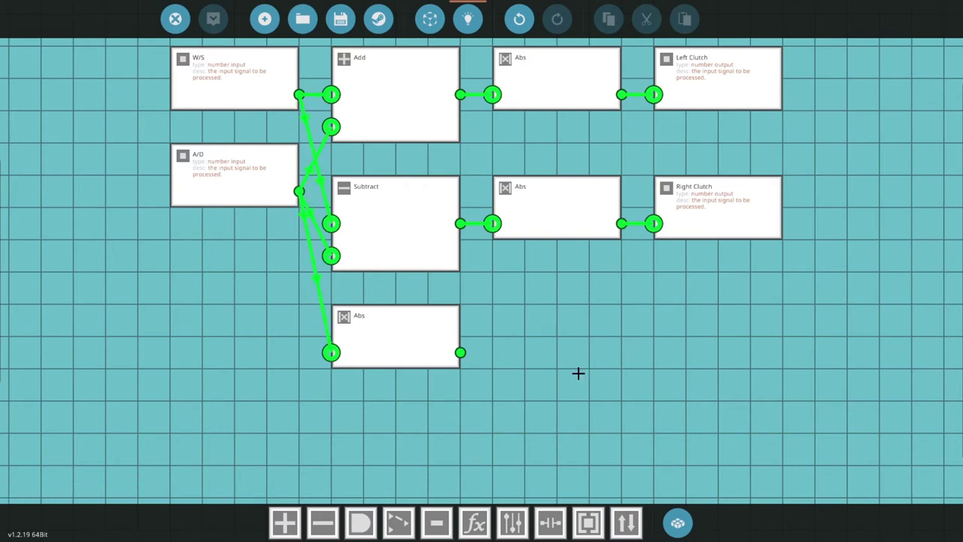
Step: Search the logic gates for "mult", place a Multiply gate beside the lowest Abs gate and connect that Abs output to its first input
key("Tab")
key("BackSpace")
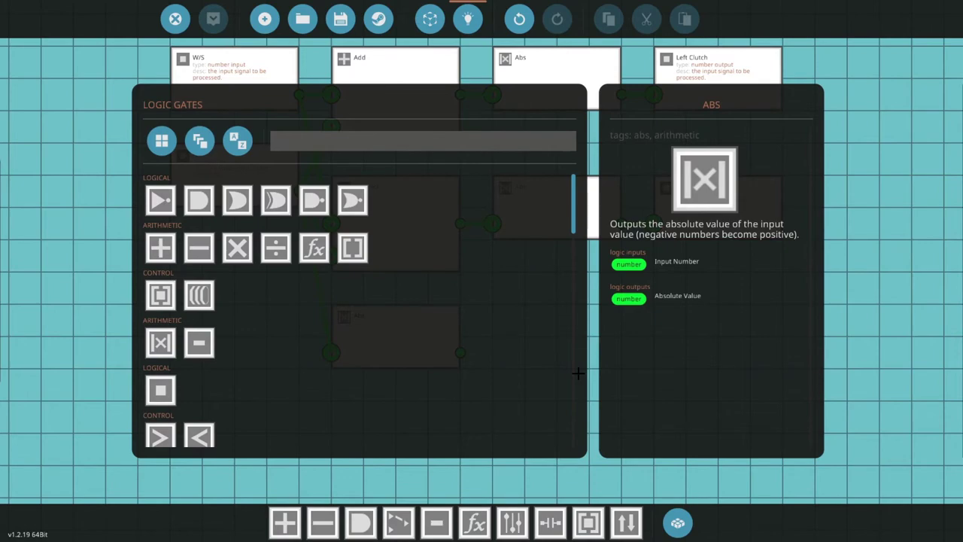
type("mult")
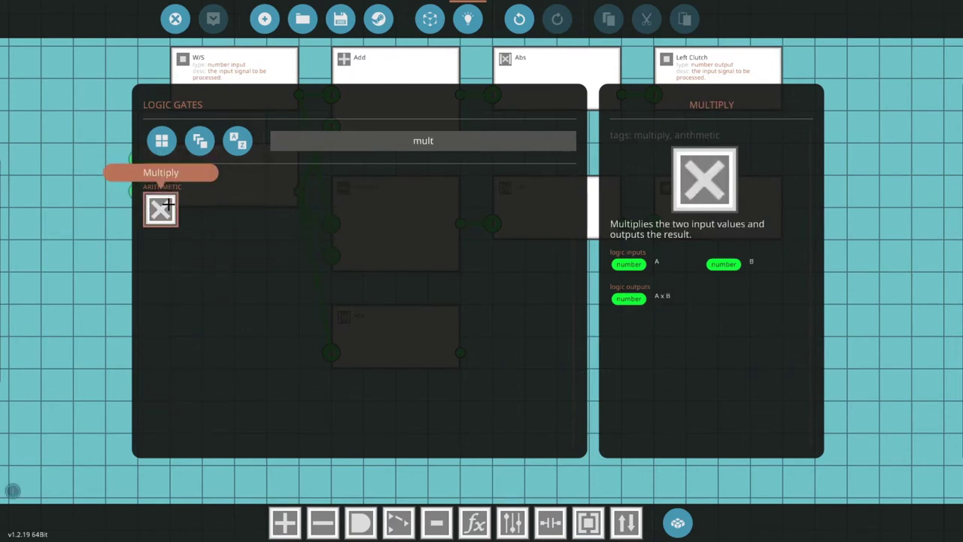
left_click(160, 209)
left_click(512, 392)
left_click_drag(463, 350, 492, 350)
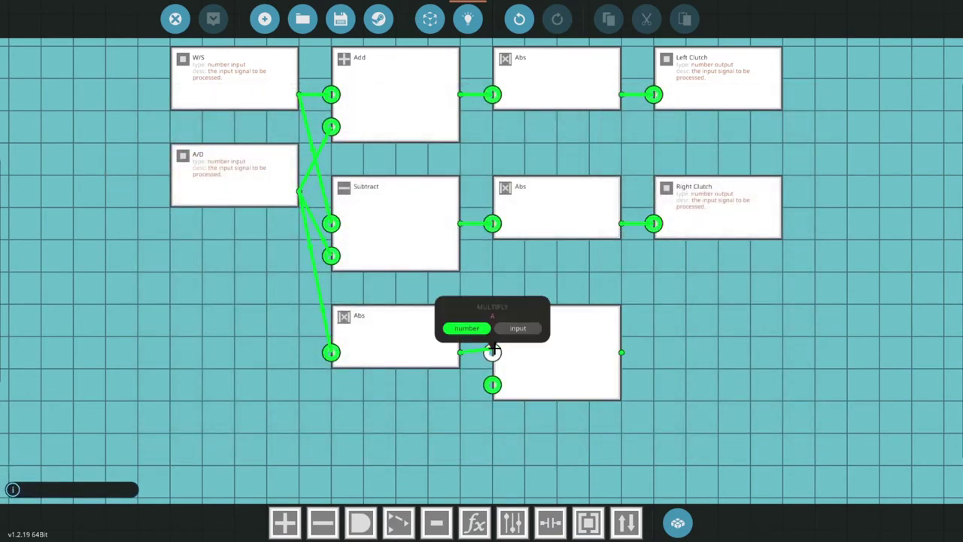
Step: Search the logic gates for "prop", place a Property Number directly below the lowest Abs gate and connect it to Multiply's second input
right_click(492, 351)
type("prop")
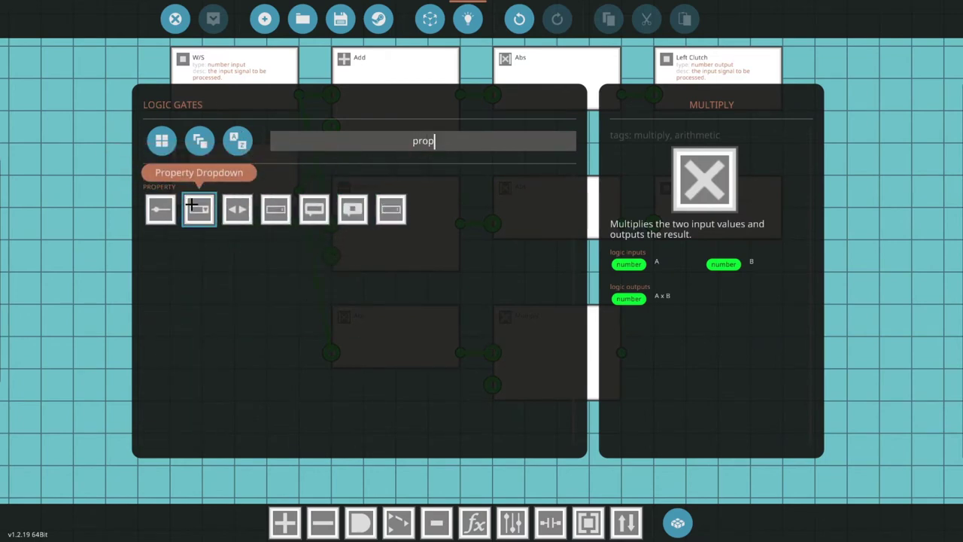
left_click(275, 209)
left_click(339, 413)
left_click_drag(459, 415, 492, 385)
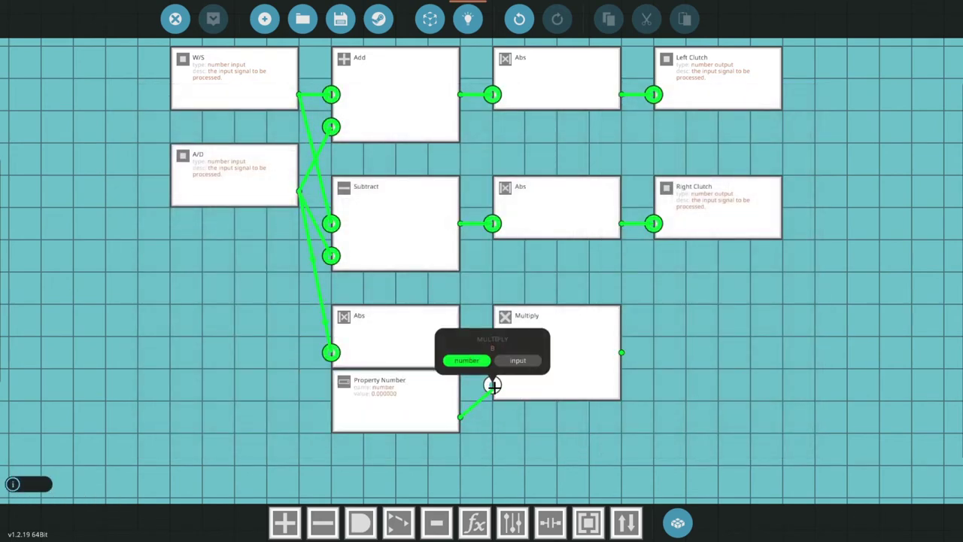
Step: Name the Property Number "Throttle at full lock"
left_click(409, 385)
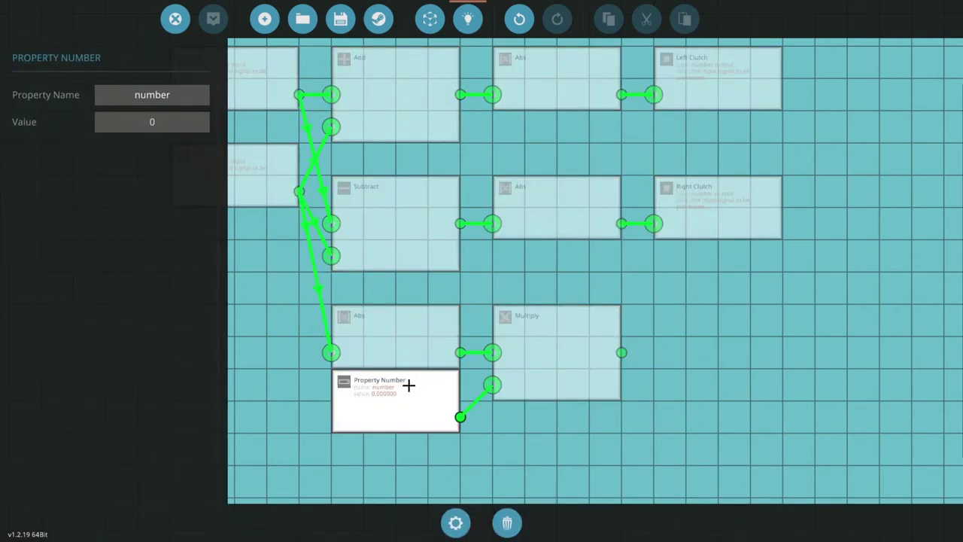
left_click(199, 99)
key("BackSpace")
type("Throttle at full lock")
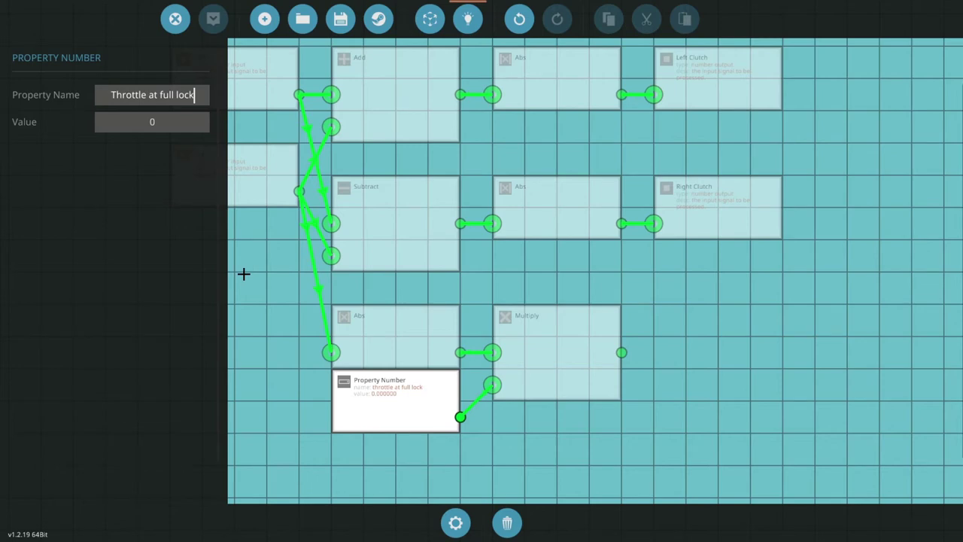
left_click(267, 336)
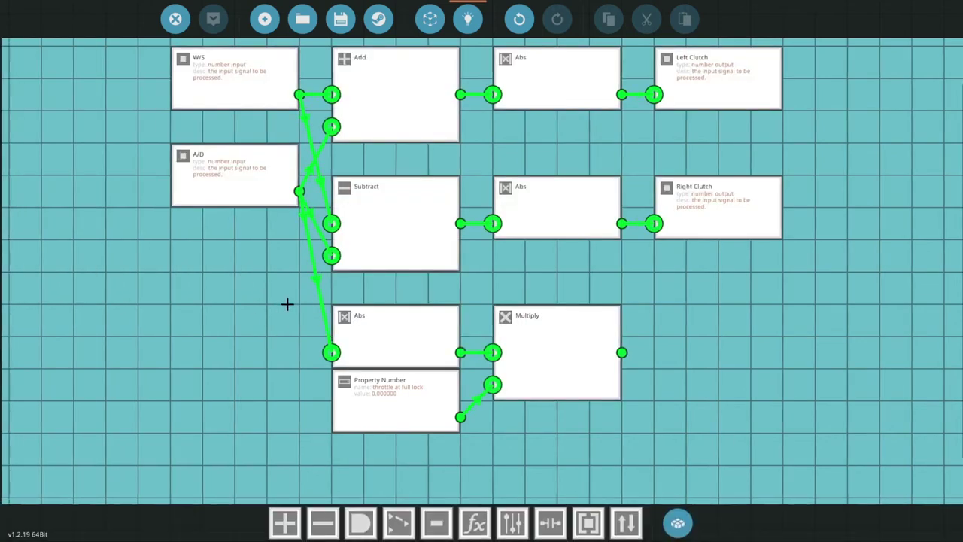
left_click(487, 422)
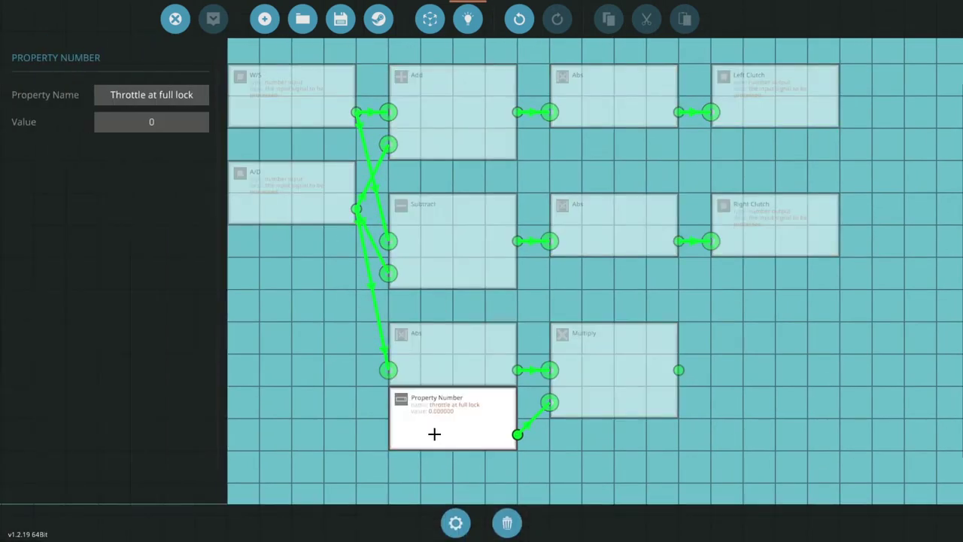
left_click(613, 452)
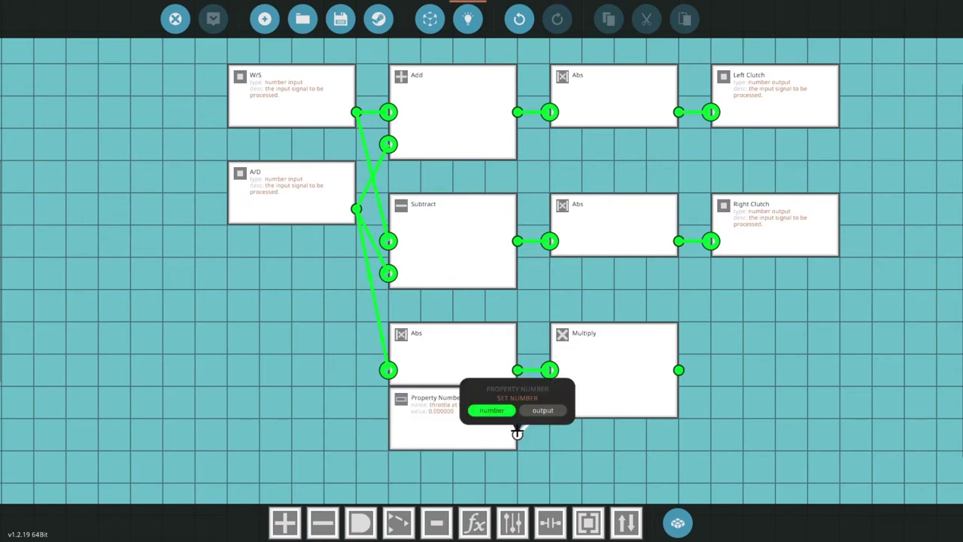
left_click_drag(678, 370, 609, 401)
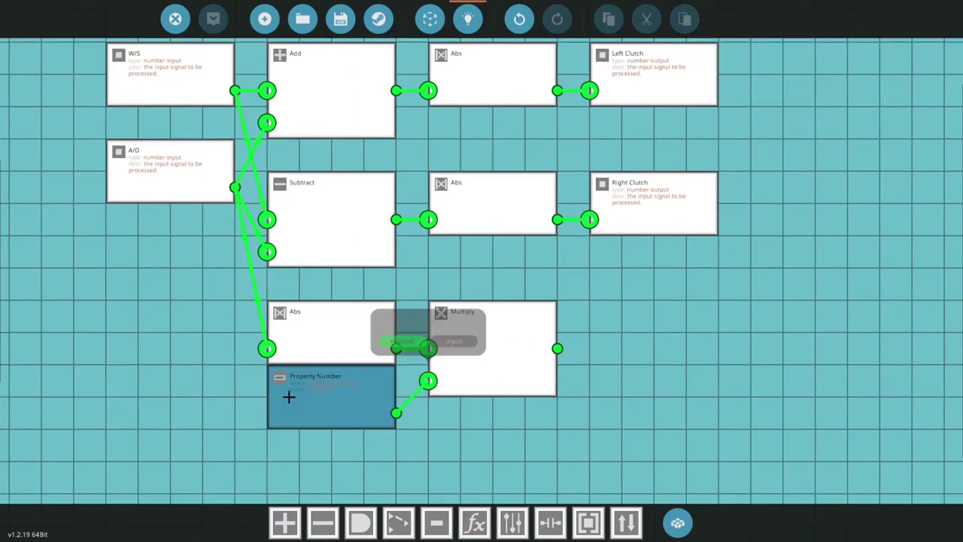
Step: Capitalise the Property Number's name as "Throttle at Full Lock" and set its value to 0.3
left_click(288, 396)
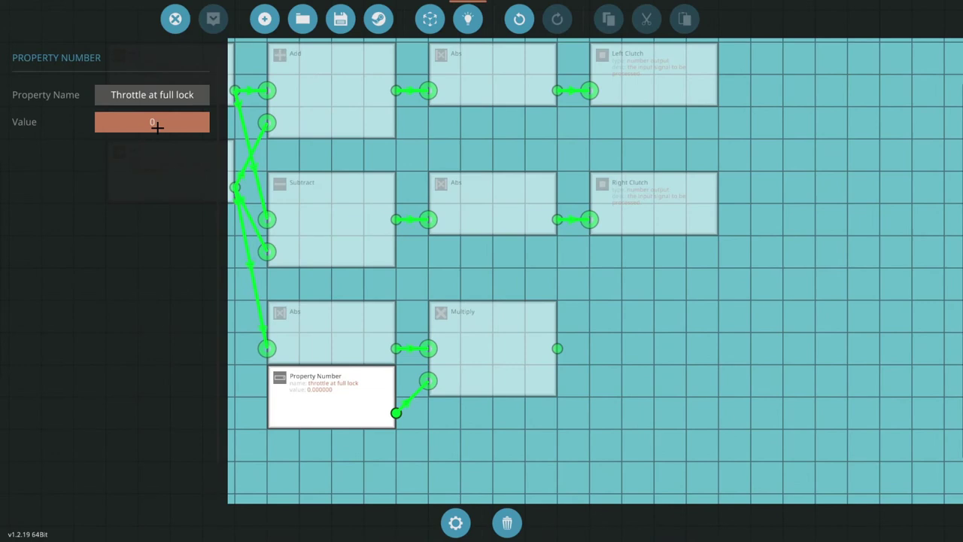
left_click(162, 96)
key("BackSpace")
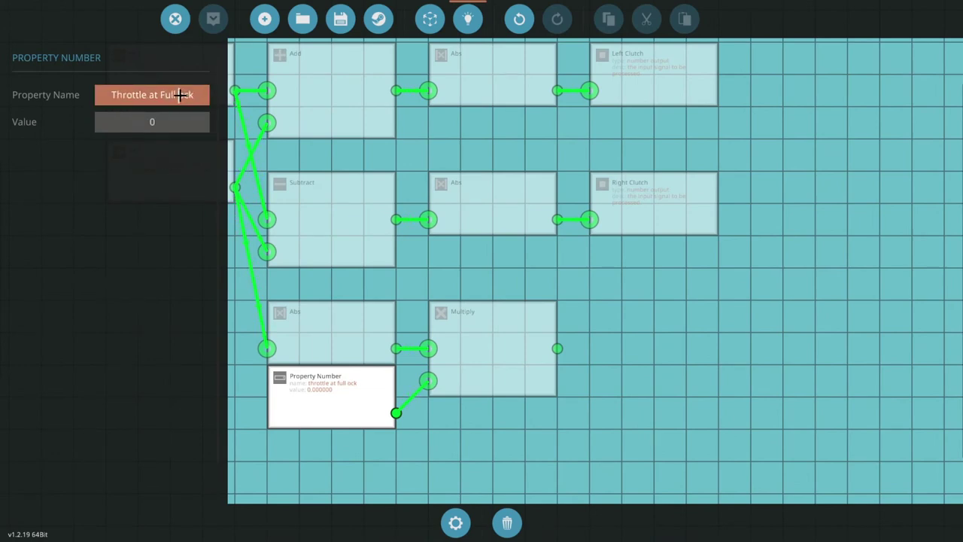
left_click(177, 122)
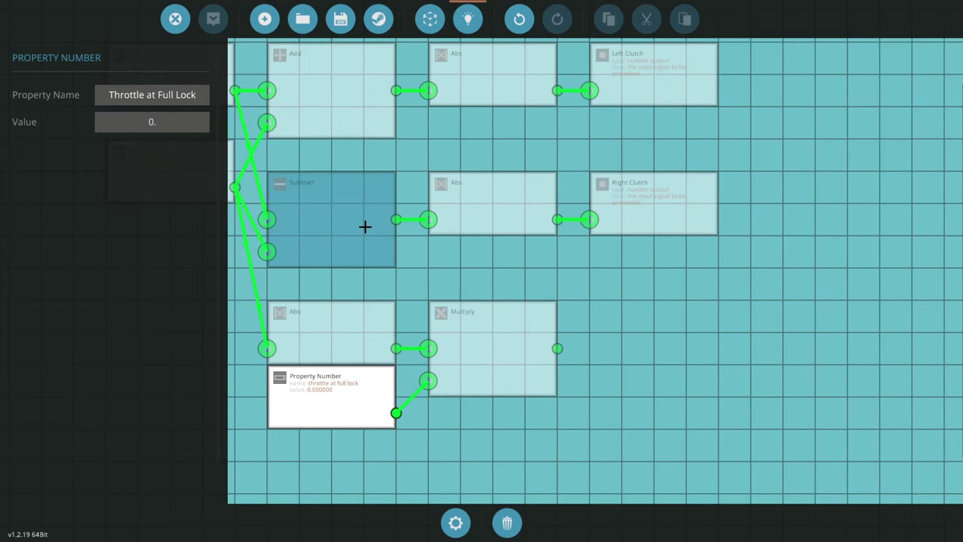
left_click(441, 267)
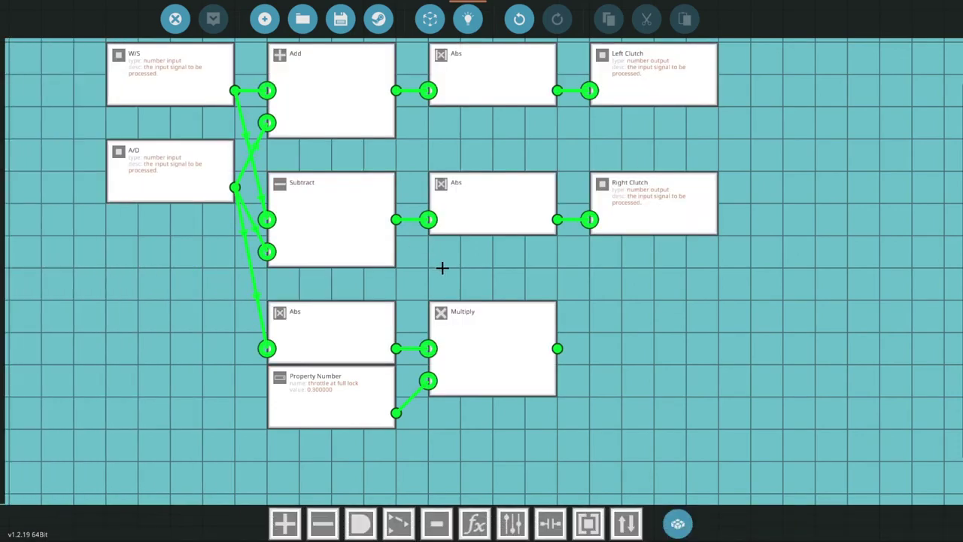
left_click_drag(606, 327, 515, 316)
scroll(514, 317, "down", 5)
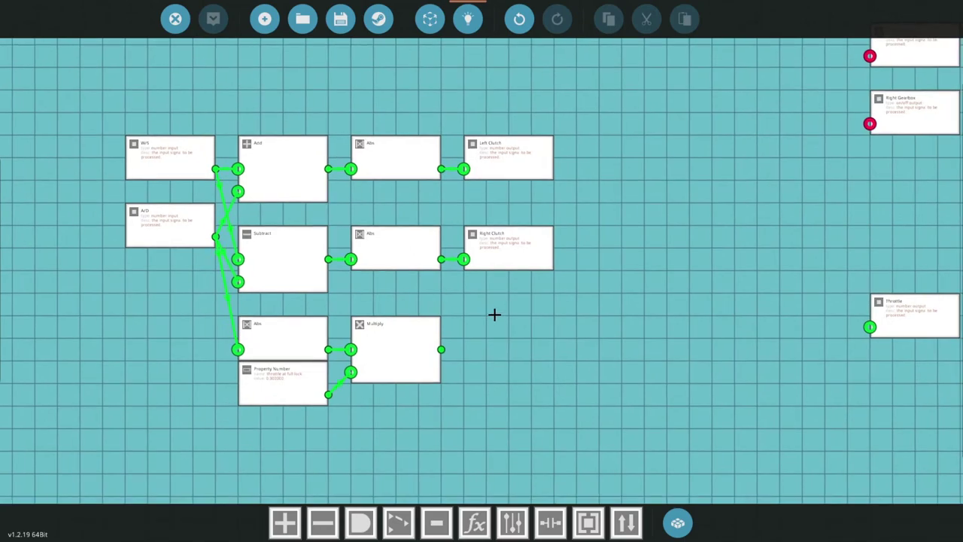
scroll(494, 316, "up", 5)
left_click_drag(553, 334, 564, 337)
scroll(563, 337, "down", 2)
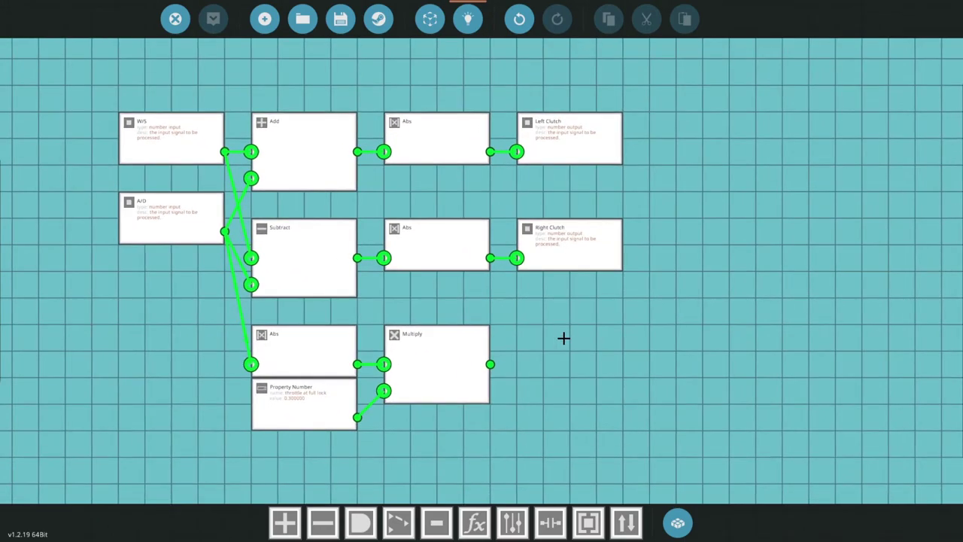
scroll(554, 335, "up", 1)
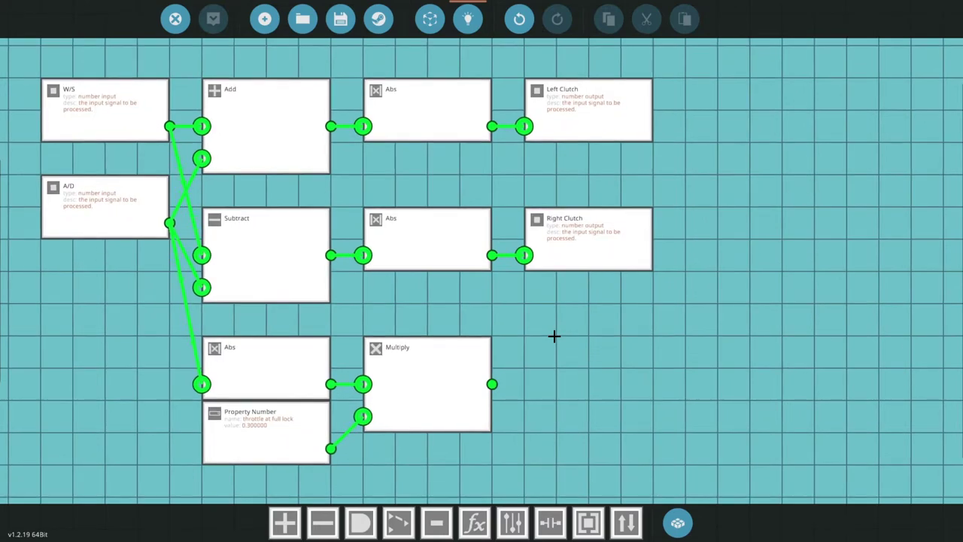
Step: Place an Add gate beside the Multiply gate, connecting W/S to its first input and the Multiply output to its second
left_click_drag(572, 349, 515, 331)
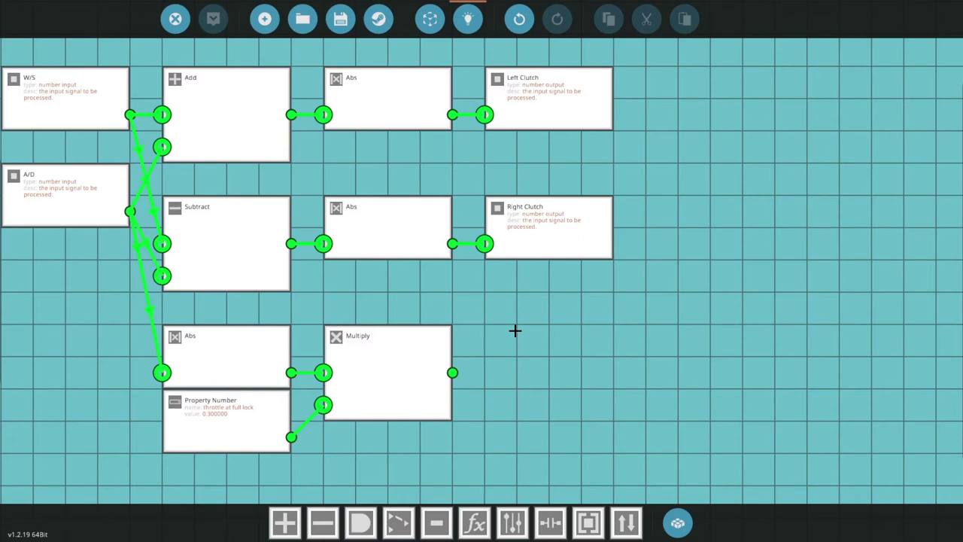
left_click(285, 521)
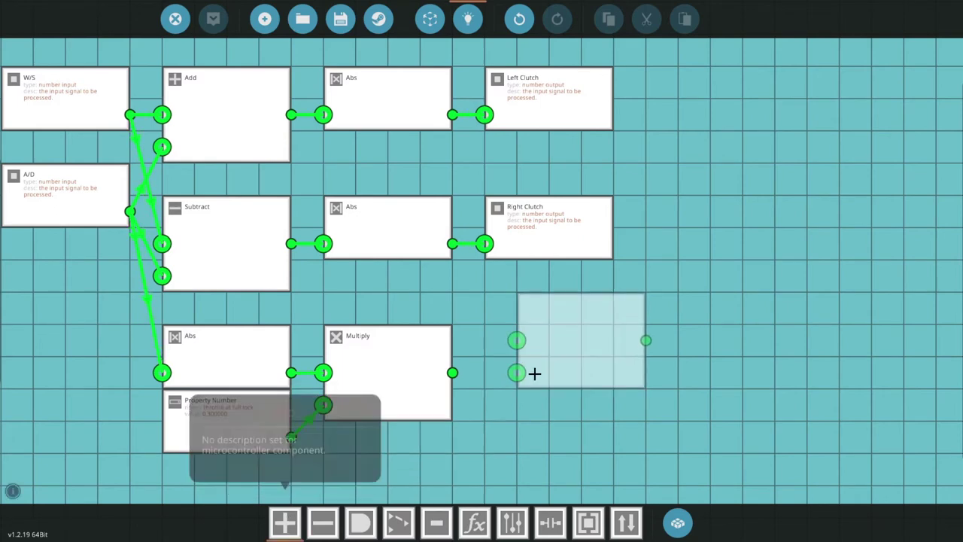
left_click(486, 406)
left_click_drag(486, 406, 233, 163)
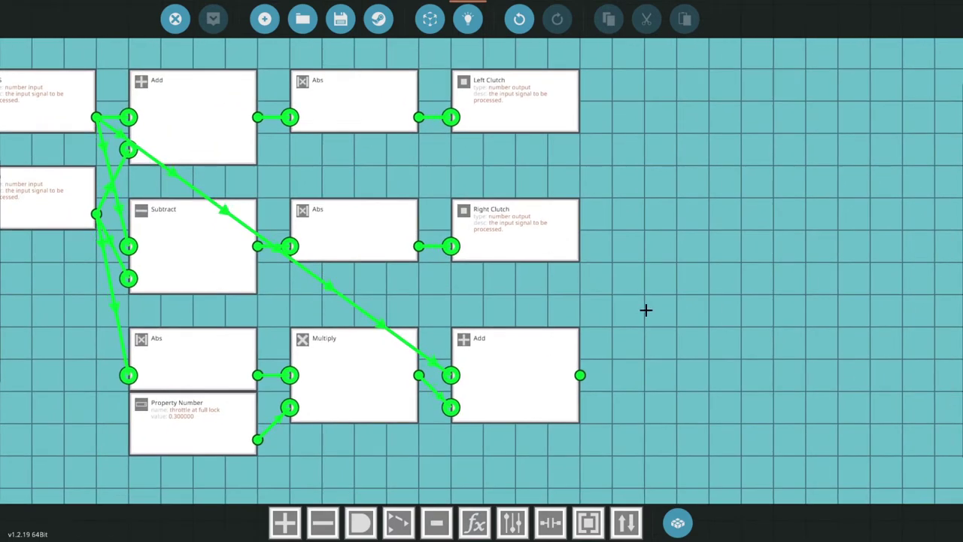
left_click_drag(647, 310, 577, 277)
left_click(447, 328)
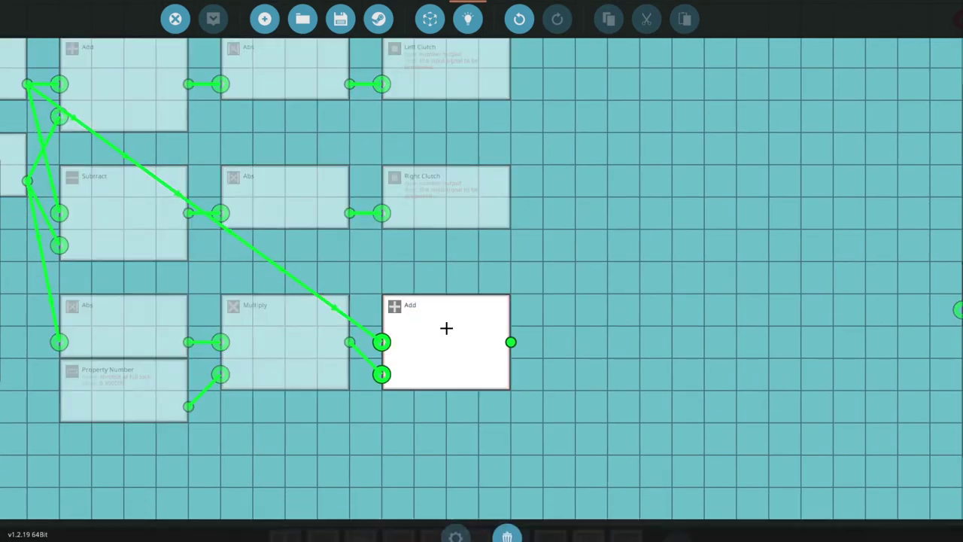
left_click(448, 262)
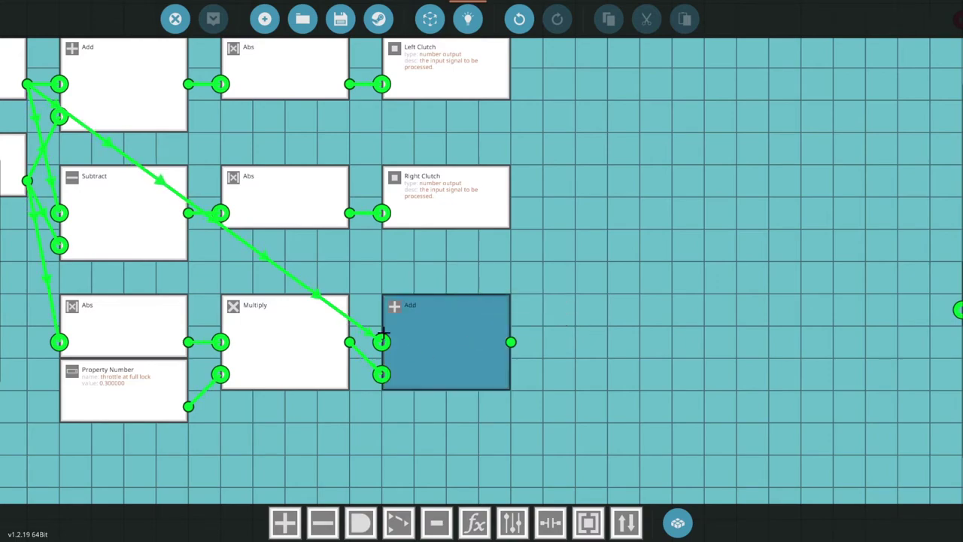
Step: Move the Throttle output beside the lower Add gate and connect the Add output to it
scroll(430, 294, "down", 3)
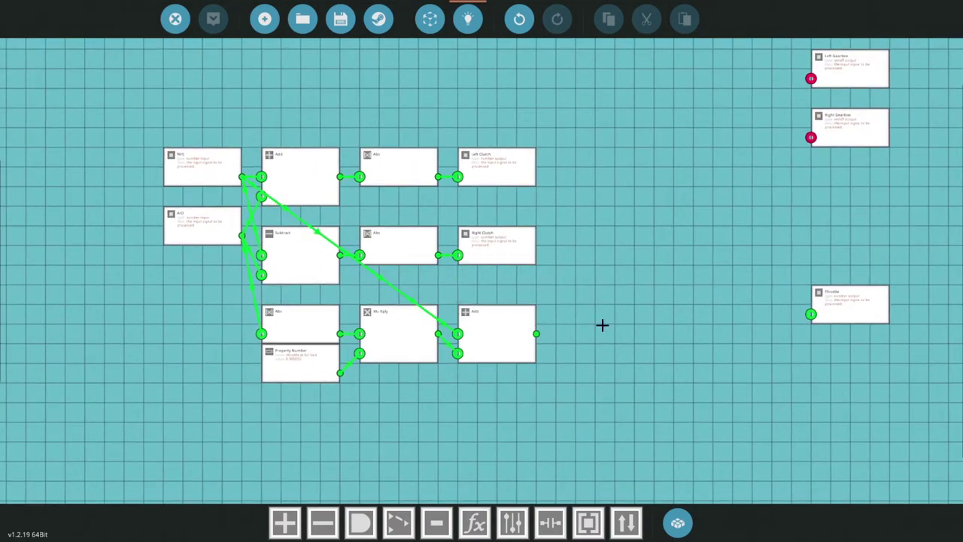
left_click_drag(602, 325, 552, 318)
left_click_drag(762, 277, 507, 309)
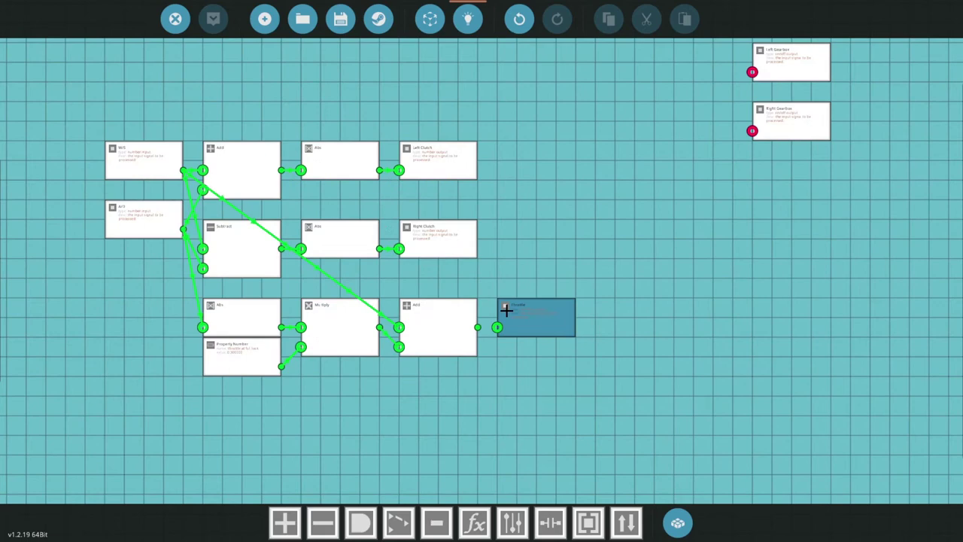
scroll(505, 316, "down", 5)
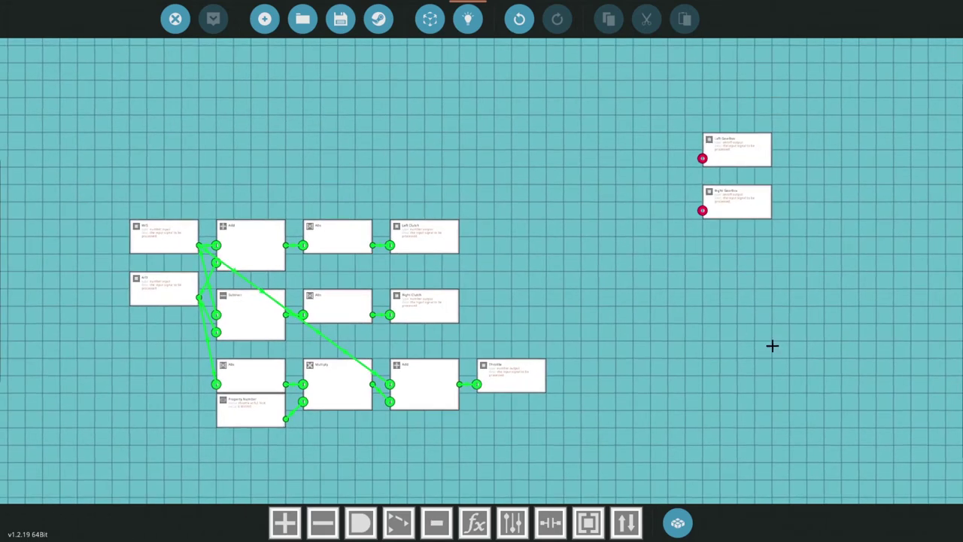
Step: Move the Left Gearbox and Right Gearbox outputs together closer to the circuit, level with the W/S and A/D inputs
left_click_drag(876, 171, 788, 247)
left_click_drag(733, 138, 665, 218)
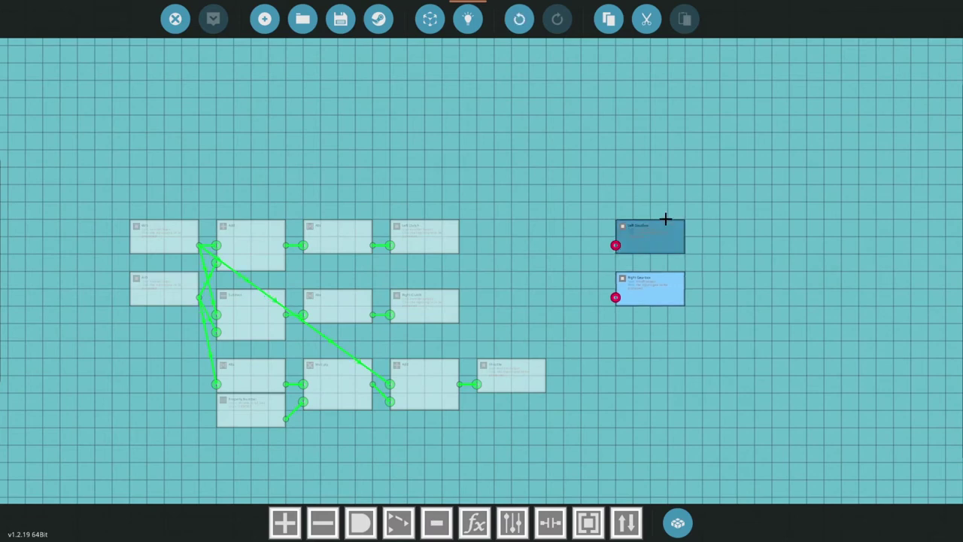
Step: Move the Left Gearbox and Right Gearbox outputs together three grid squares farther from the circuit
left_click(591, 426)
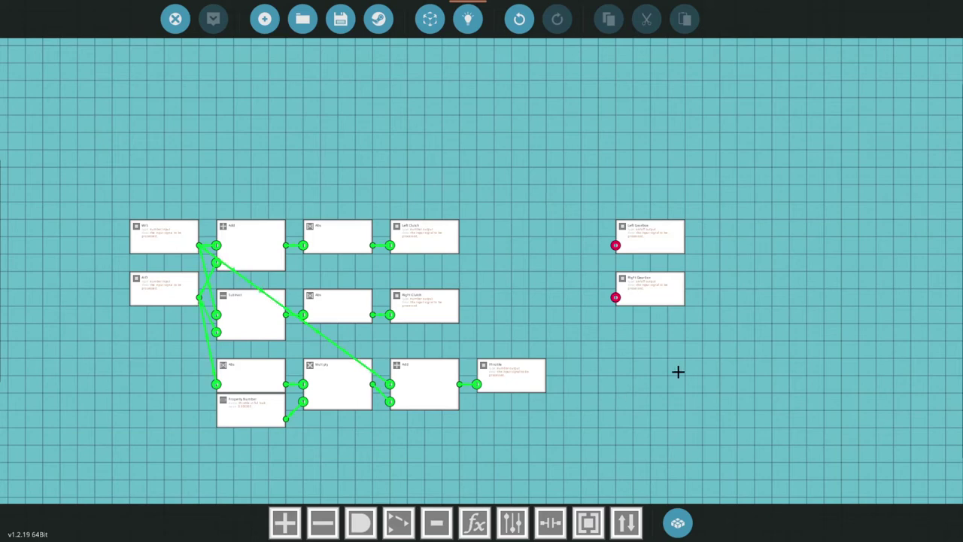
left_click_drag(789, 331, 589, 189)
left_click_drag(657, 232, 709, 233)
left_click(586, 273)
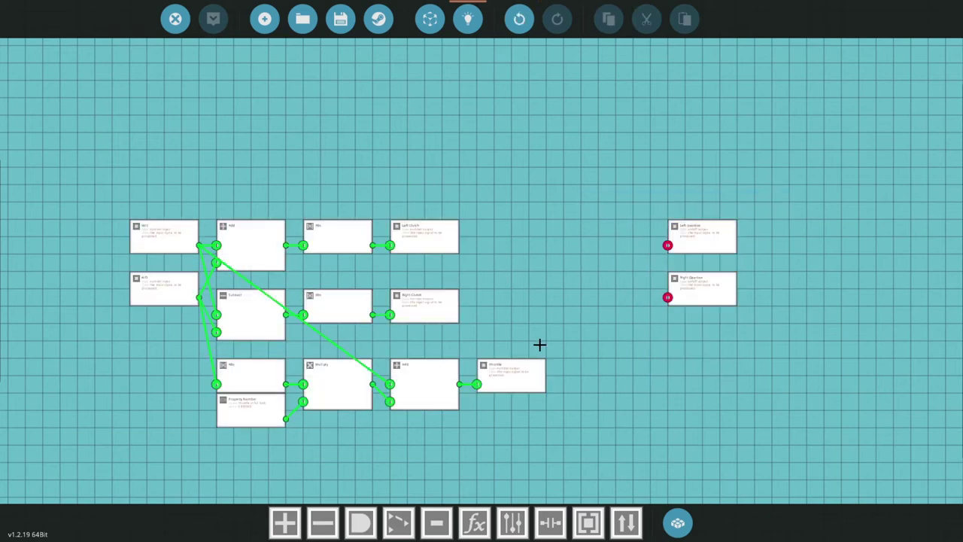
Step: Place three Less Than gates: one beside Left Clutch, one beside Right Clutch and one directly beneath Throttle
key("space")
key("BackSpace")
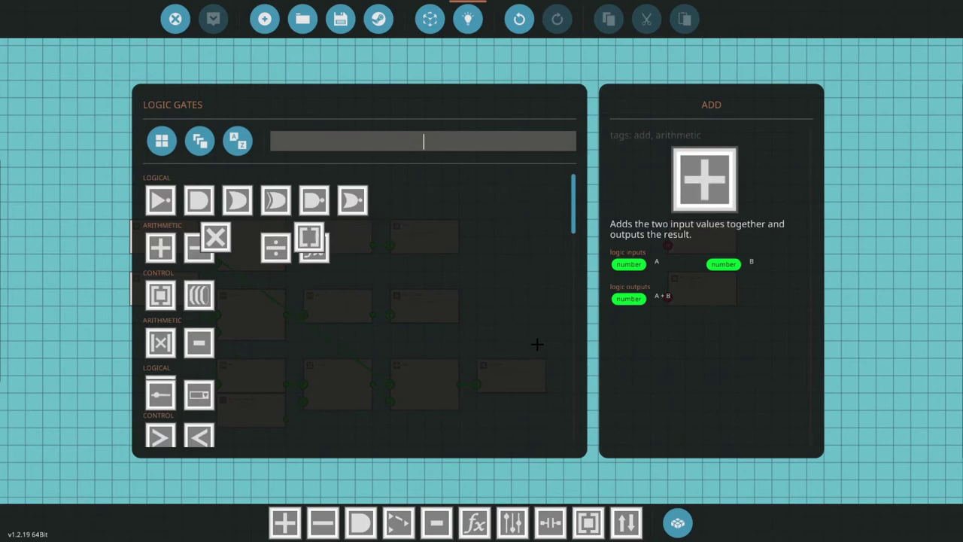
type("less")
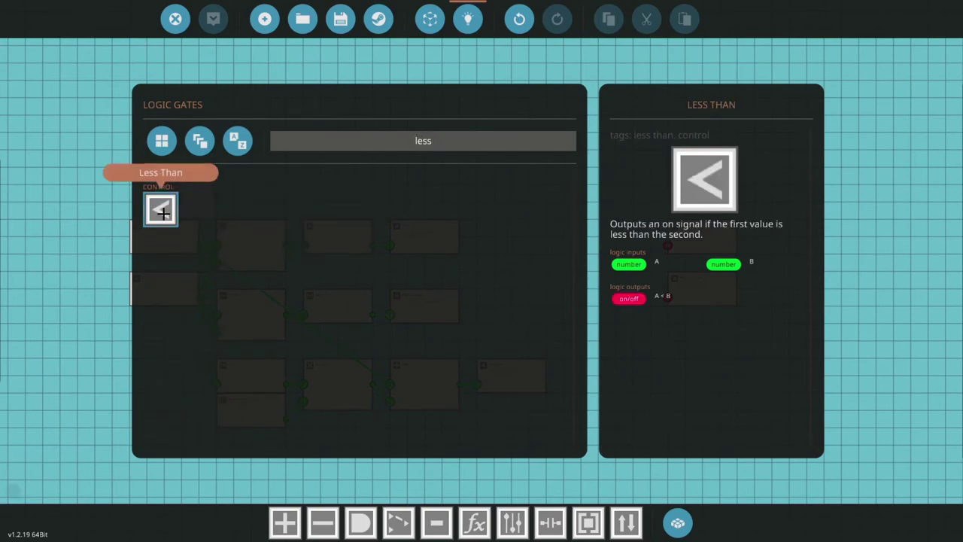
left_click(160, 208)
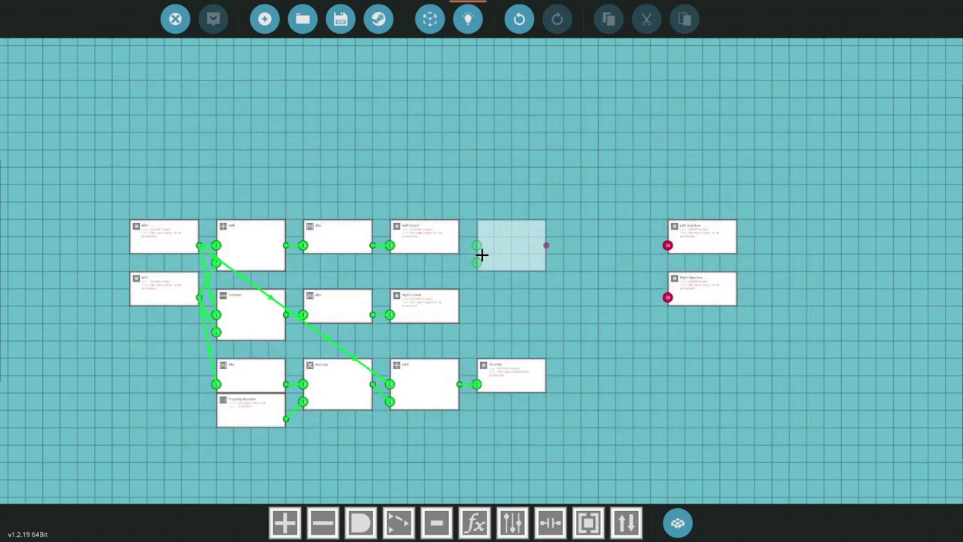
left_click(481, 255)
left_click(483, 328)
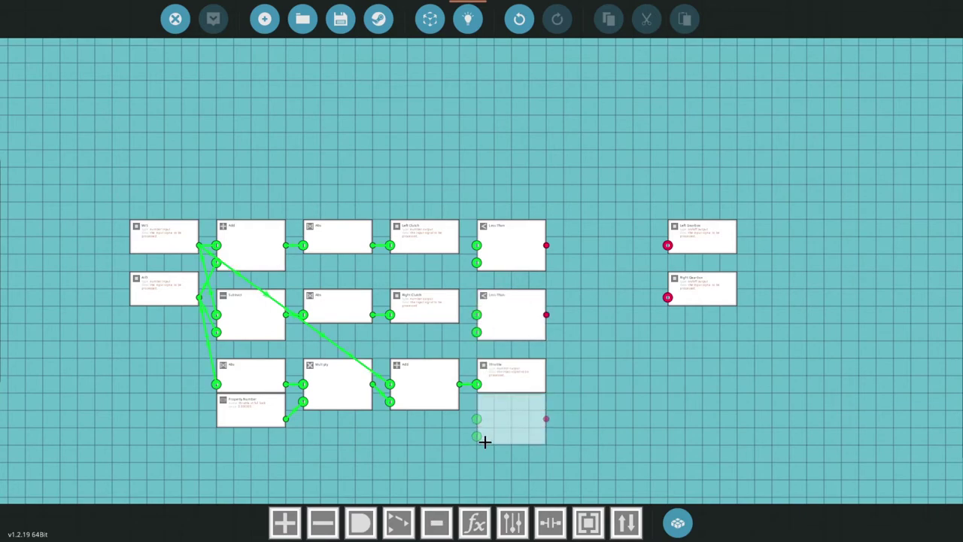
left_click(485, 442)
right_click(602, 402)
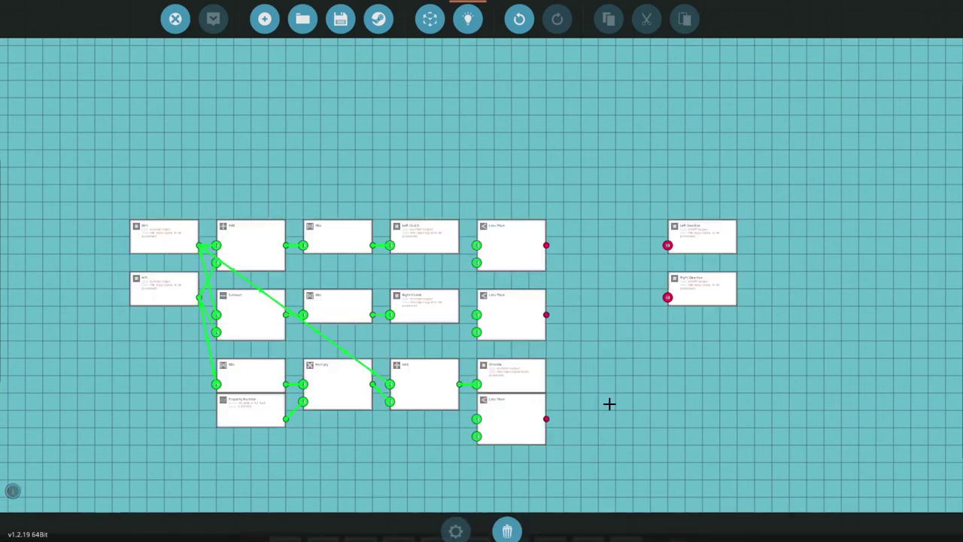
Step: Connect the two clutch Abs outputs to the first inputs of their adjacent Less Than gates, and the lower Add output to the third's
scroll(577, 418, "up", 3)
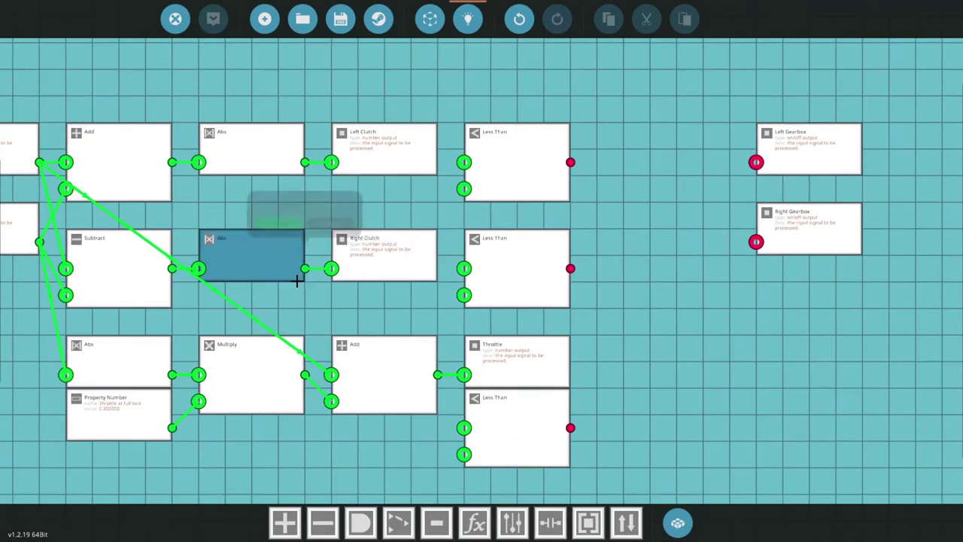
left_click_drag(299, 270, 299, 270)
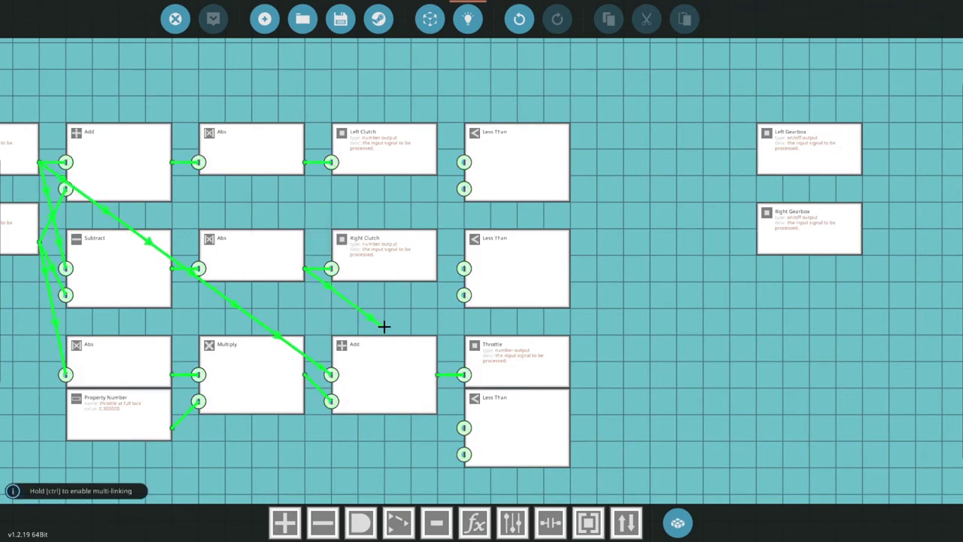
left_click_drag(383, 326, 392, 322)
left_click_drag(435, 285, 461, 267)
left_click_drag(331, 161, 464, 162)
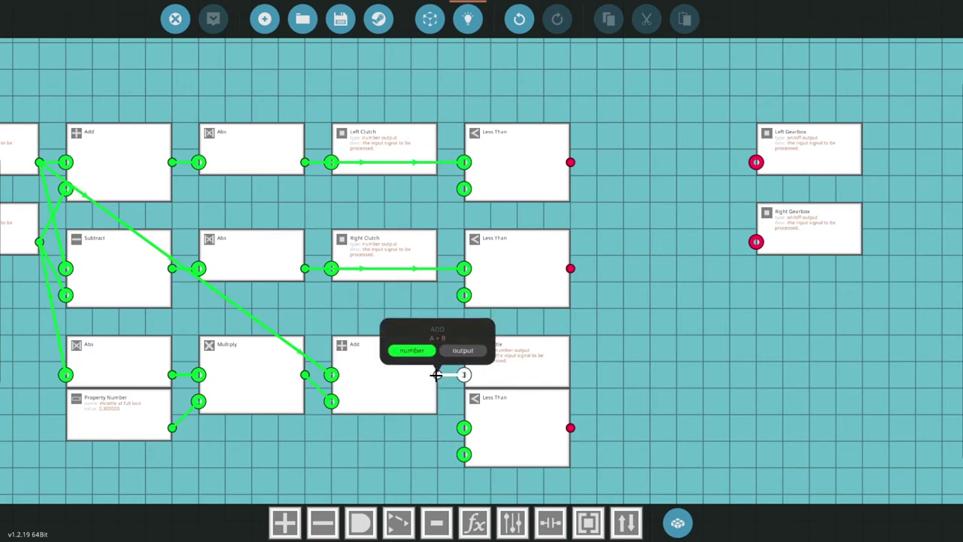
left_click_drag(437, 374, 464, 428)
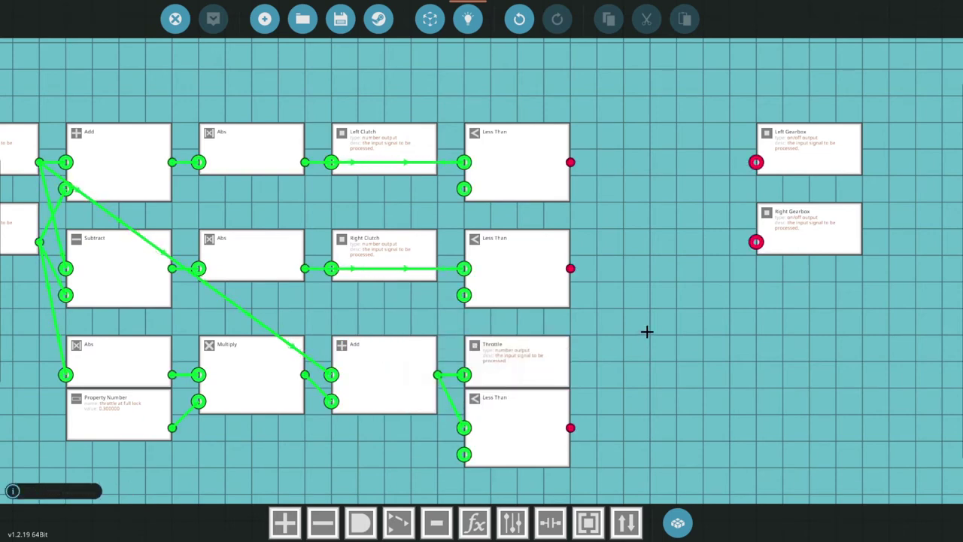
Step: Place two XOR gates, one beside each of the upper two Less Than gates
left_click_drag(647, 331, 557, 339)
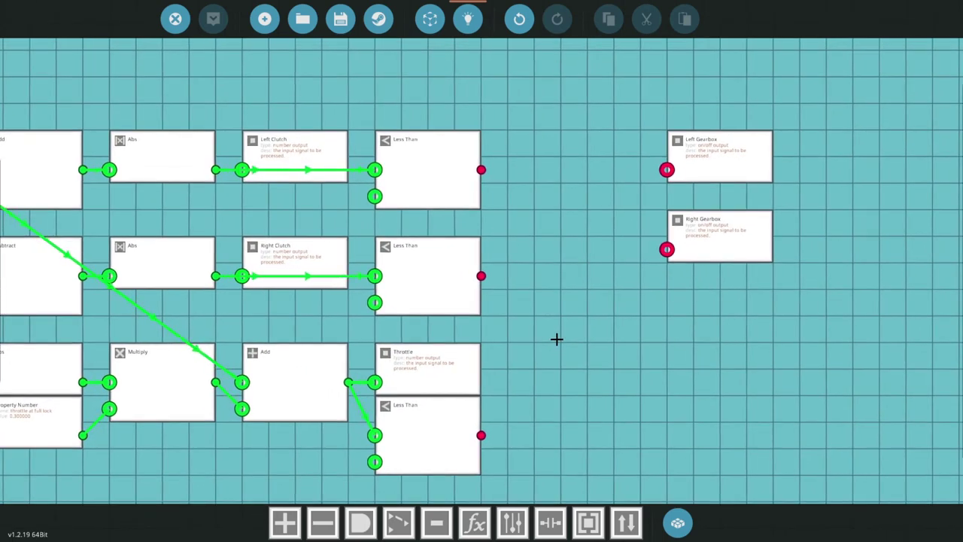
left_click_drag(564, 328, 537, 350)
key("space")
key("BackSpace")
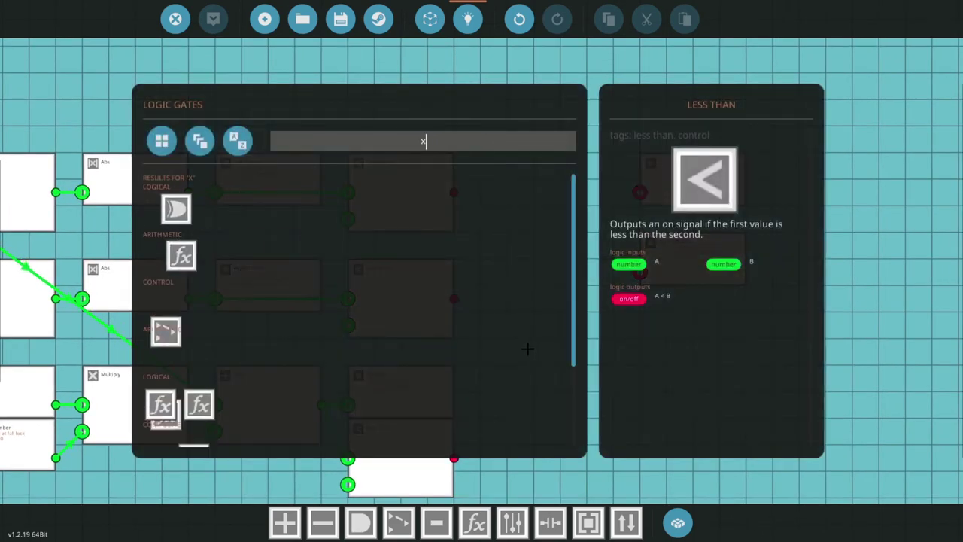
type("xor")
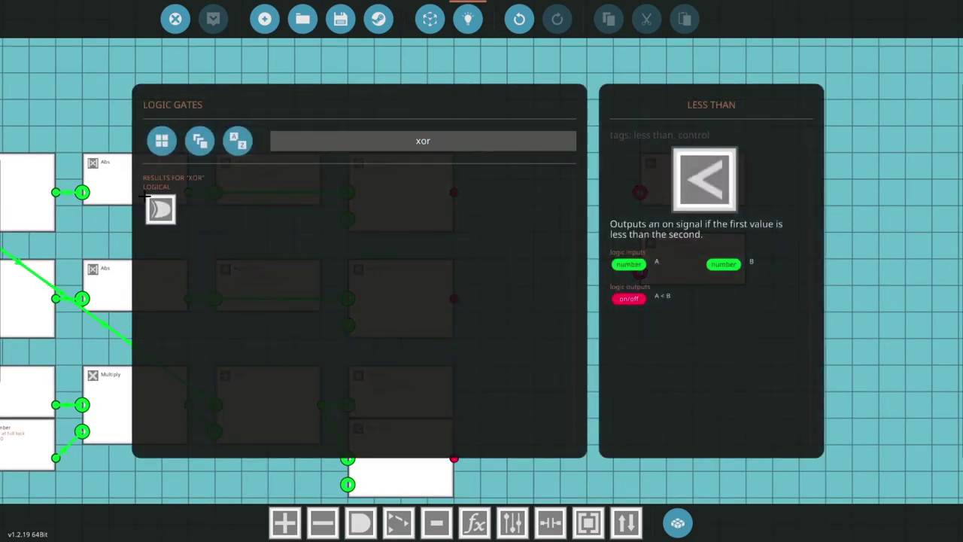
left_click(154, 199)
left_click(491, 219)
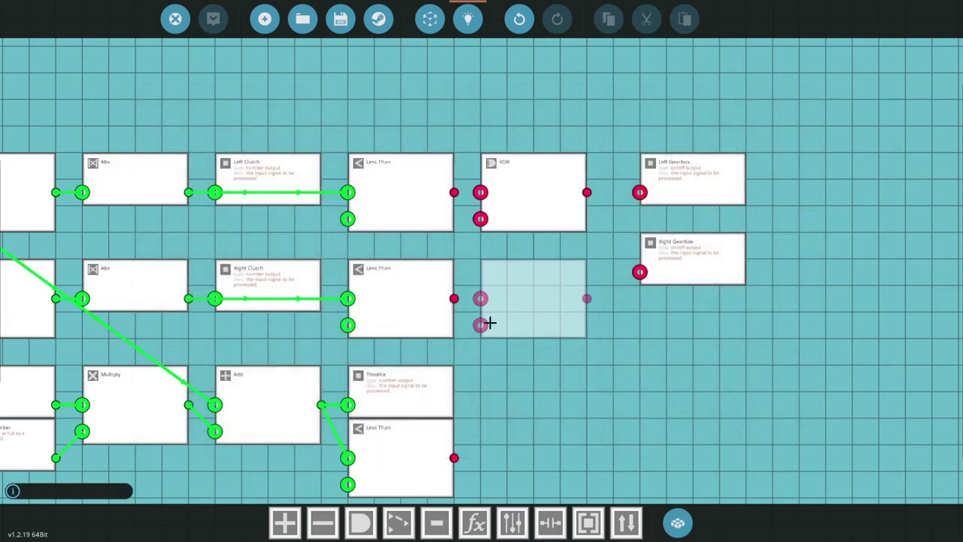
left_click(491, 323)
Step: Connect the upper Less Than outputs to their adjacent XORs' first inputs, and the lowest Less Than output to both XORs' second inputs
left_click_drag(454, 191, 480, 192)
left_click_drag(453, 298, 480, 299)
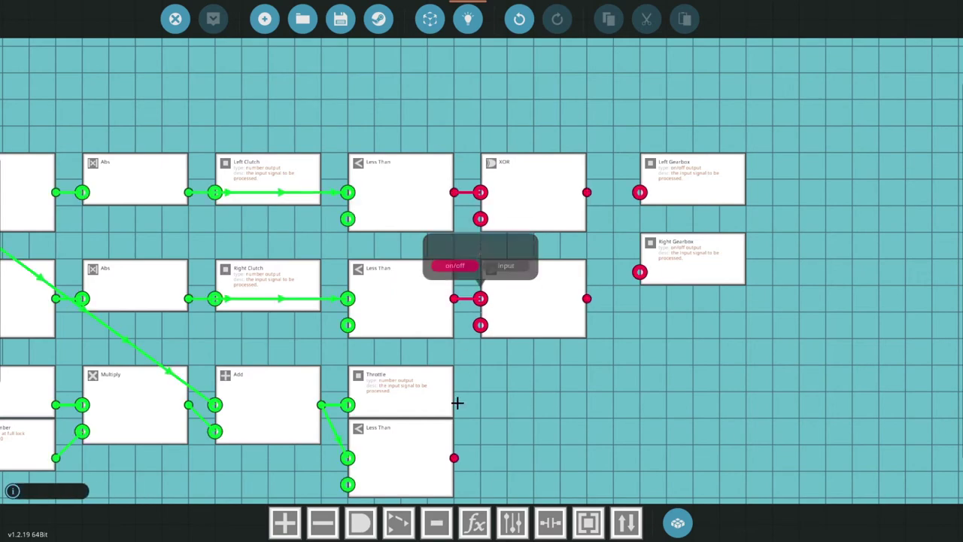
left_click_drag(453, 456, 480, 324)
left_click_drag(454, 456, 480, 218)
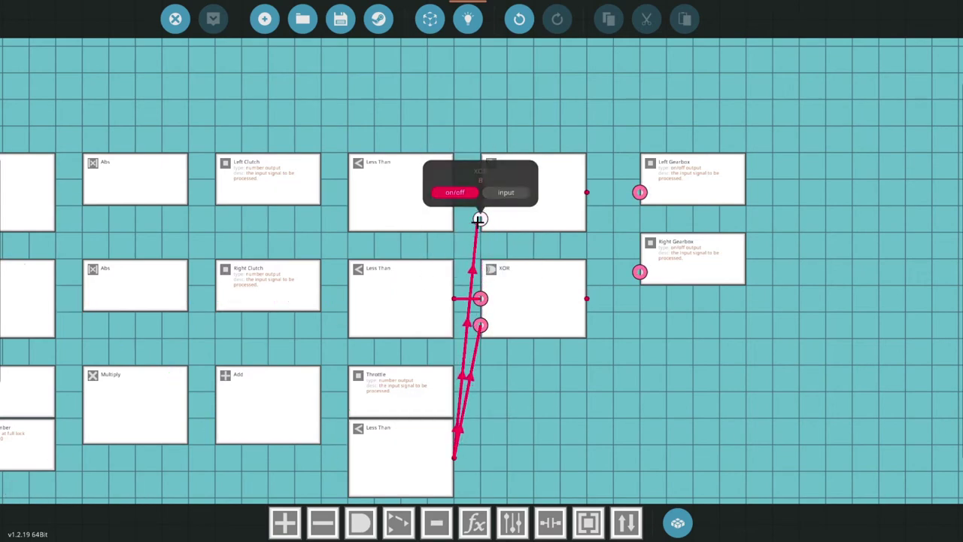
Step: Connect the upper XOR to Left Gearbox and the lower XOR to Right Gearbox, aligning each gearbox output beside its gate
left_click_drag(585, 194, 638, 192)
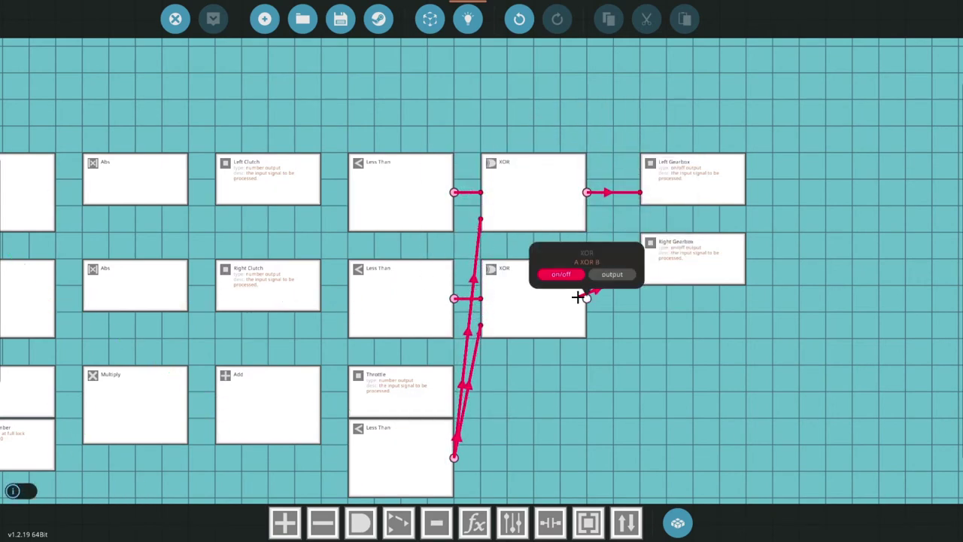
left_click_drag(587, 299, 641, 277)
left_click_drag(690, 189, 665, 191)
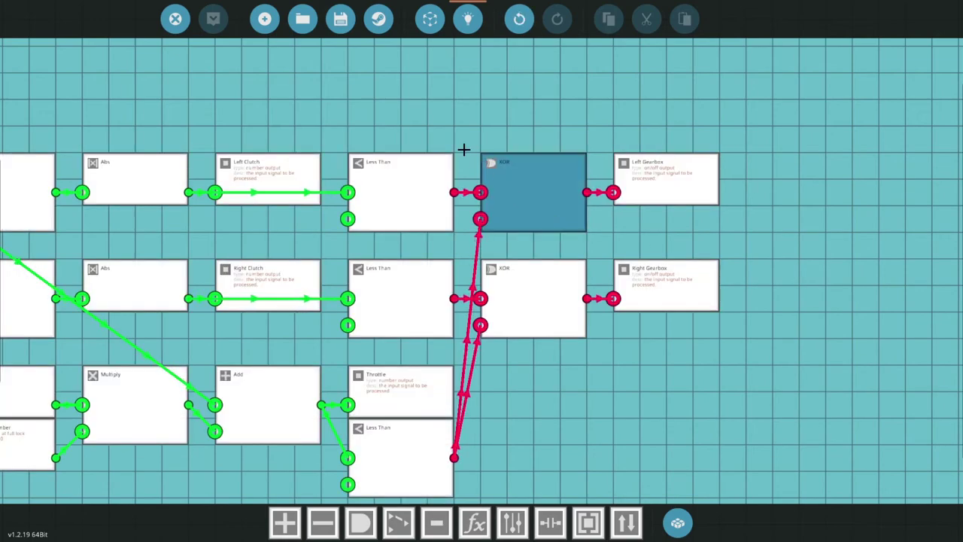
Step: Save the microcontroller
mouse_move(421, 102)
left_mouse_down()
mouse_move(502, 122)
mouse_move(492, 127)
left_mouse_up()
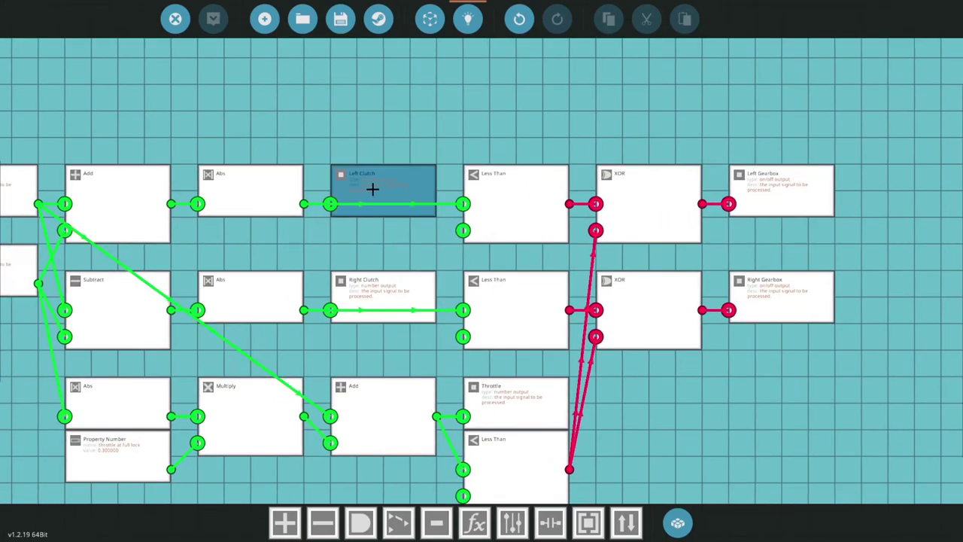
scroll(318, 239, "up", 3)
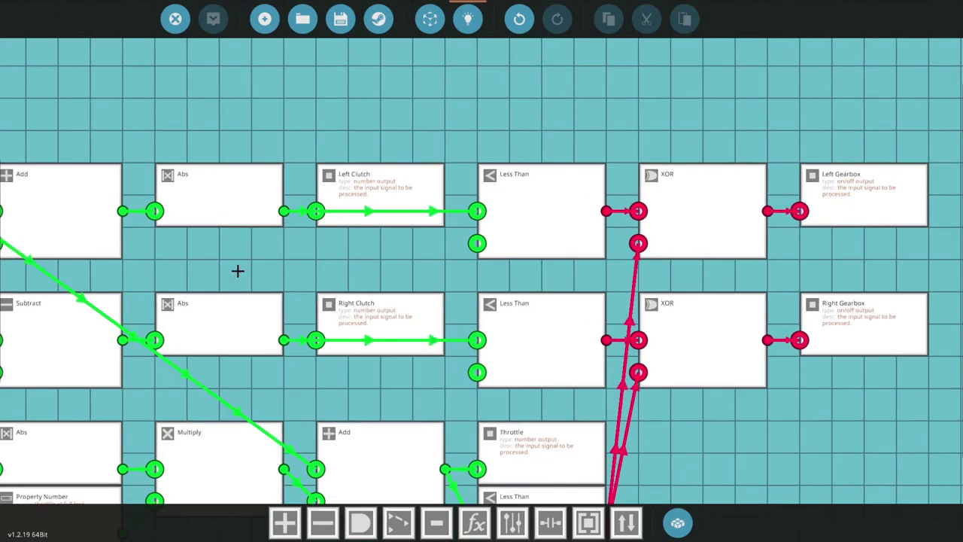
left_click_drag(253, 251, 291, 271)
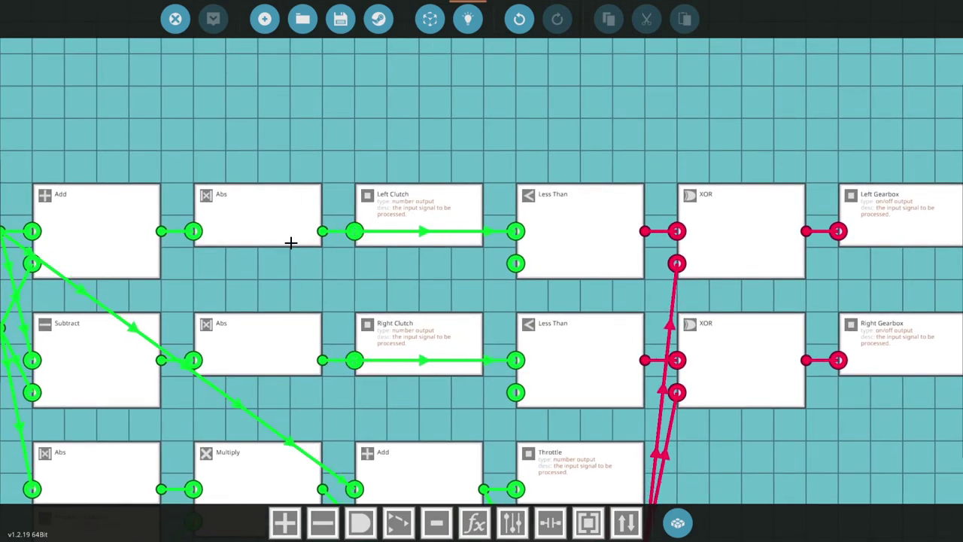
left_click(335, 13)
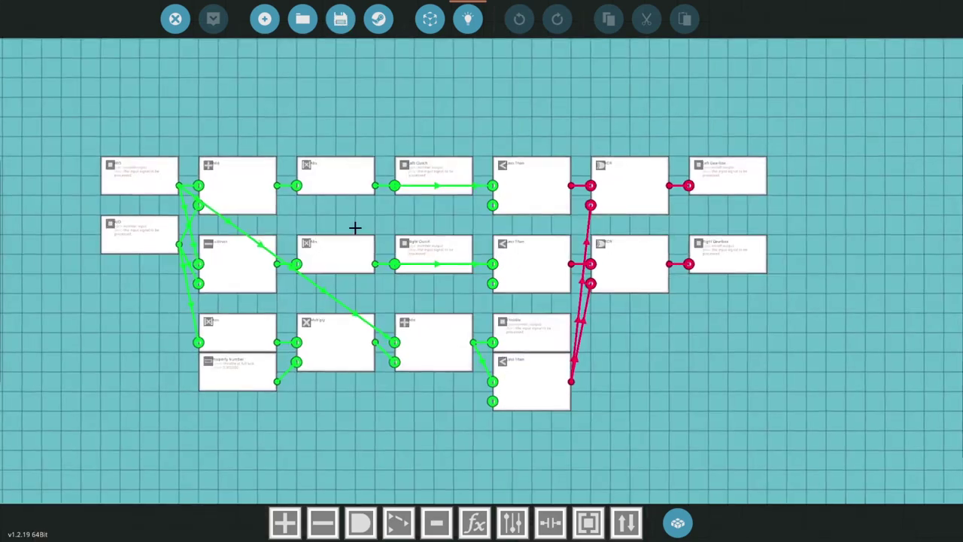
Step: Rewire the upper two Less Than gates' first inputs directly to the upper Add and Subtract outputs, bypassing the Abs gates
scroll(324, 207, "up", 2)
left_click_drag(305, 191, 346, 231)
left_click_drag(249, 191, 548, 193)
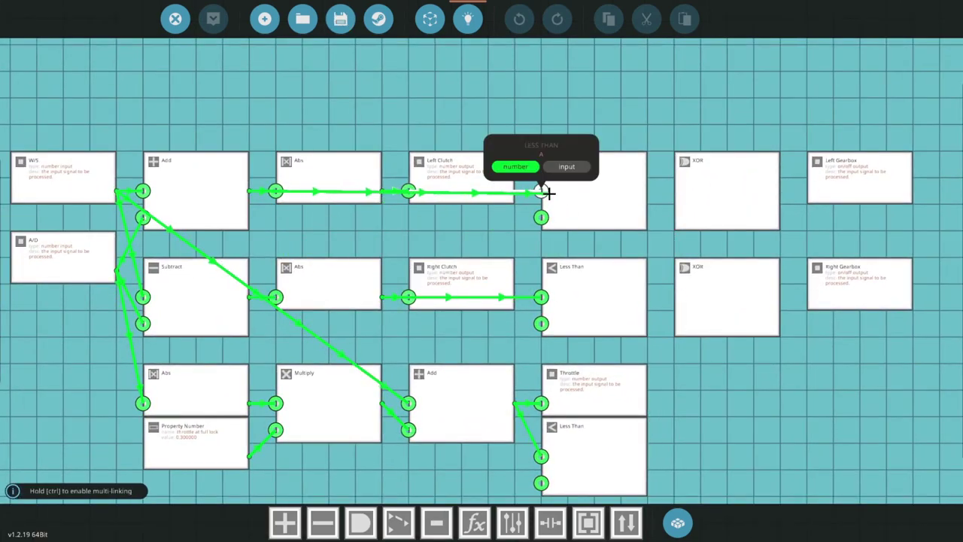
left_click_drag(548, 193, 549, 194)
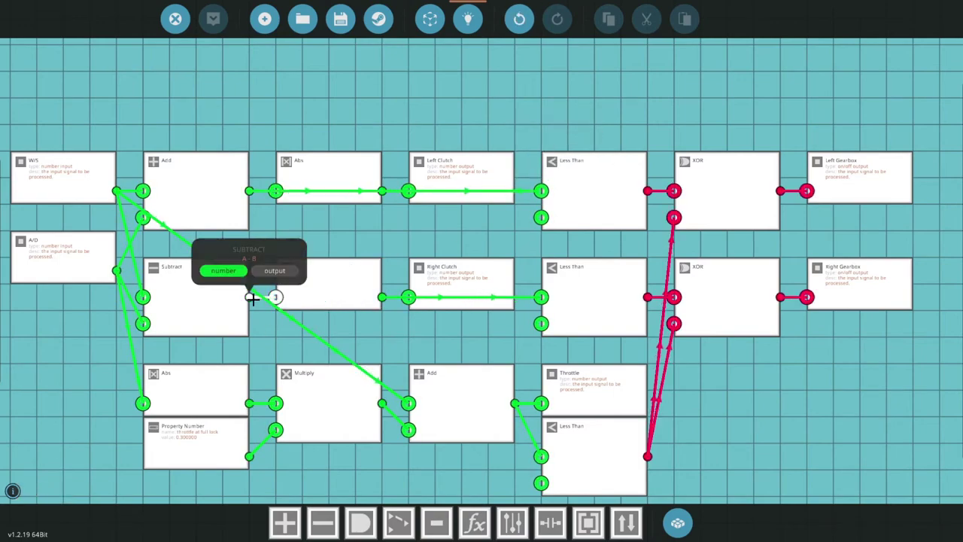
left_click_drag(250, 295, 546, 298)
Step: Move the two clutch Abs gates and the Left Clutch and Right Clutch outputs down one grid square
scroll(462, 246, "up", 4)
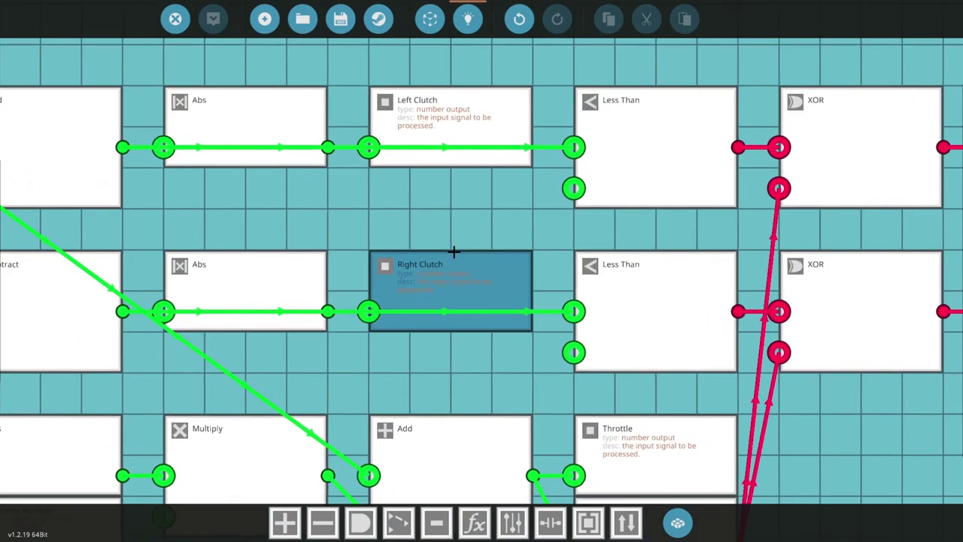
scroll(489, 245, "down", 2)
left_click_drag(498, 235, 404, 172)
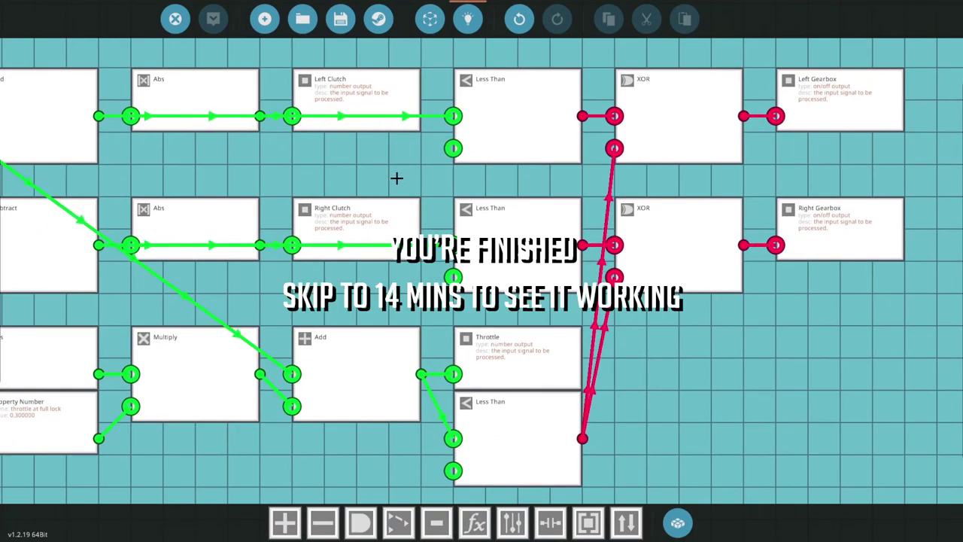
left_click_drag(287, 160, 353, 224)
left_click_drag(275, 325, 443, 325)
left_click_drag(408, 174, 326, 185)
scroll(364, 308, "down", 2)
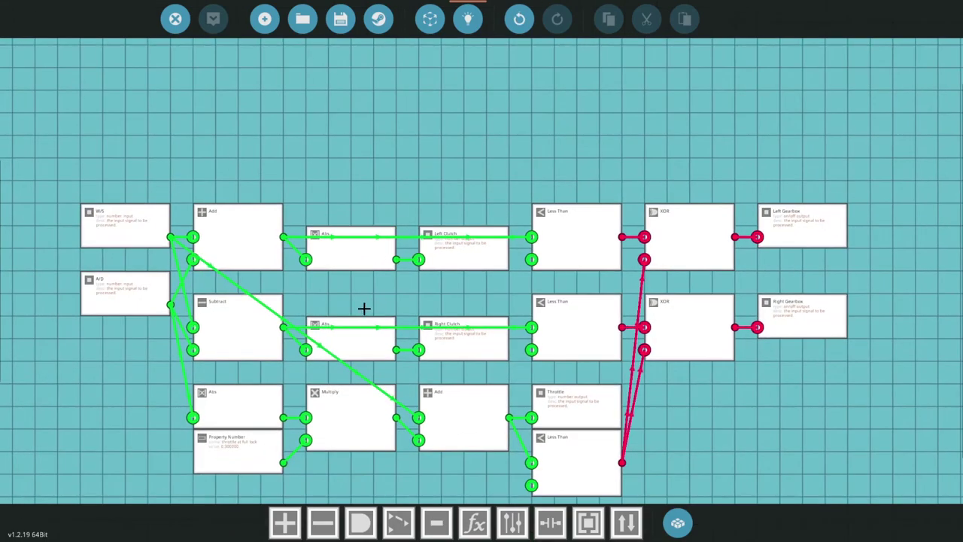
Step: Examine how the W/S and A/D inputs feed the Add and Subtract gates and the links leading to the clutches
scroll(324, 305, "up", 1)
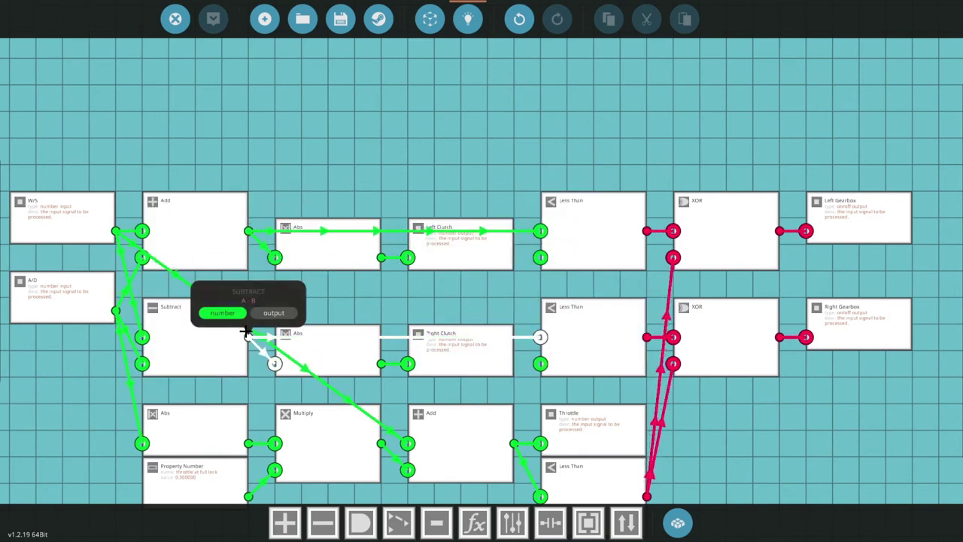
left_click_drag(483, 285, 570, 262)
left_click_drag(481, 273, 587, 282)
scroll(233, 295, "up", 2)
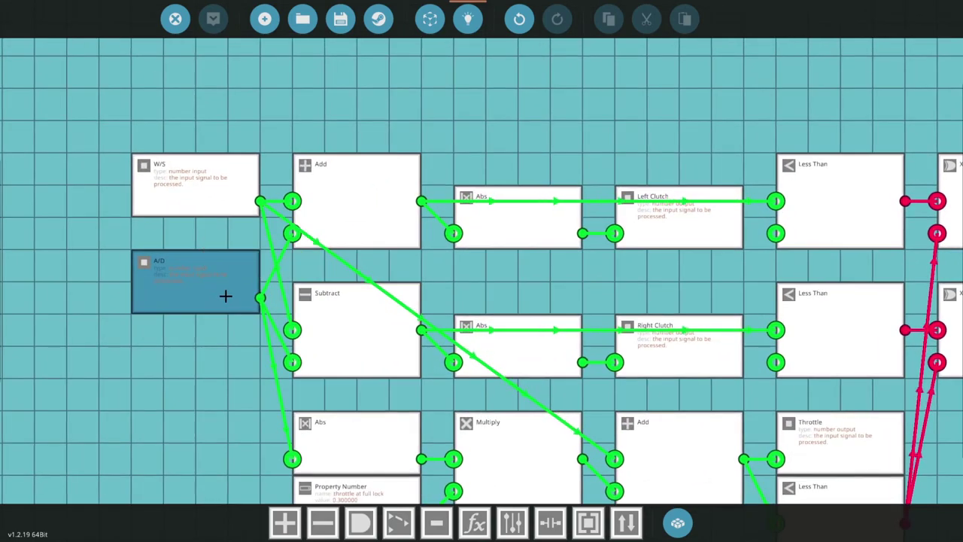
left_click(195, 200)
left_click(258, 200)
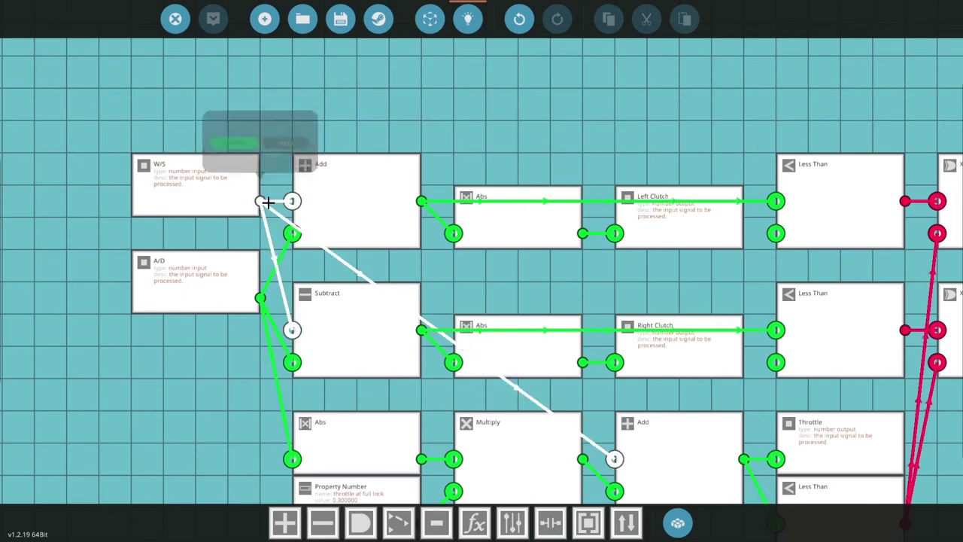
left_click(360, 325)
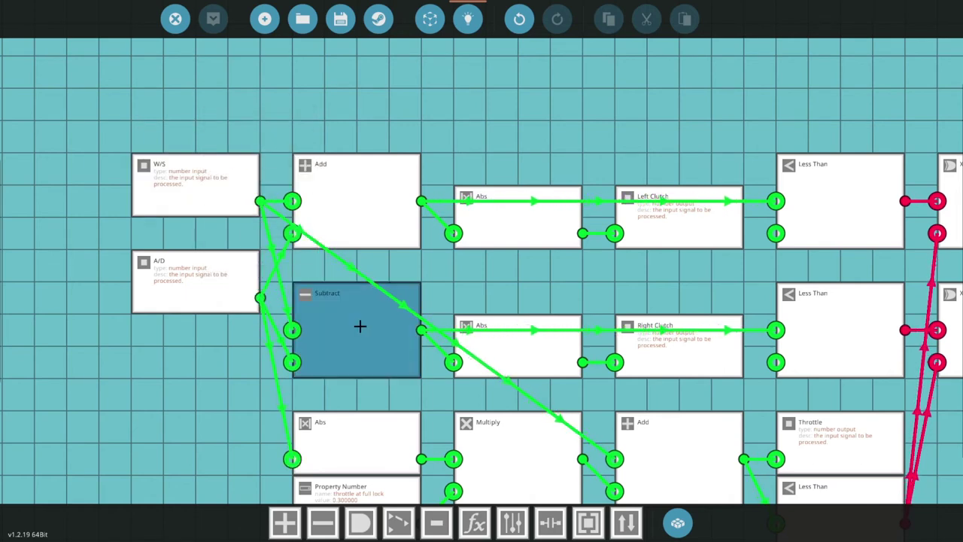
left_click(367, 204)
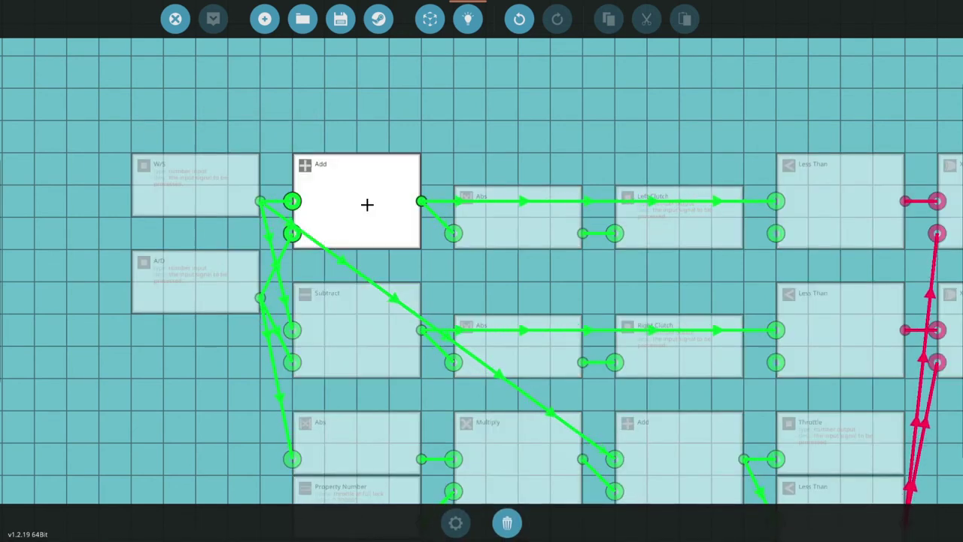
left_click(431, 281)
left_click_drag(288, 227, 292, 232)
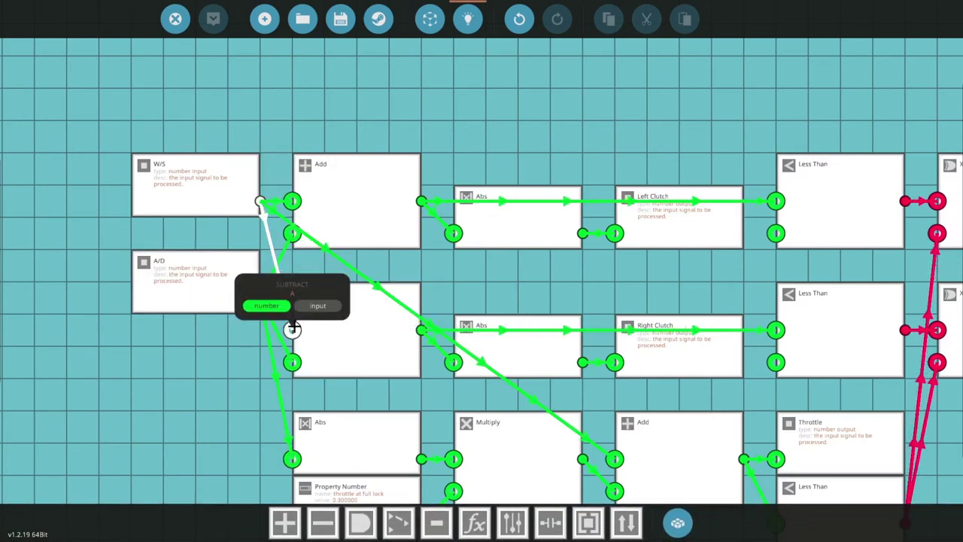
left_click_drag(293, 328, 292, 329)
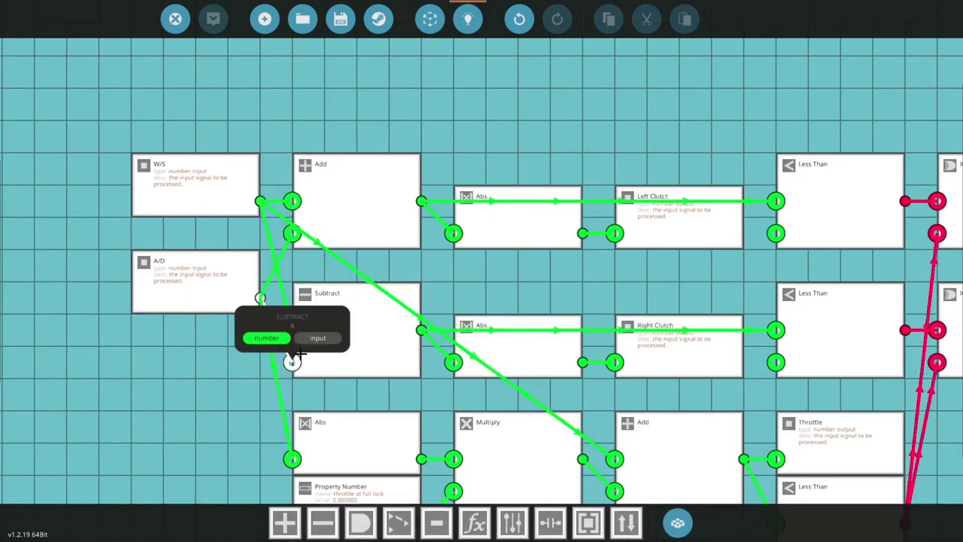
Step: Examine how the Add and Subtract results feed the clutch outputs and the Less Than and XOR gates
left_click_drag(474, 286, 405, 304)
left_click_drag(567, 289, 363, 296)
left_click(525, 210)
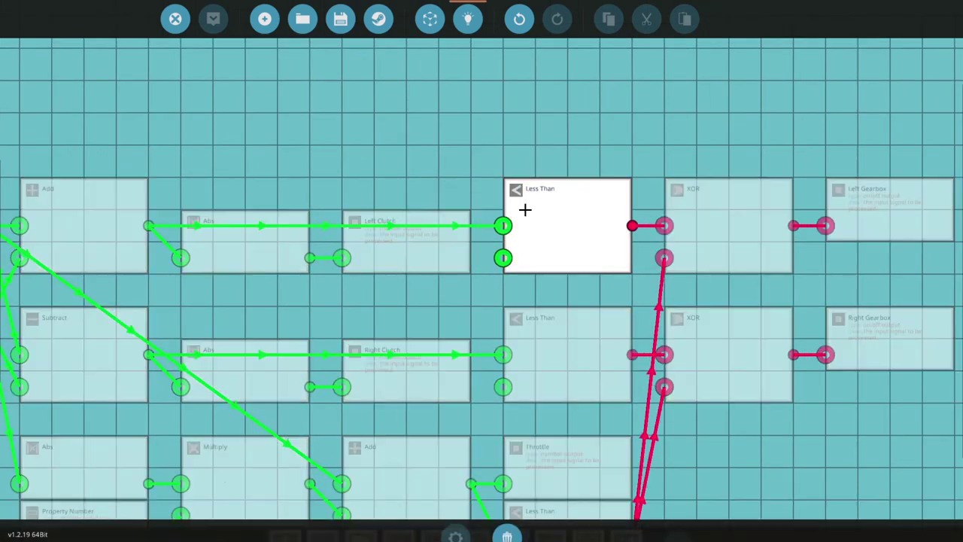
left_click(525, 210)
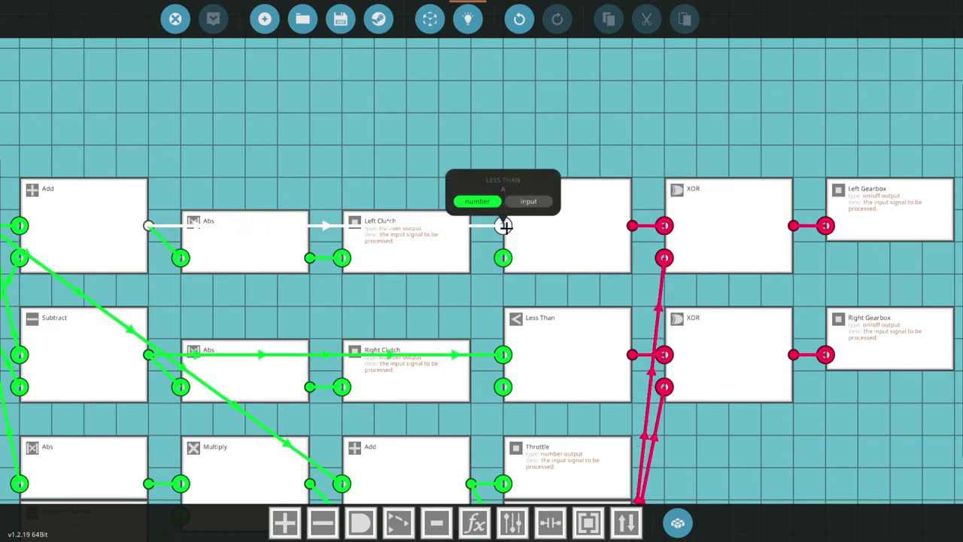
left_click_drag(595, 271, 419, 253)
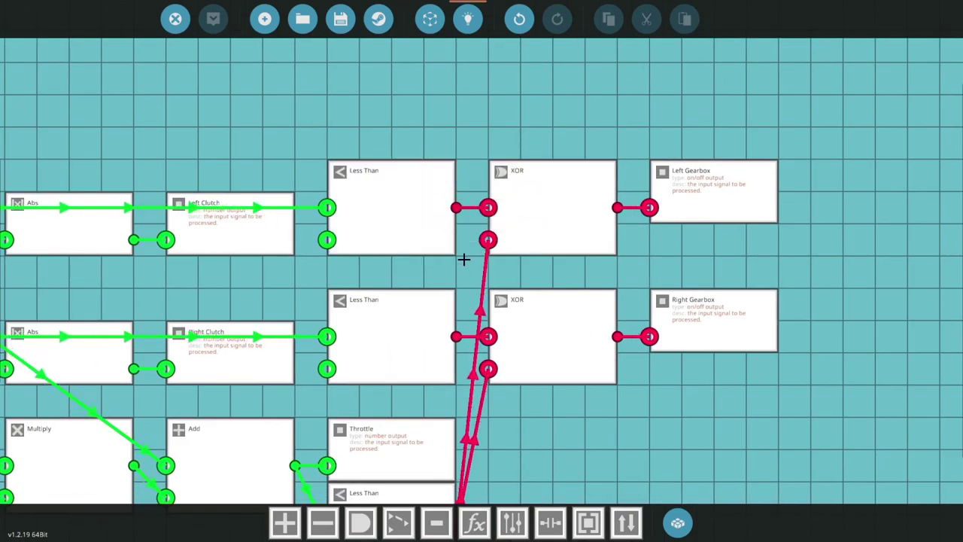
left_click_drag(464, 258, 567, 216)
left_click_drag(443, 226, 643, 271)
left_click_drag(436, 272, 383, 265)
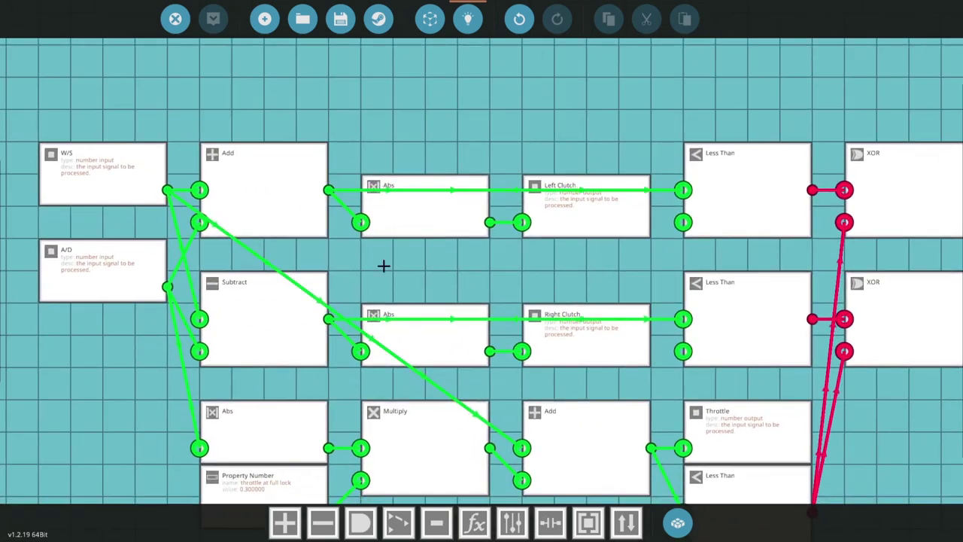
left_click_drag(408, 299, 153, 282)
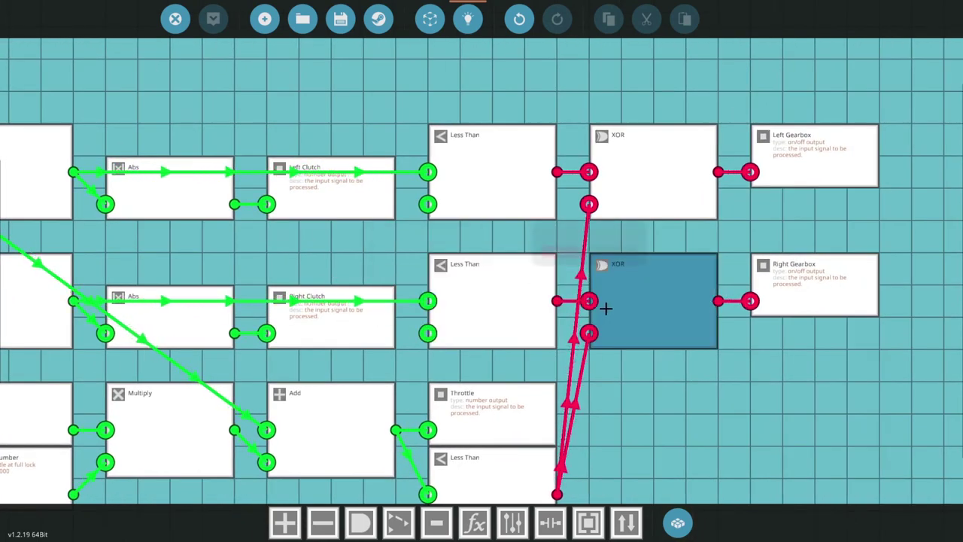
Step: Examine how the throttle Add gate and lower Less Than gate combine with the XOR gates driving the Left and Right Gearbox outputs
left_click_drag(685, 405, 650, 177)
scroll(495, 427, "up", 1)
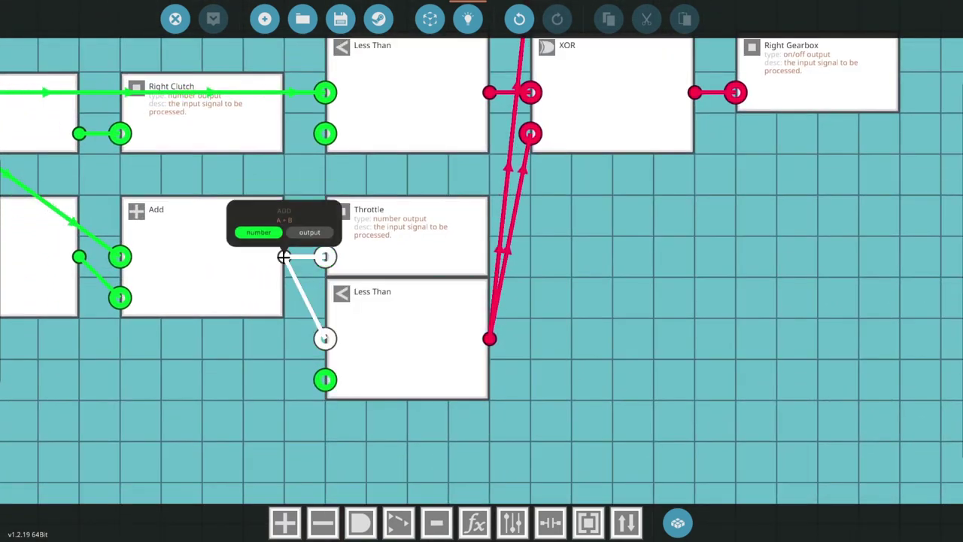
scroll(327, 339, "down", 3)
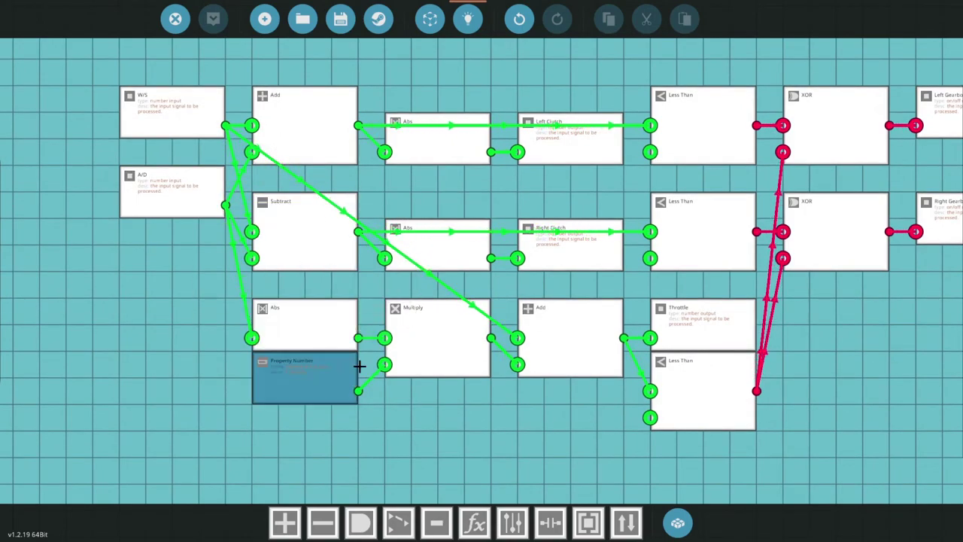
left_click_drag(450, 424, 271, 422)
scroll(459, 389, "up", 1)
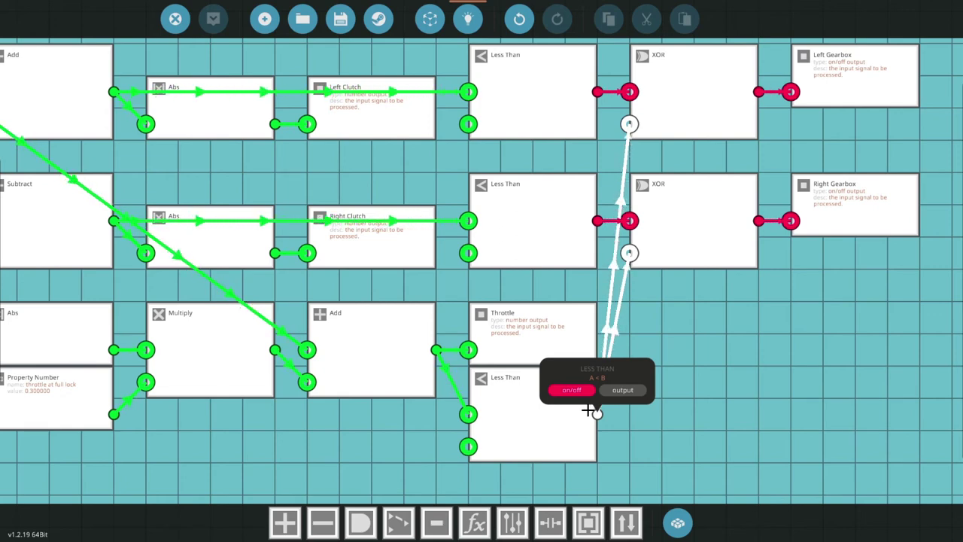
left_click_drag(643, 344, 445, 471)
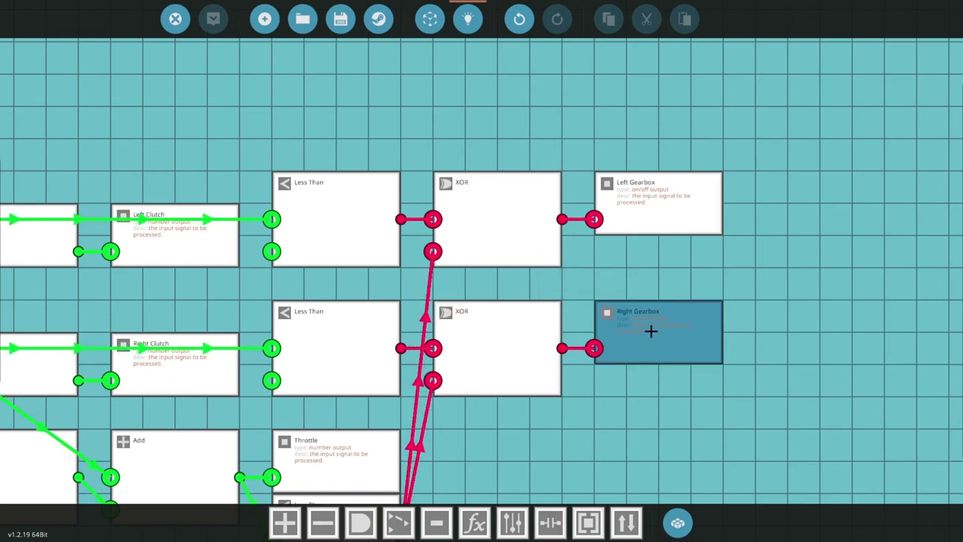
scroll(469, 143, "down", 5)
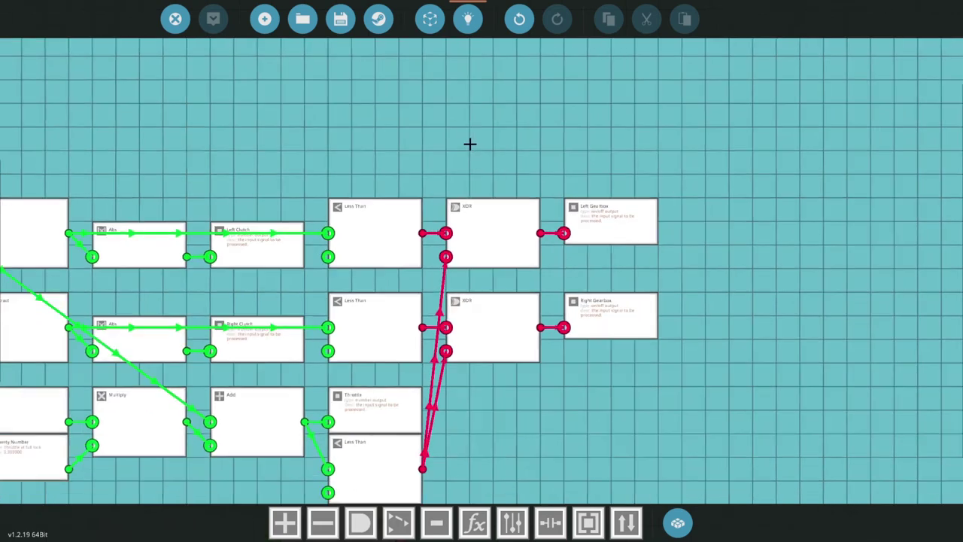
scroll(558, 237, "up", 3)
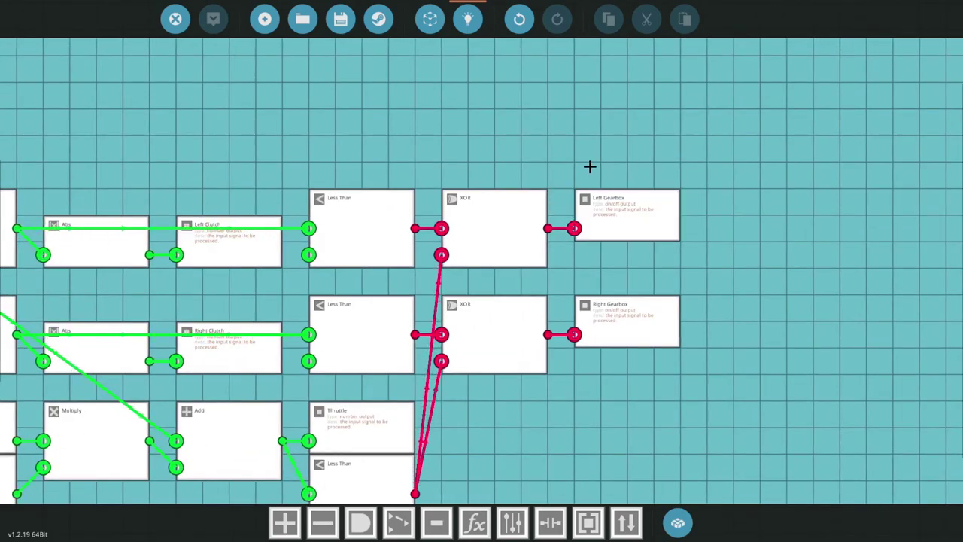
left_click_drag(485, 143, 636, 155)
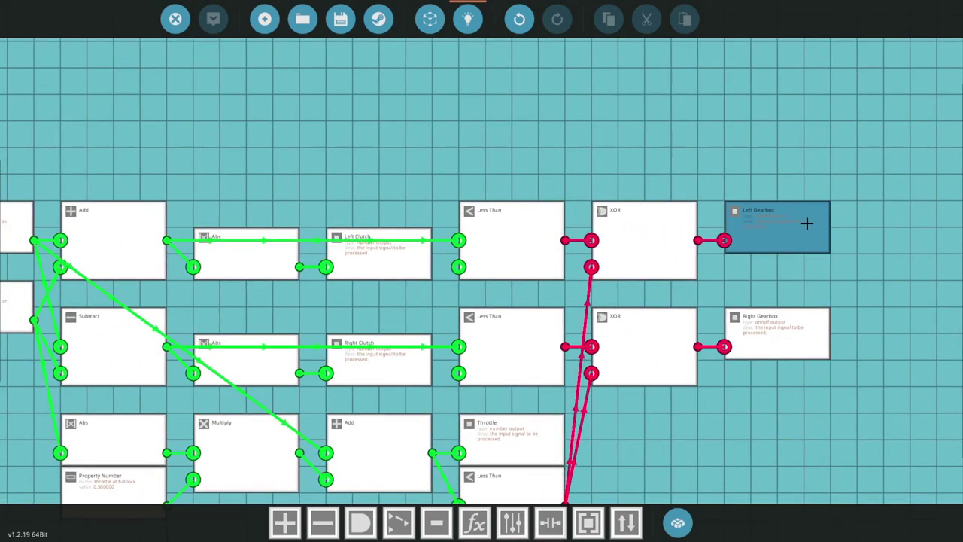
left_click_drag(741, 186, 644, 187)
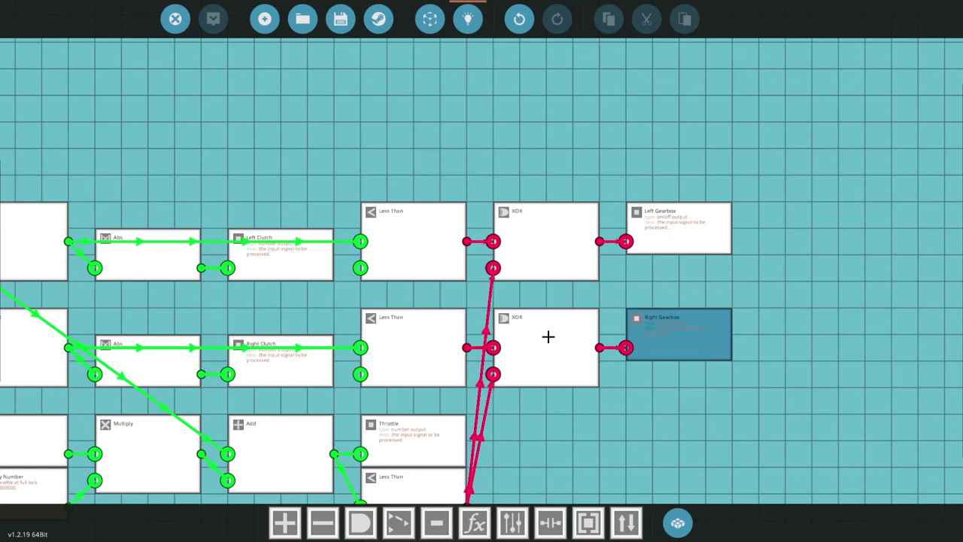
left_click_drag(247, 299, 479, 283)
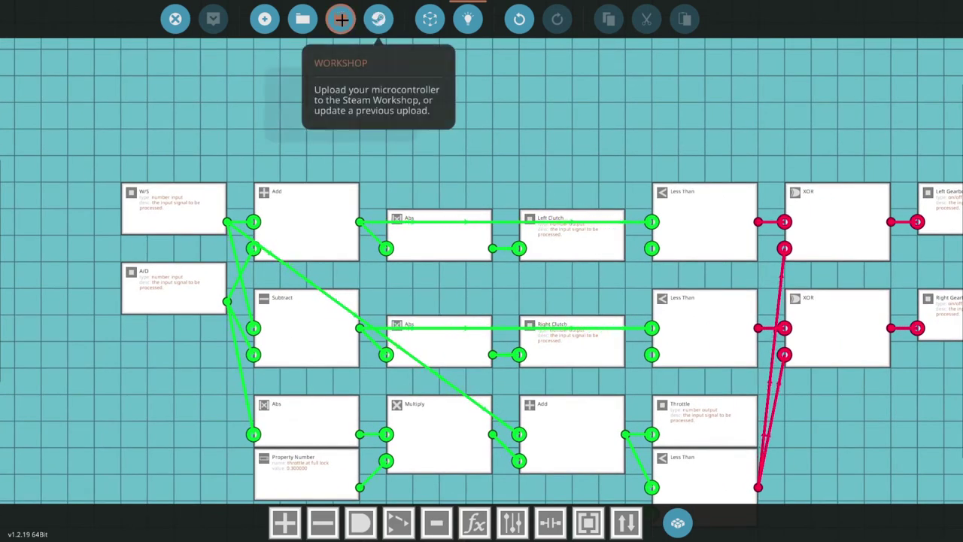
Step: Save the microcontroller and return to the vehicle editor
left_click(340, 19)
left_click(348, 275)
left_click(518, 395)
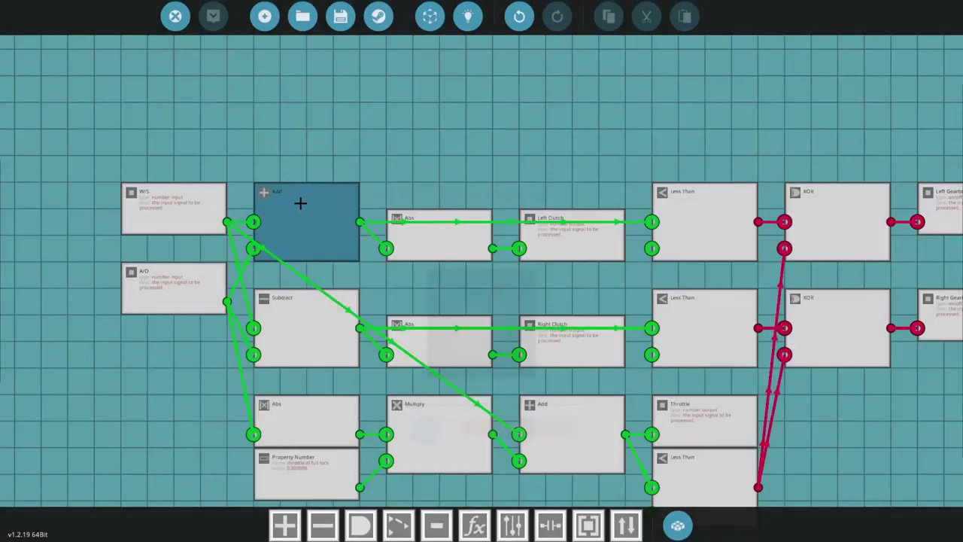
left_click(173, 19)
Step: Search the component inventory for "tank" and place the Tank Control microcontroller on the chassis between the electric motor and the seat
type("q")
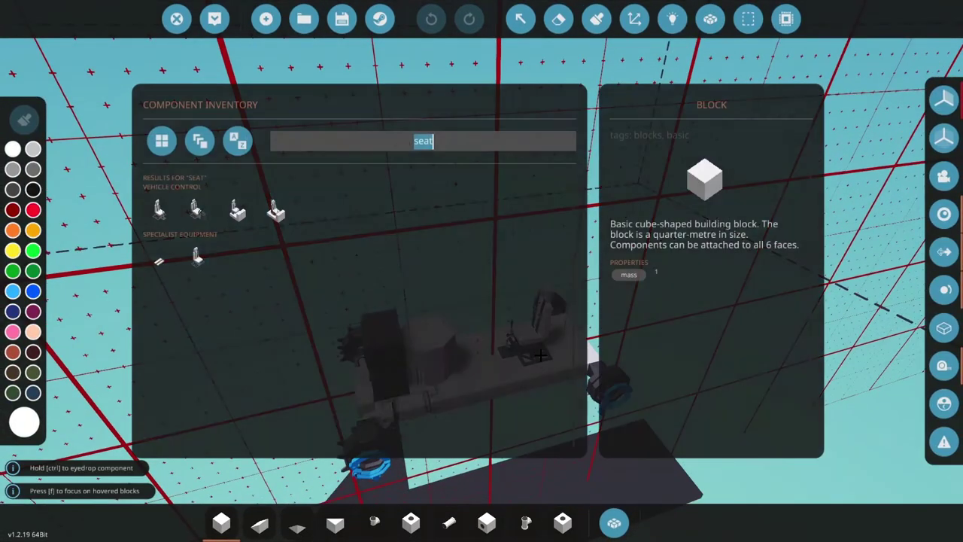
type("tank")
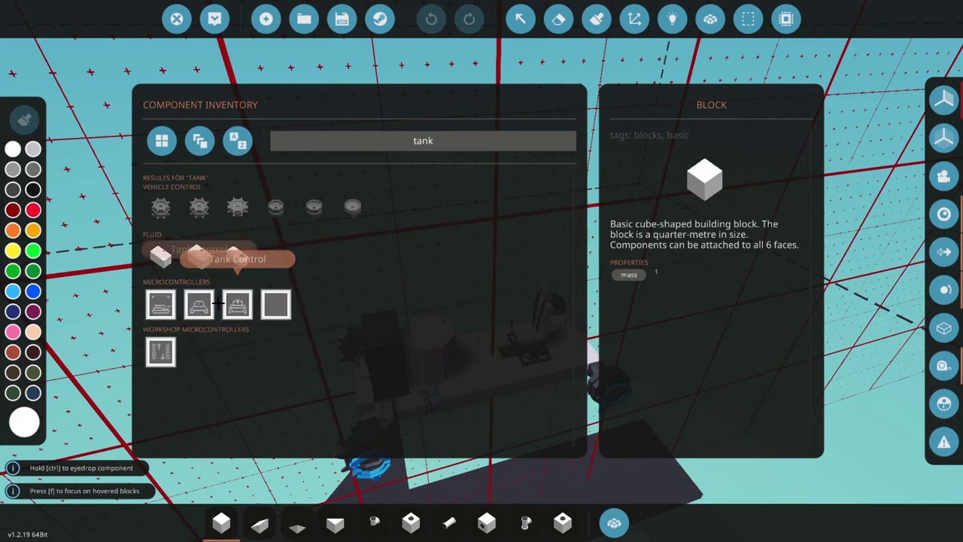
left_click(193, 308)
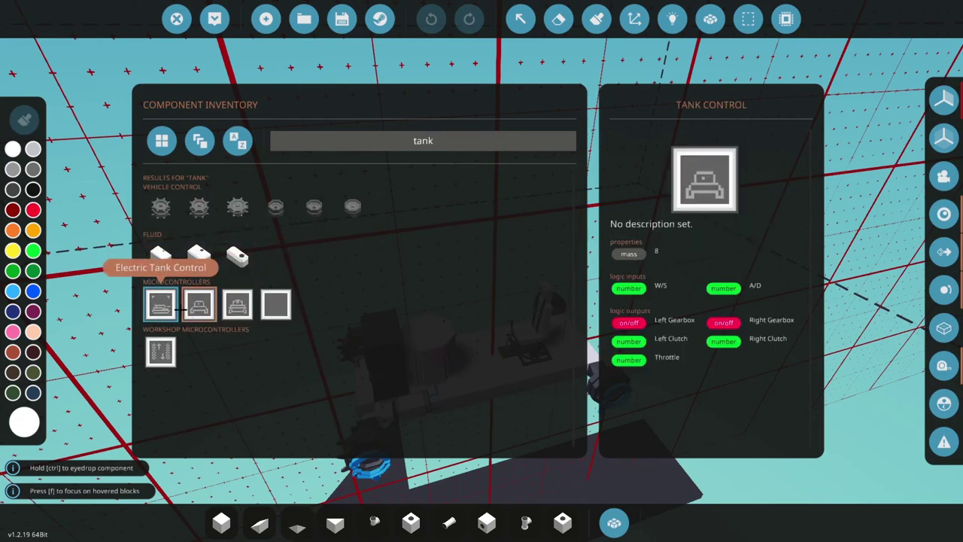
left_click(200, 315)
scroll(489, 358, "up", 5)
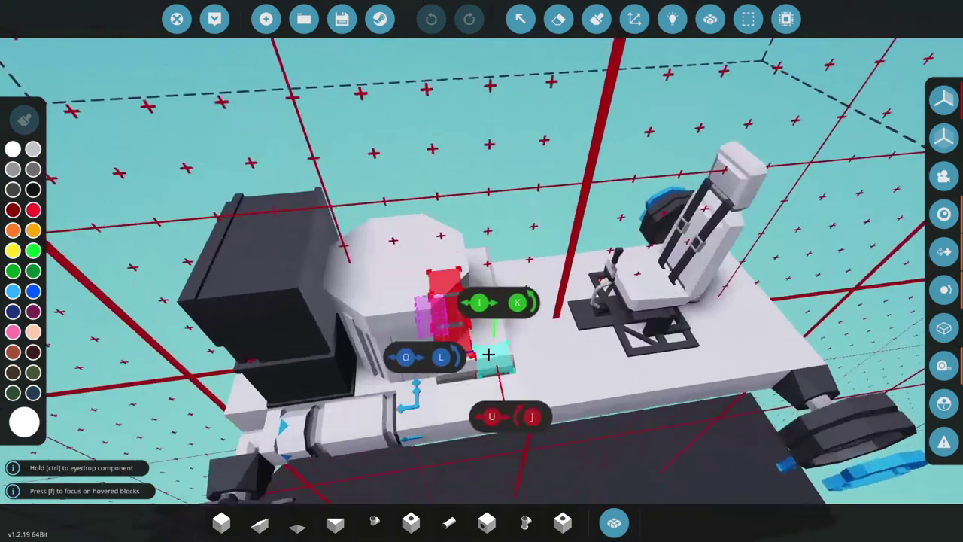
Step: Wire the seat's W/S and A/D outputs to the matching Tank Control inputs
left_click(671, 19)
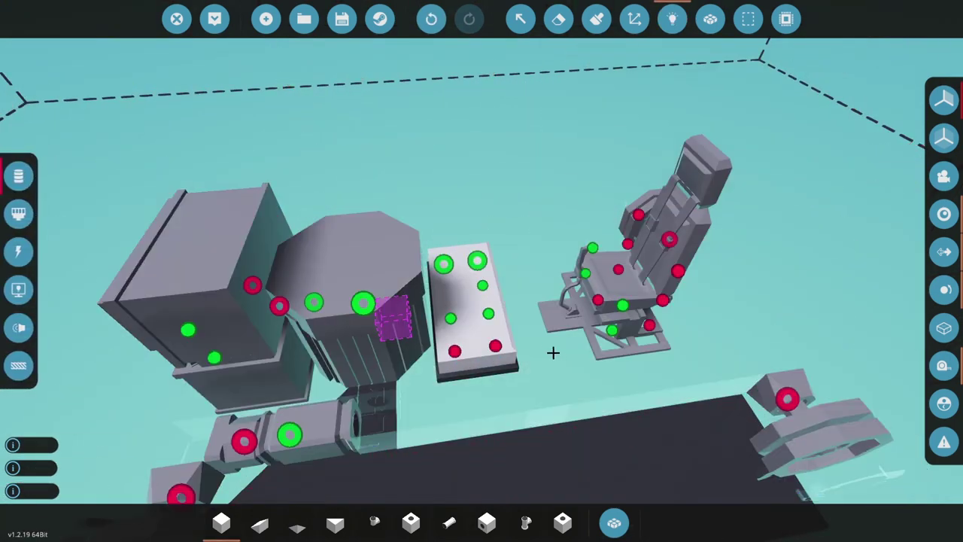
scroll(516, 308, "up", 3)
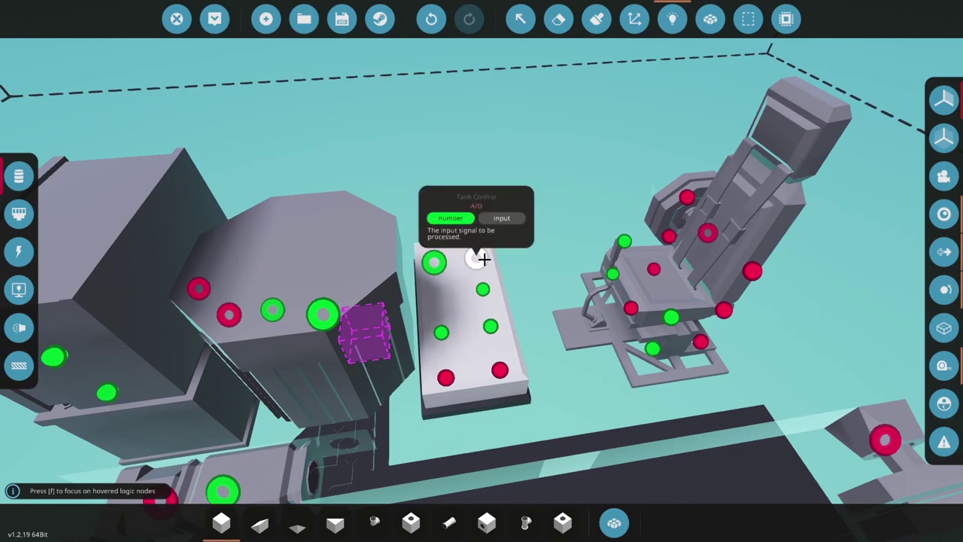
left_click_drag(631, 242, 670, 317)
left_click_drag(624, 241, 322, 315)
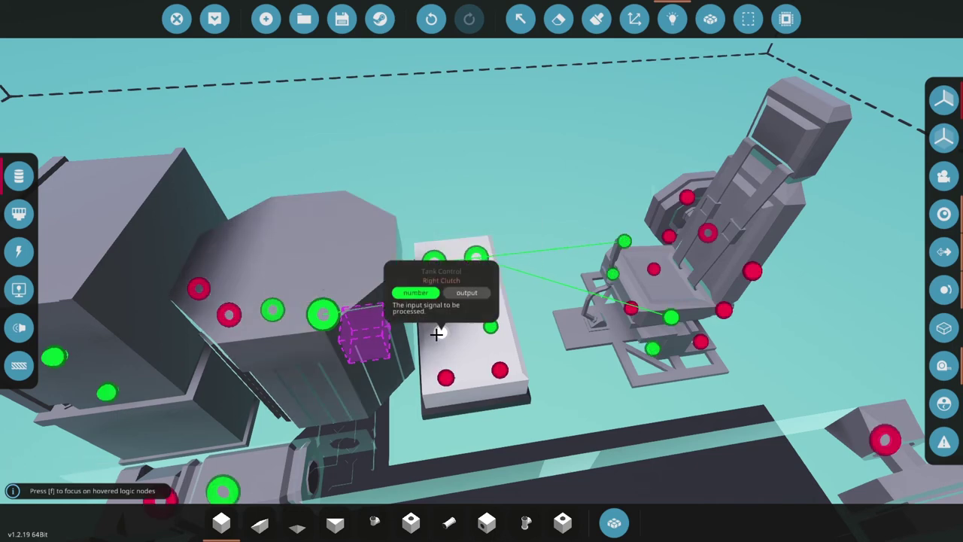
Step: Wire Tank Control's throttle output to the electric motor and its clutch and gearbox outputs to the left and right clutches and gearboxes
left_click_drag(436, 333, 386, 219)
left_click_drag(601, 270, 346, 368)
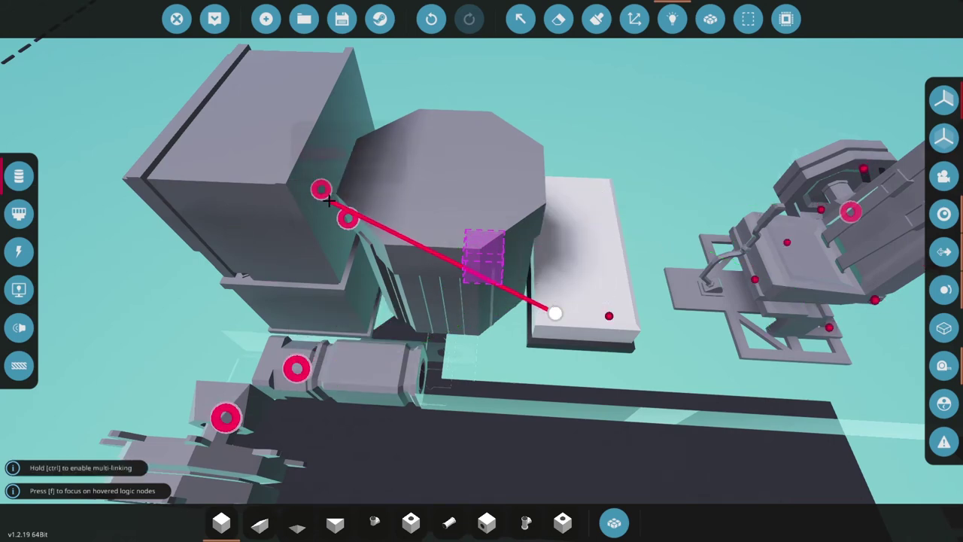
left_click_drag(347, 218, 347, 219)
left_click_drag(609, 316, 387, 356)
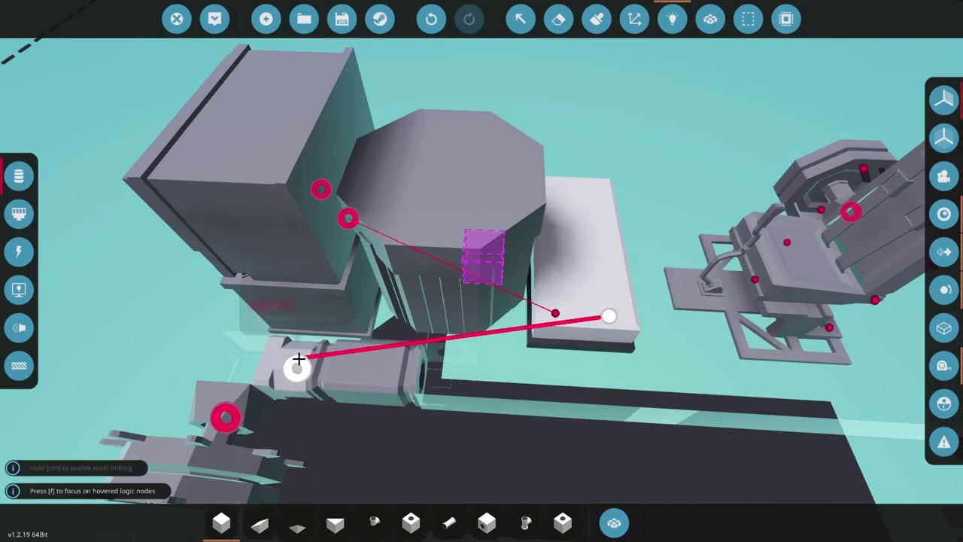
left_click_drag(298, 359, 298, 364)
left_click(18, 252)
key("s")
left_click(18, 175)
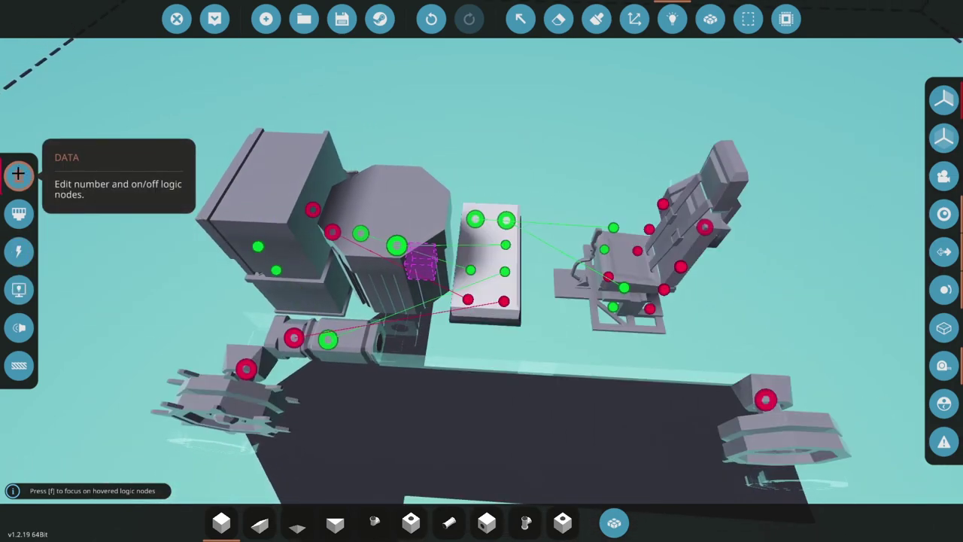
Step: Inspect the Throttle at Full Lock property of the placed Tank Control microcontroller
key("w")
left_click(521, 19)
left_click(479, 221)
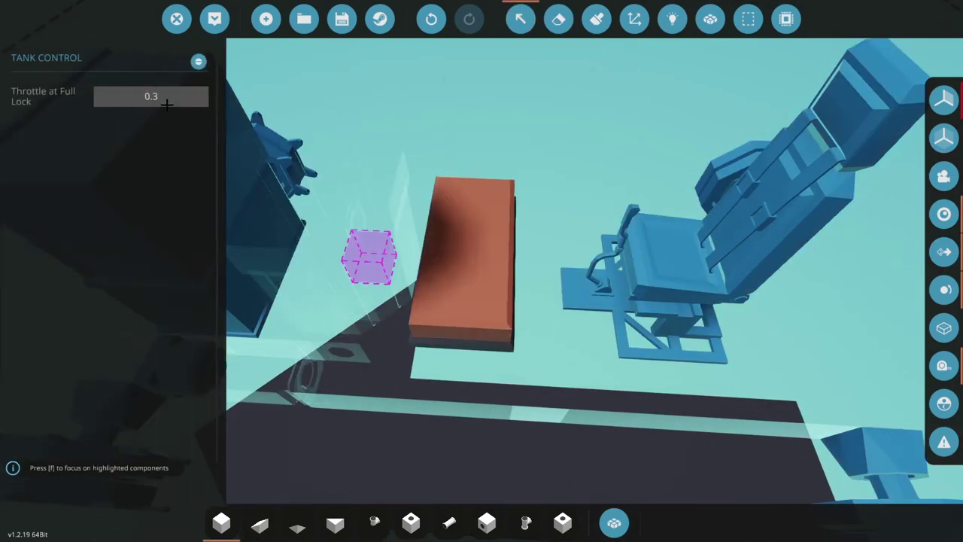
left_click(449, 114)
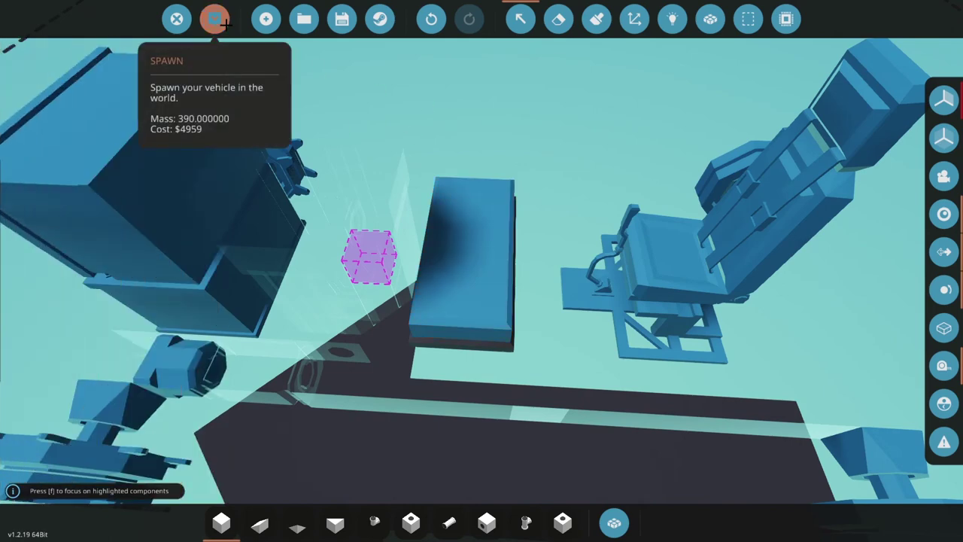
Step: Spawn the tracked vehicle in the world and sit in its driver seat
left_click(216, 19)
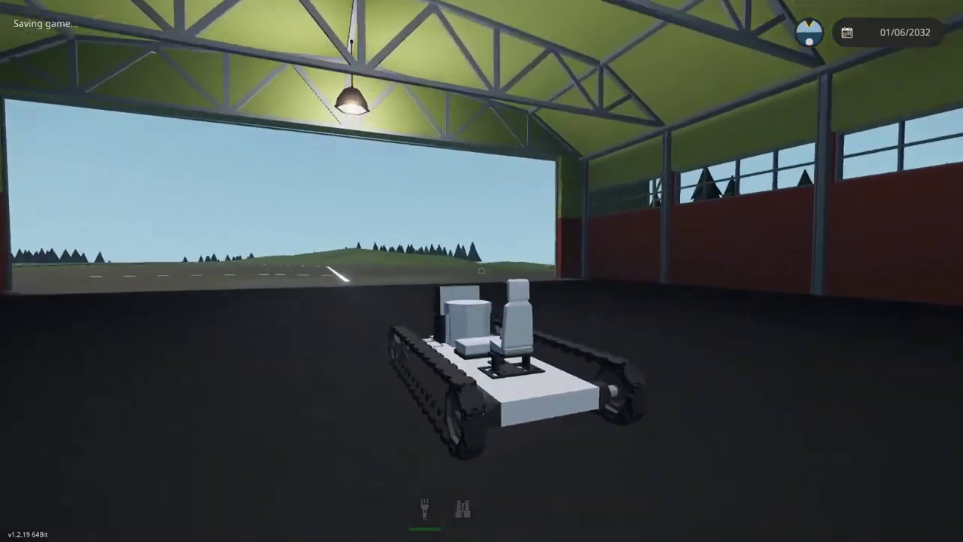
key("w")
key("f")
scroll(482, 271, "down", 5)
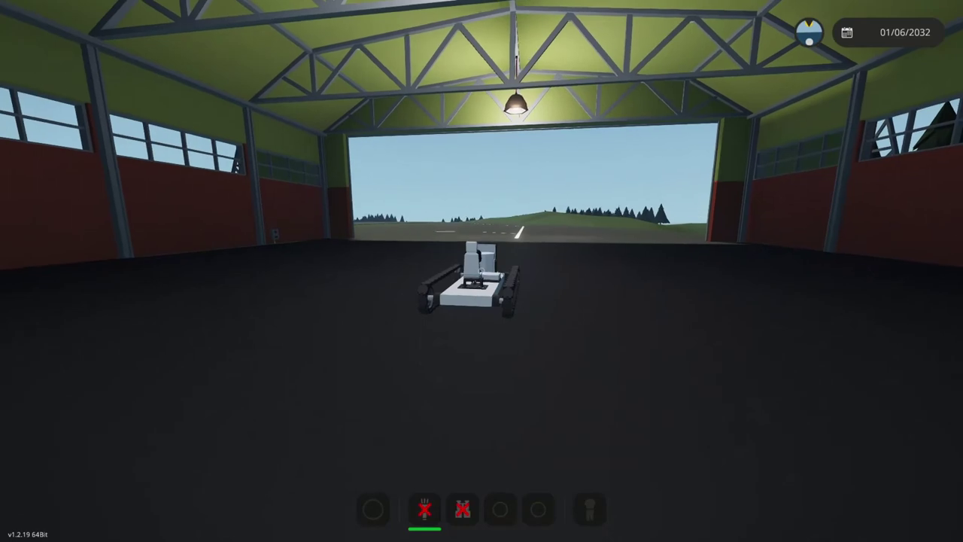
Step: Test reversing and turning the tracked vehicle inside the hangar
scroll(482, 270, "up", 3)
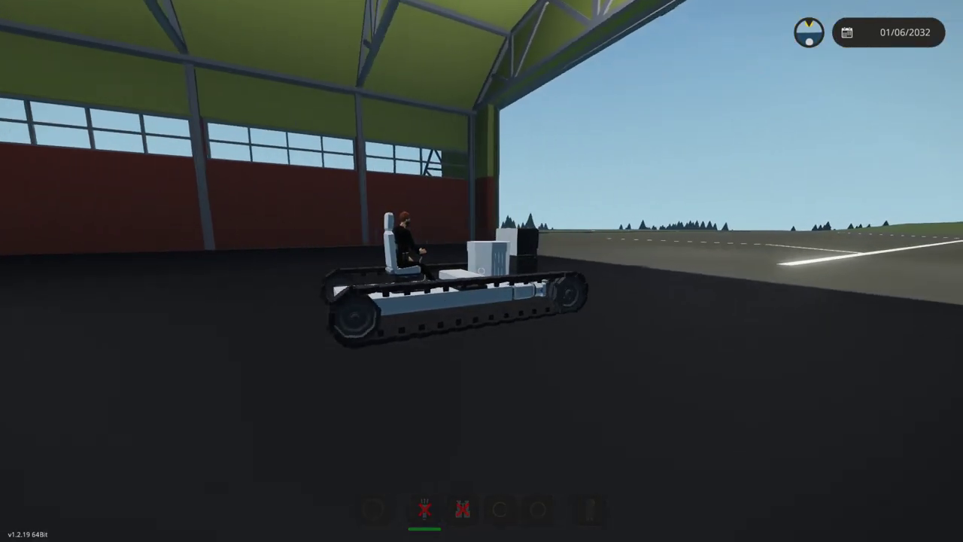
key("s")
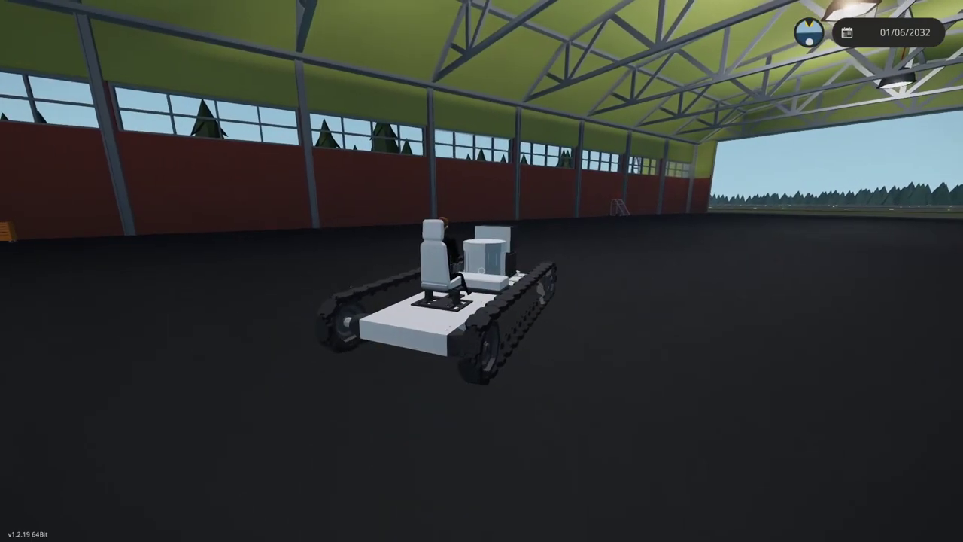
key("Tab")
key("d")
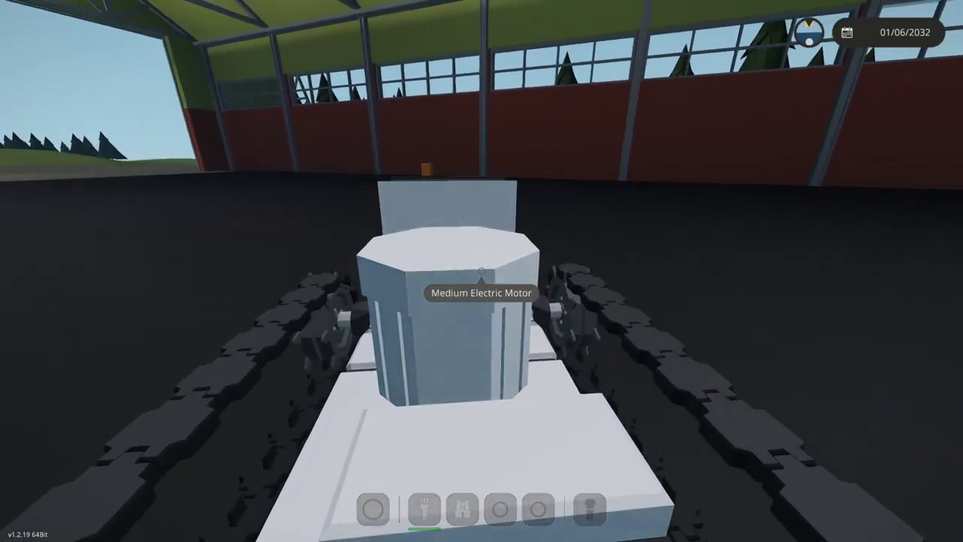
Step: Drive the vehicle forward out of the hangar from the third-person view and steer it onto the grass
key("Tab")
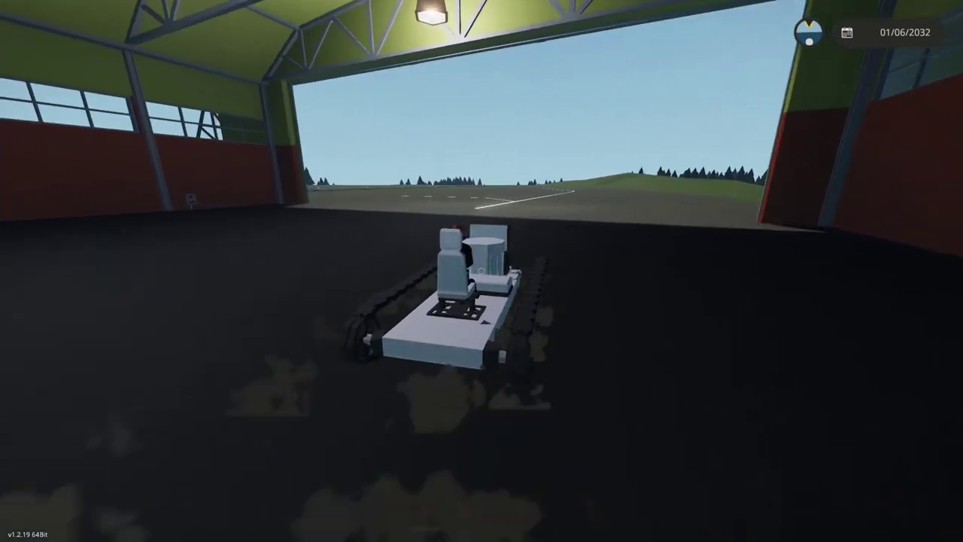
key("w")
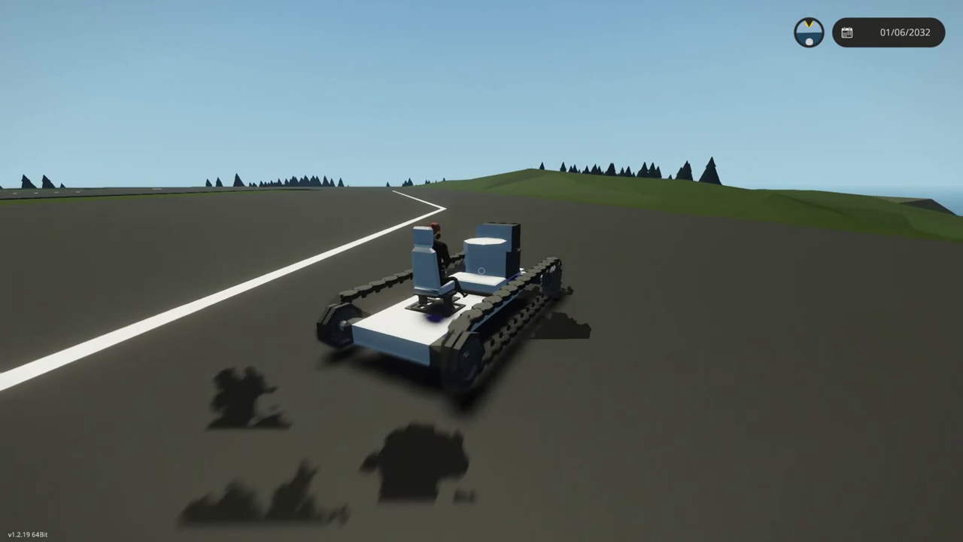
key("d")
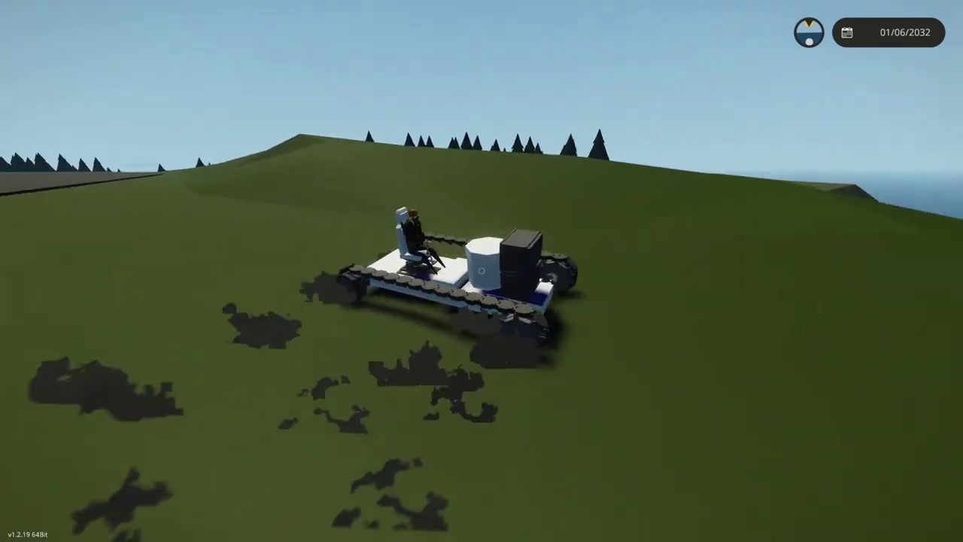
Step: Steer the tracked vehicle across the grass, back onto the tarmac and forward past the hangar
key("d")
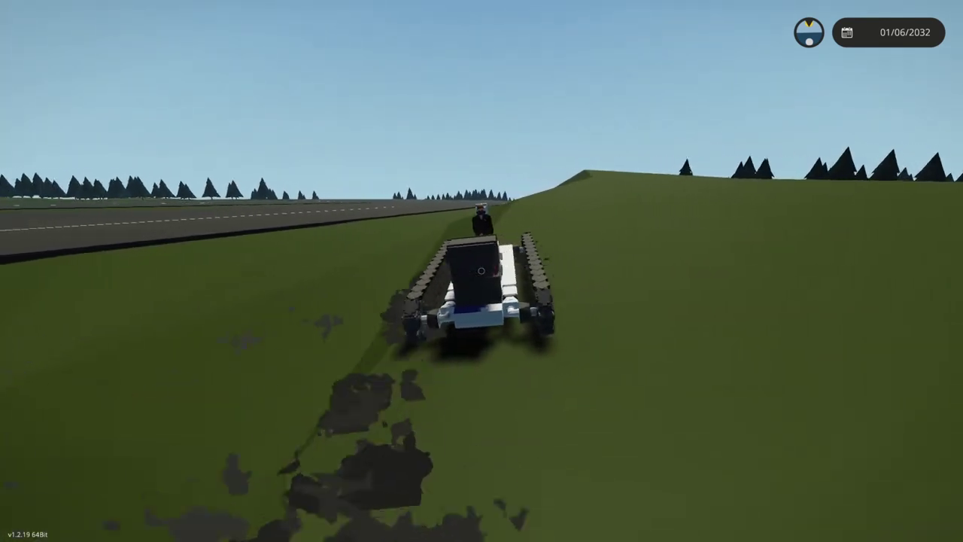
key("a")
key("a")
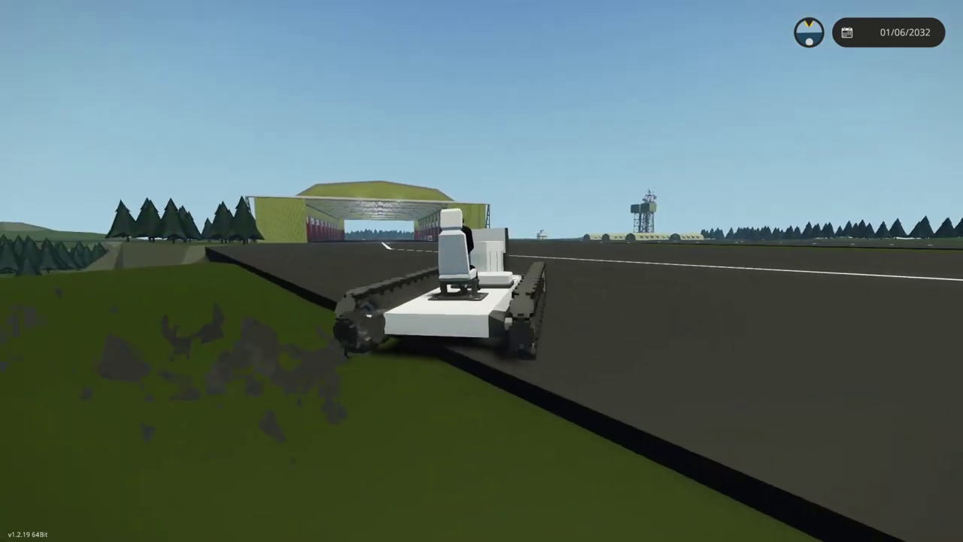
key("d")
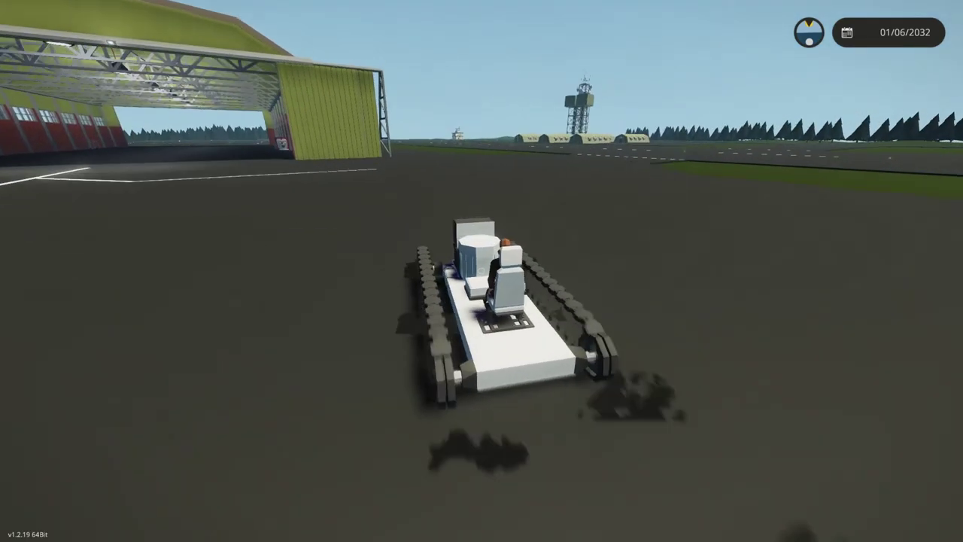
key("w")
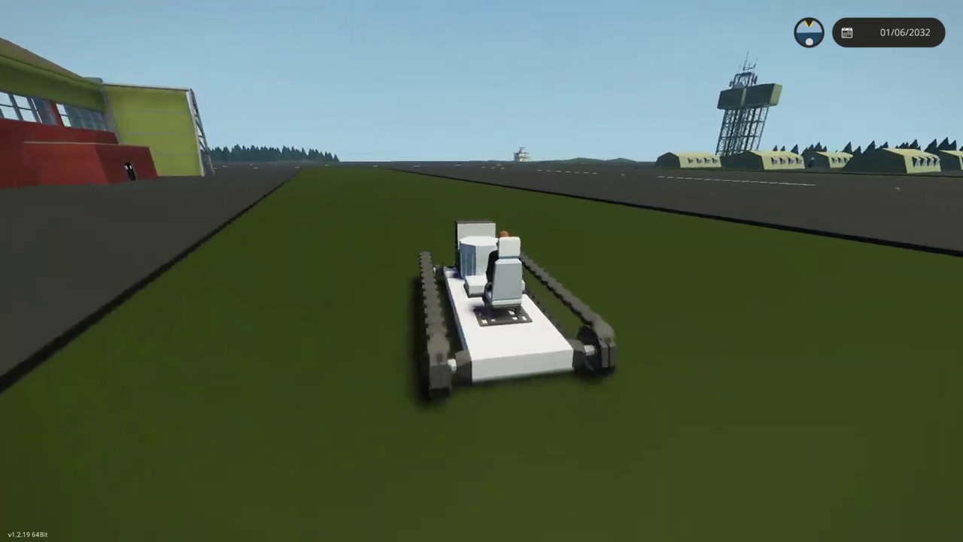
Step: Check the Medium Electric Motor's throttle, RPS and electric read-outs from the first-person driver view while driving
key("Tab")
mouse_move(482, 271)
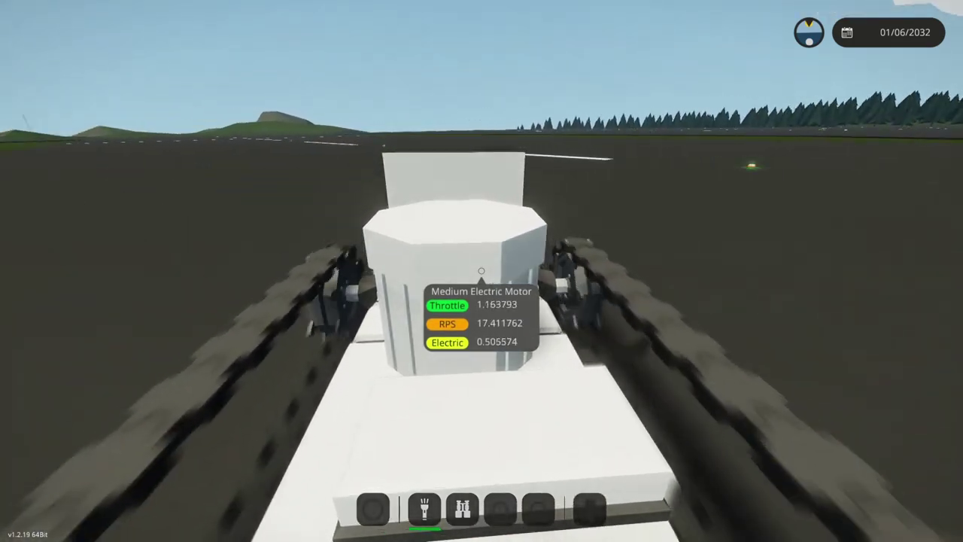
key("Tab")
key("v")
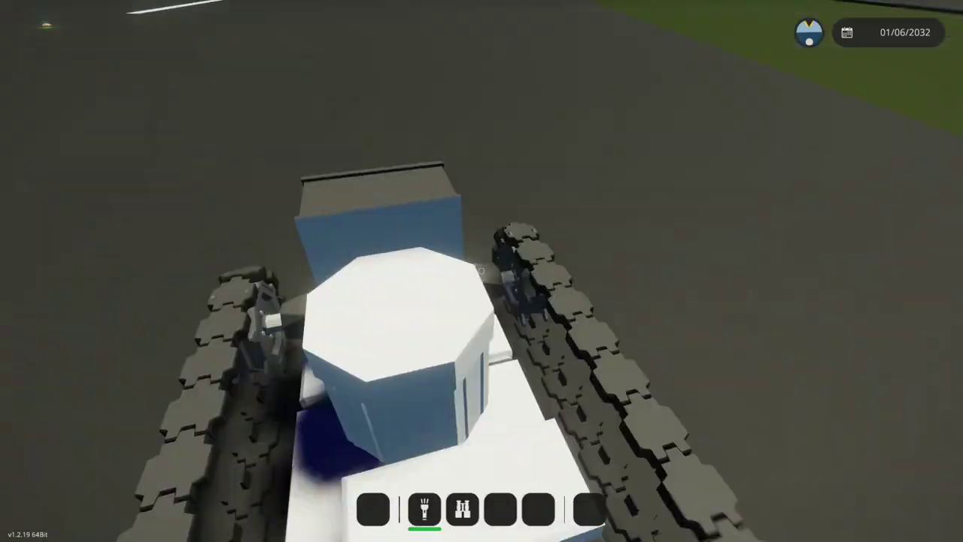
Step: Walk around the parked vehicle on foot and examine its tracks, seat, motor and battery end
key("s")
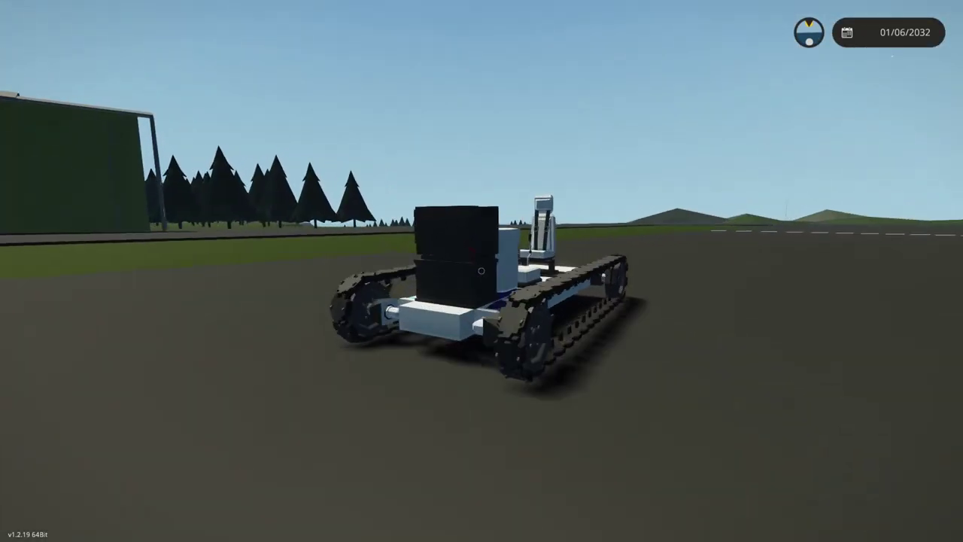
key("d")
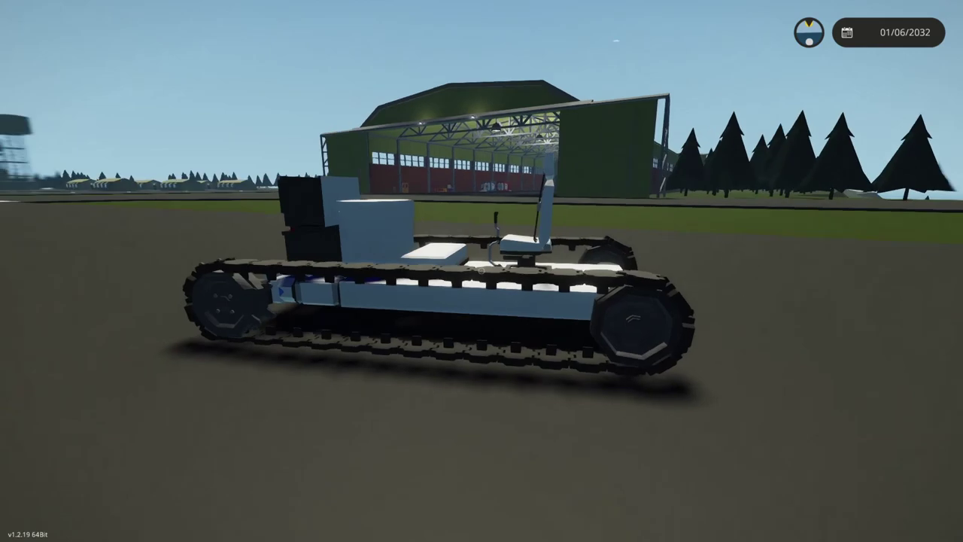
key("d")
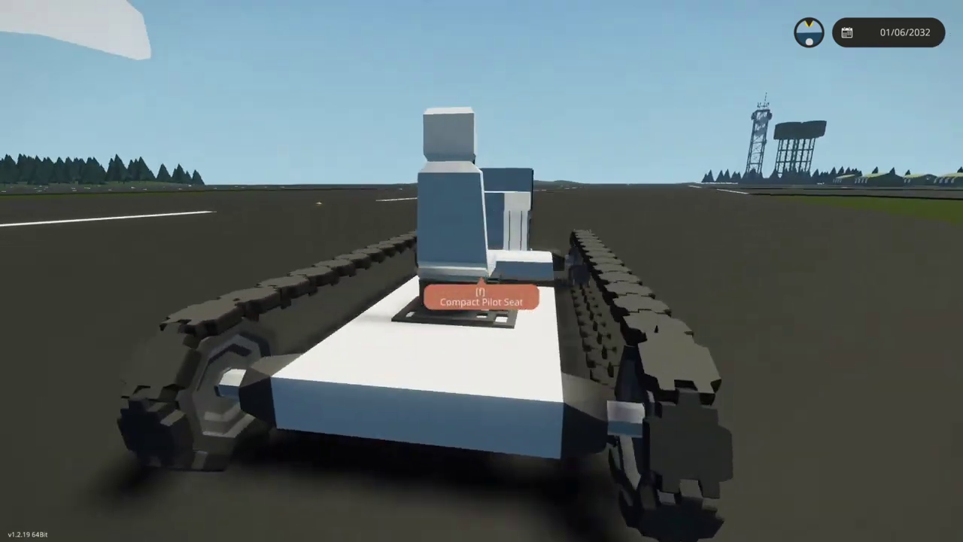
key("d")
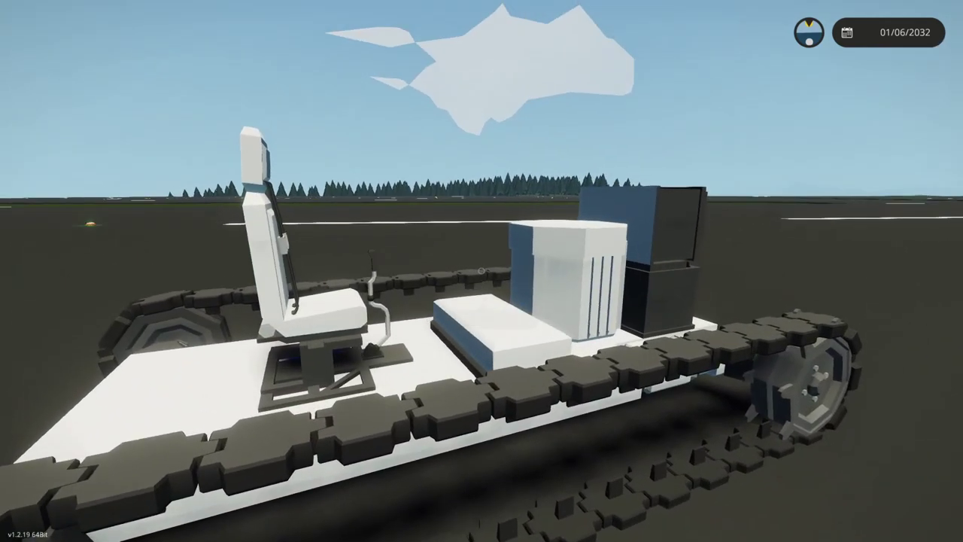
key("s")
key("d")
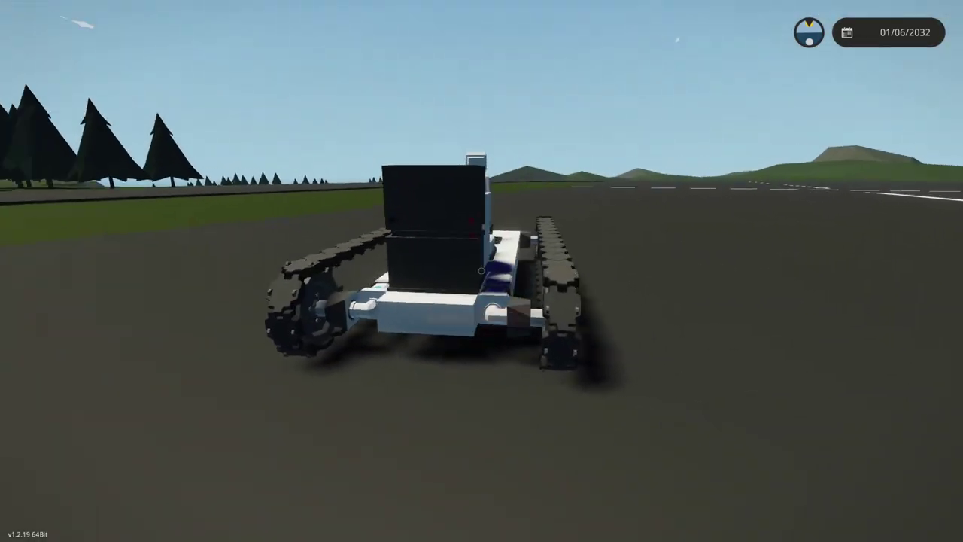
key("d")
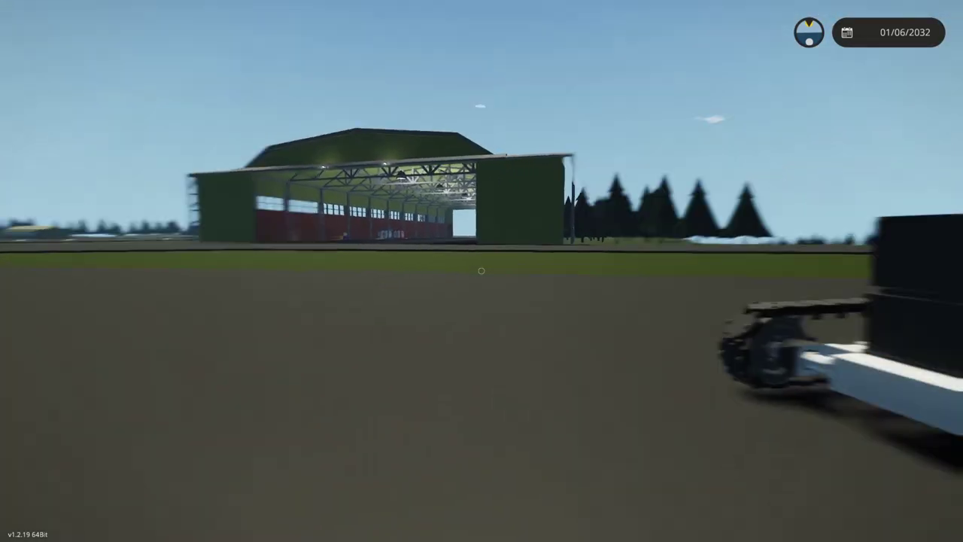
key("d")
key("w")
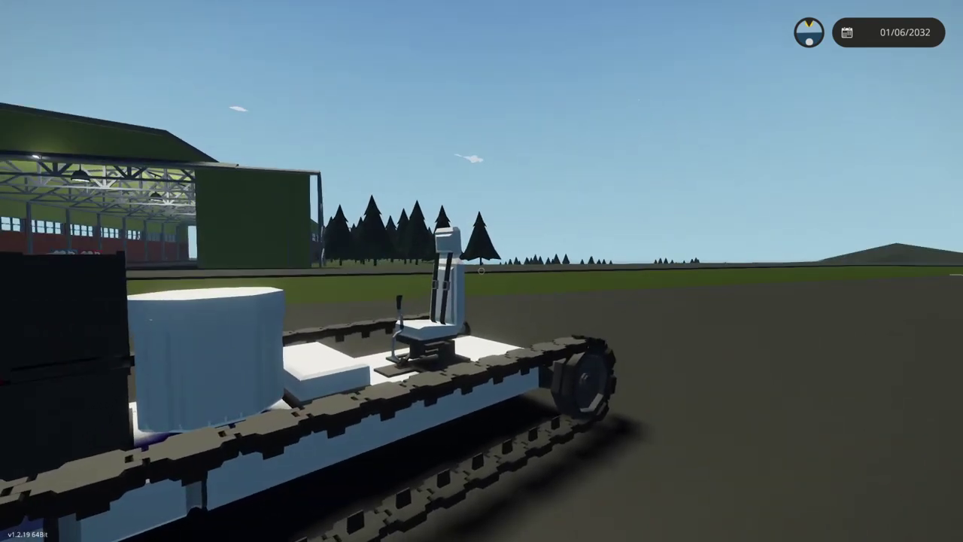
Step: Examine the small tank drive wheels and their axle connections at the battery end of the vehicle up close
key("a")
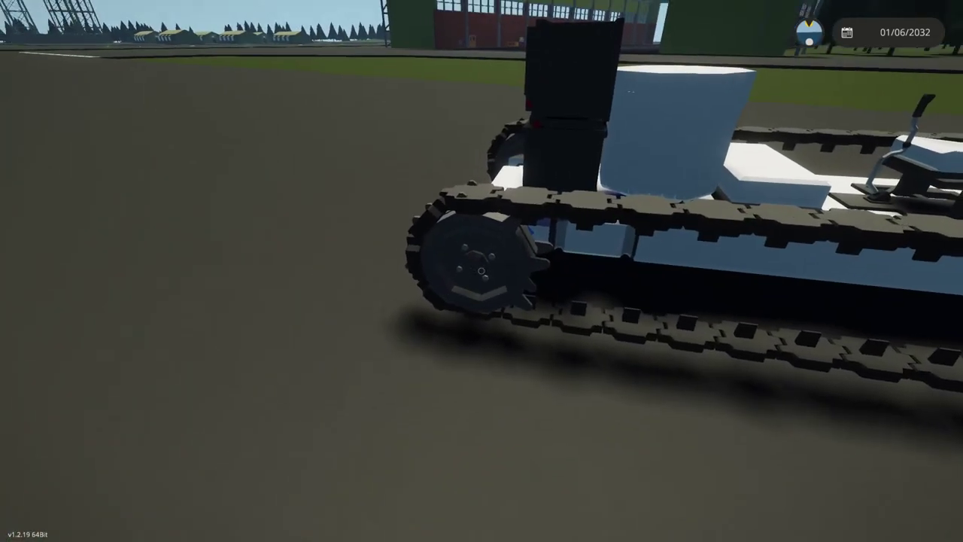
key("a")
key("w")
key("a")
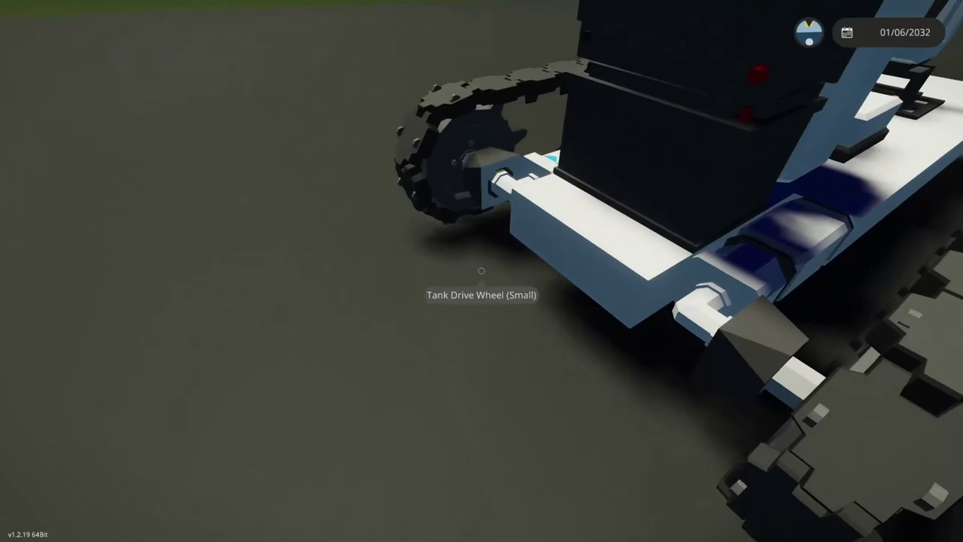
key("w")
key("d")
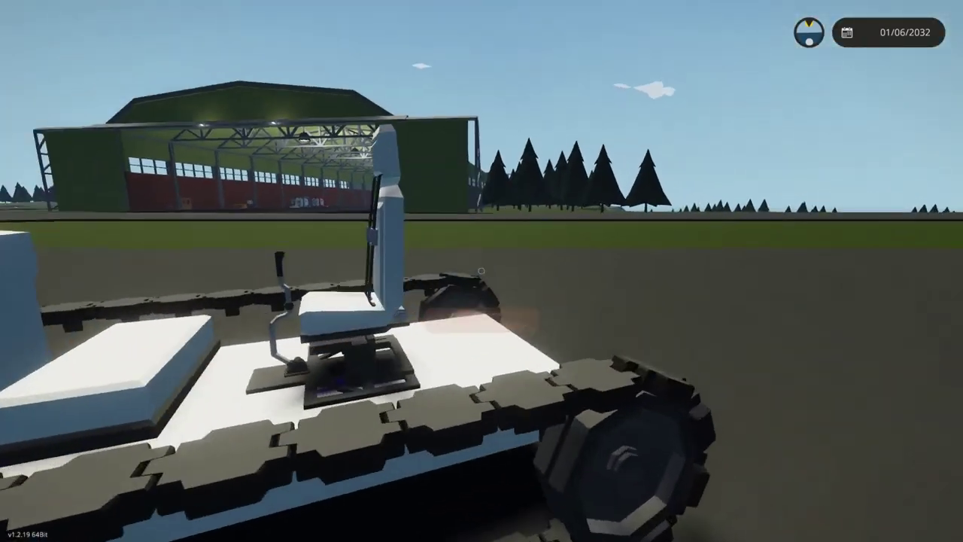
Step: Walk to the seat side of the vehicle and take a zoomed look at the Tank Control microcontroller
key("s")
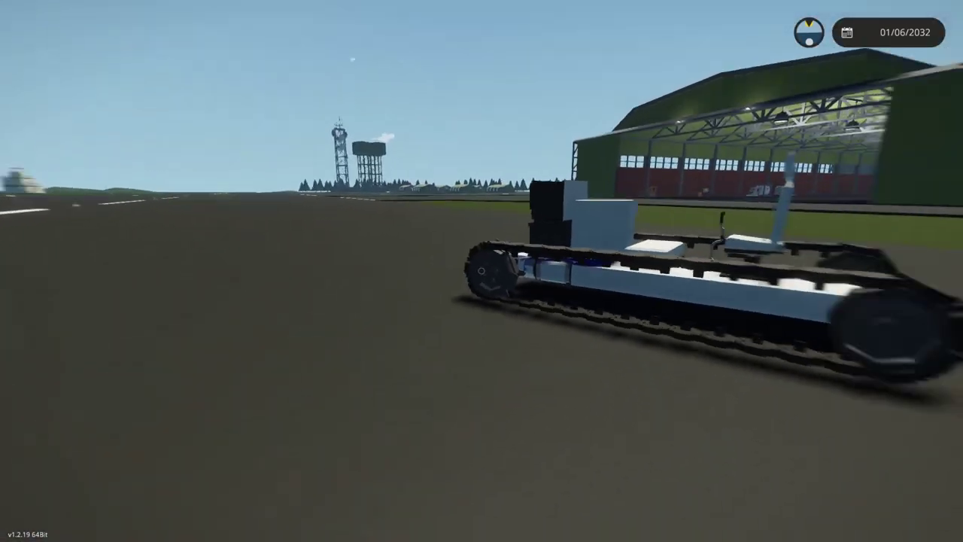
key("w")
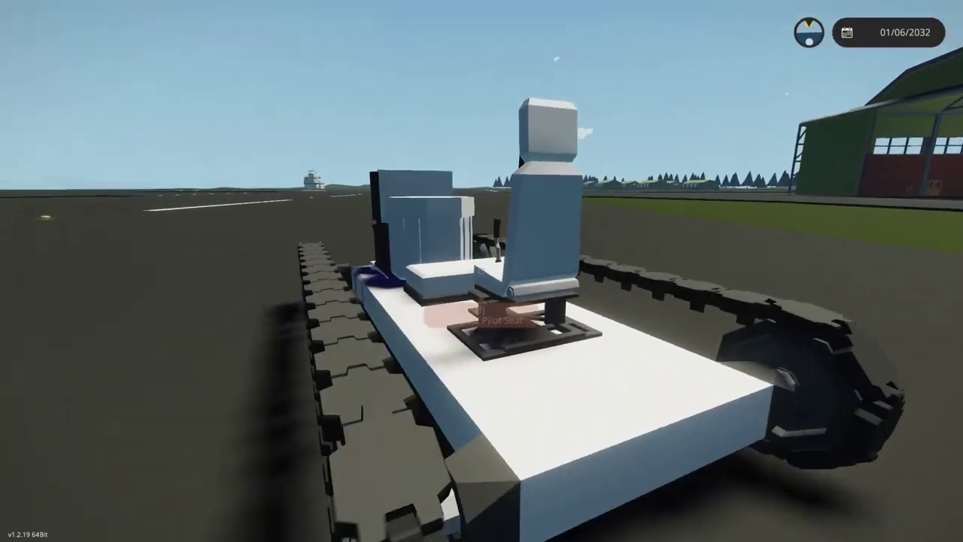
key("z")
key("a")
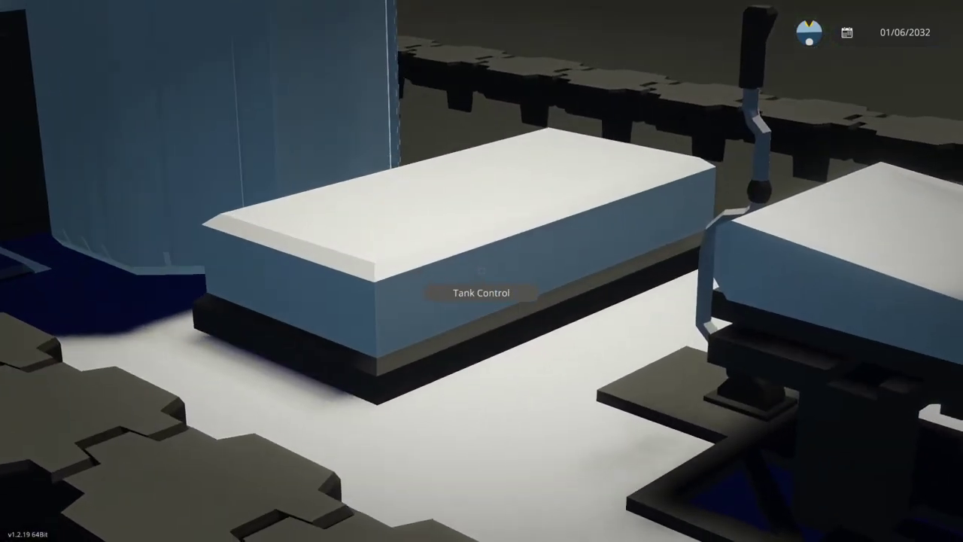
key("s")
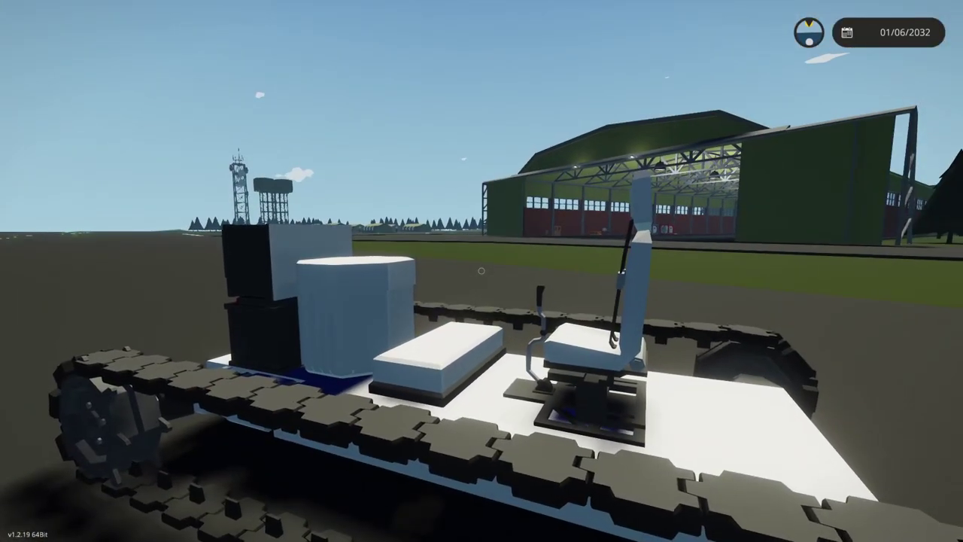
Step: View the vehicle from the third-person camera, including a close-up, and return to first person
key("Tab")
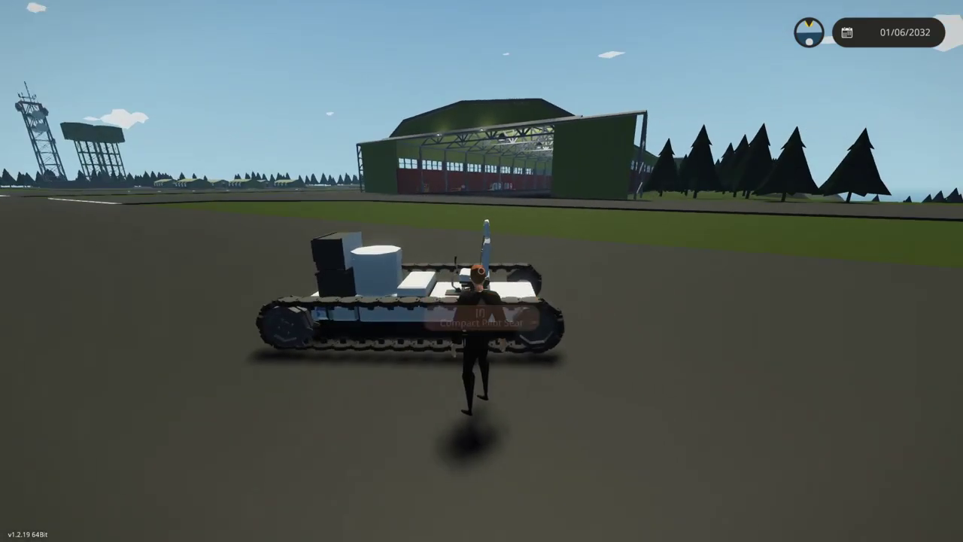
key("w")
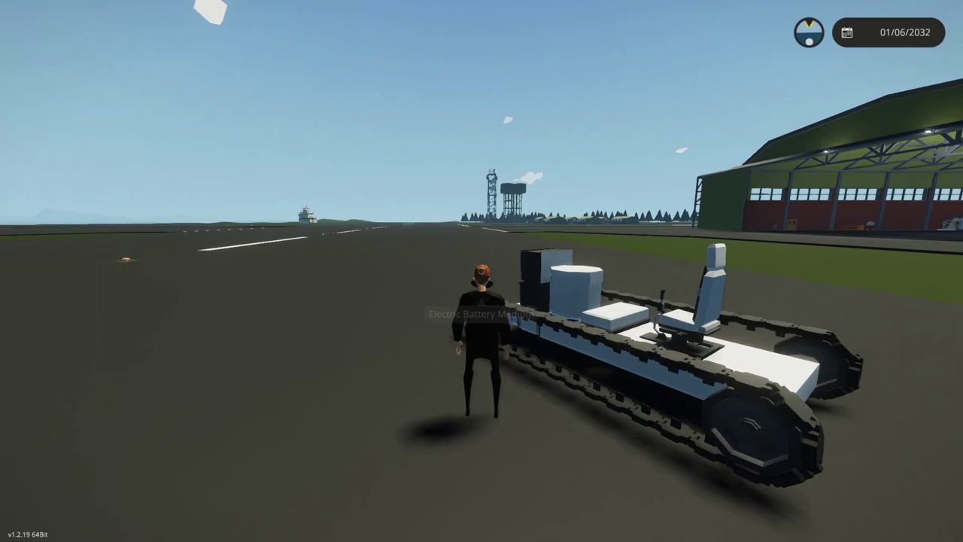
scroll(482, 271, "up", 5)
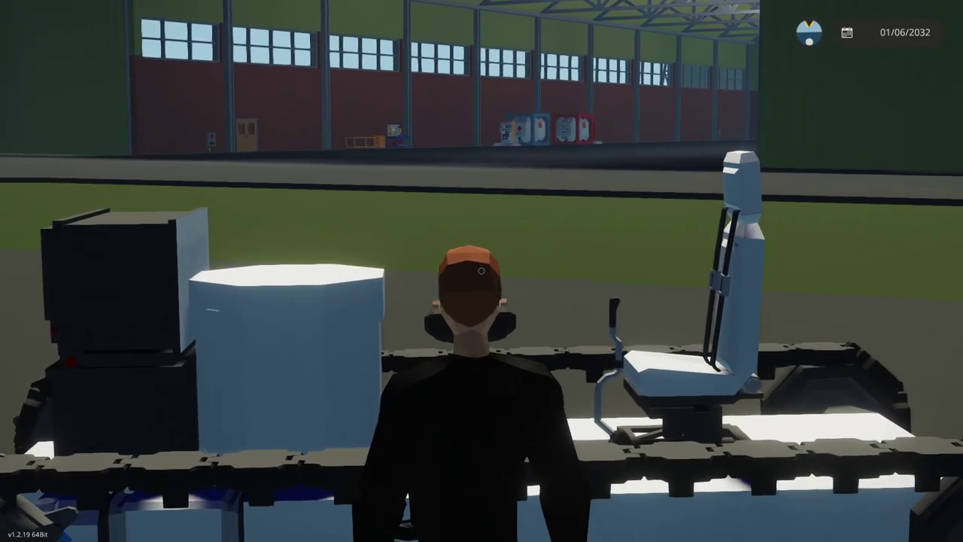
scroll(482, 270, "down", 5)
key("Tab")
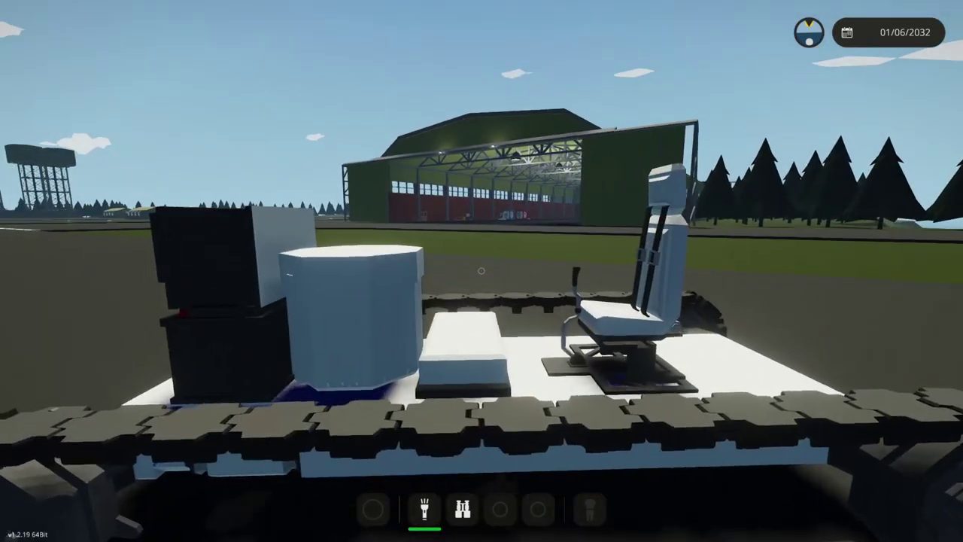
Step: Walk around the vehicle once more, examining both track sides, the batteries and the complete layout from a distance
key("a")
key("w")
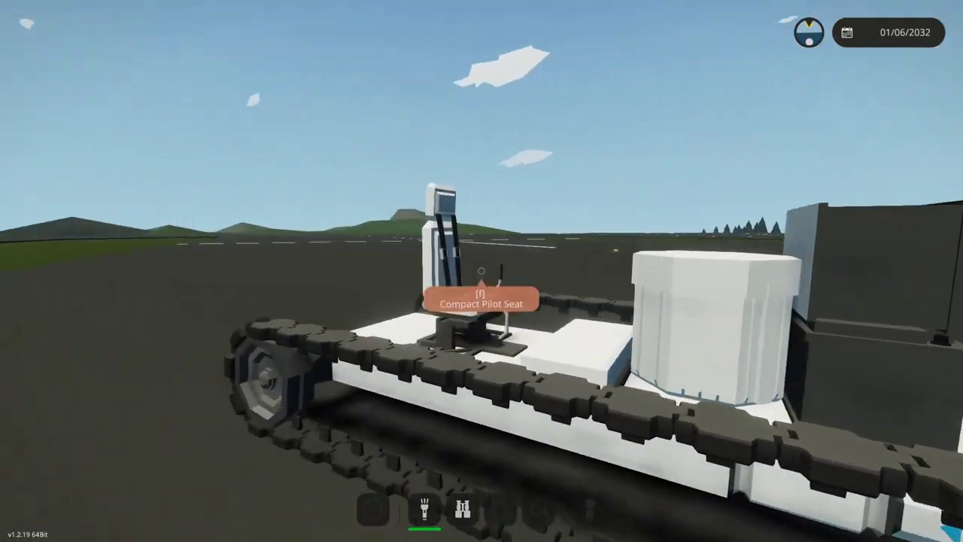
key("space")
key("s")
key("d")
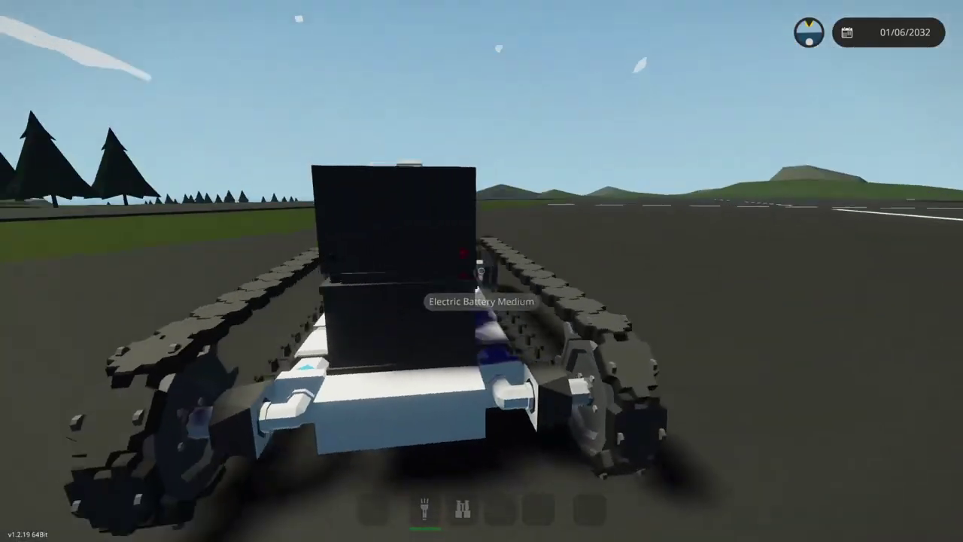
key("d")
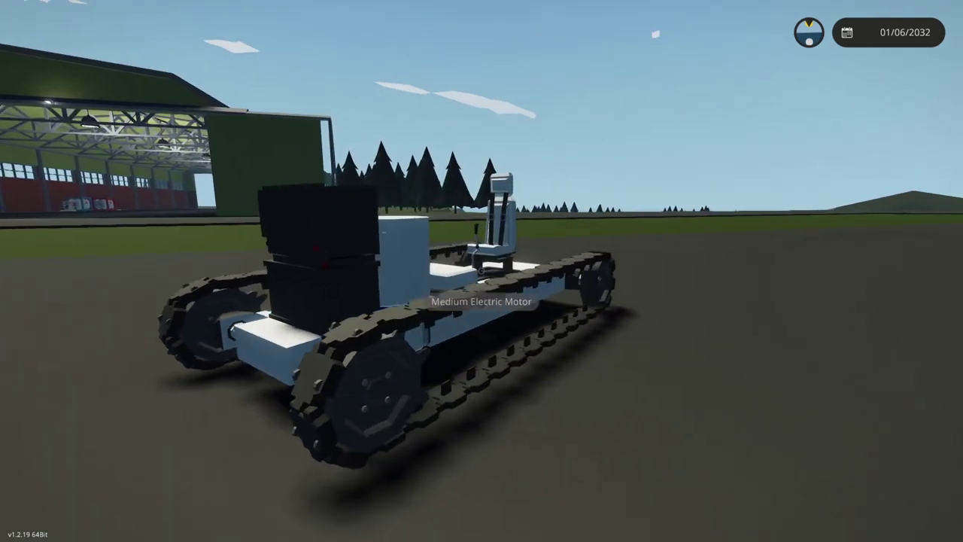
key("s")
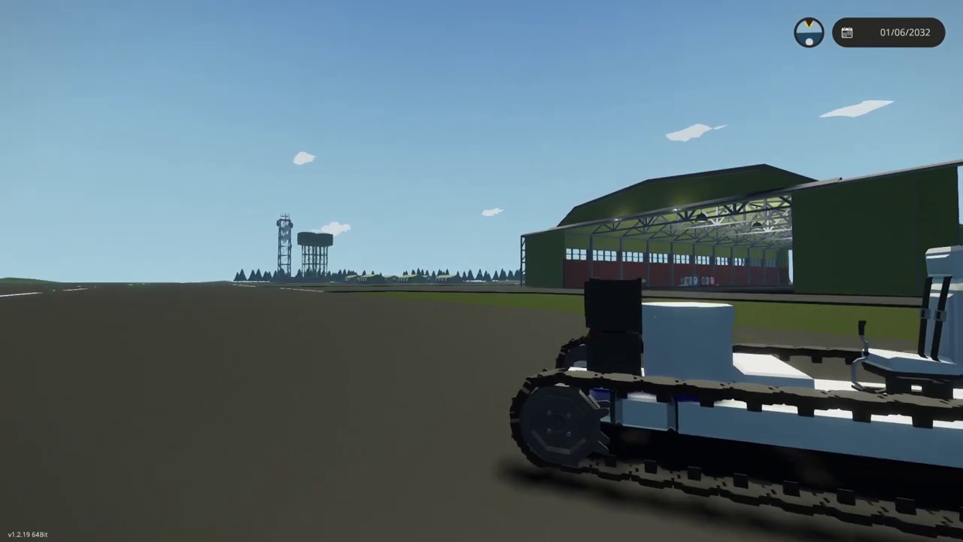
key("d")
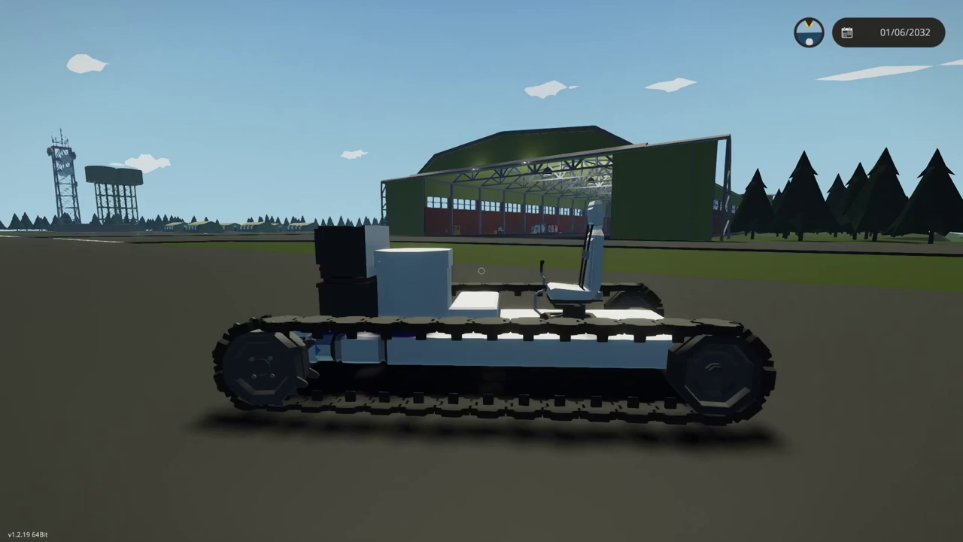
key("d")
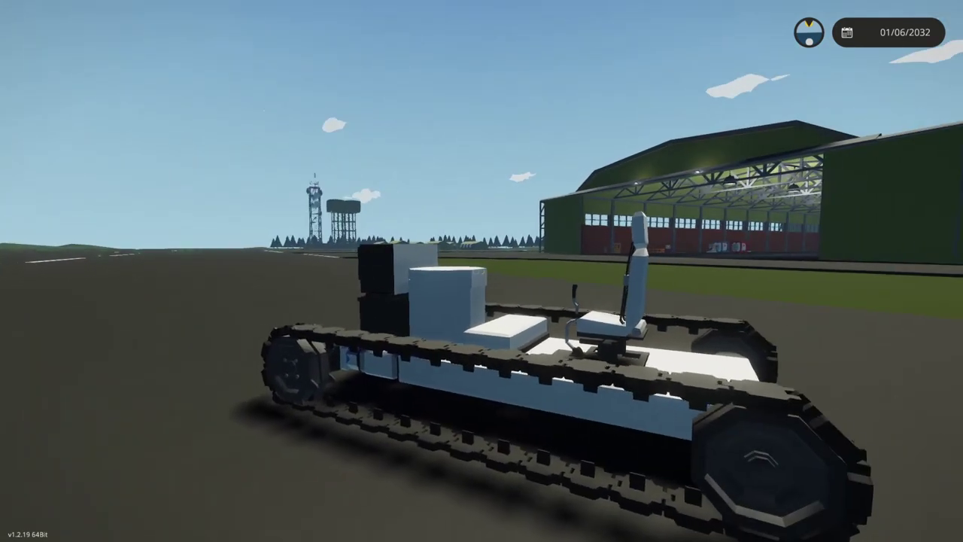